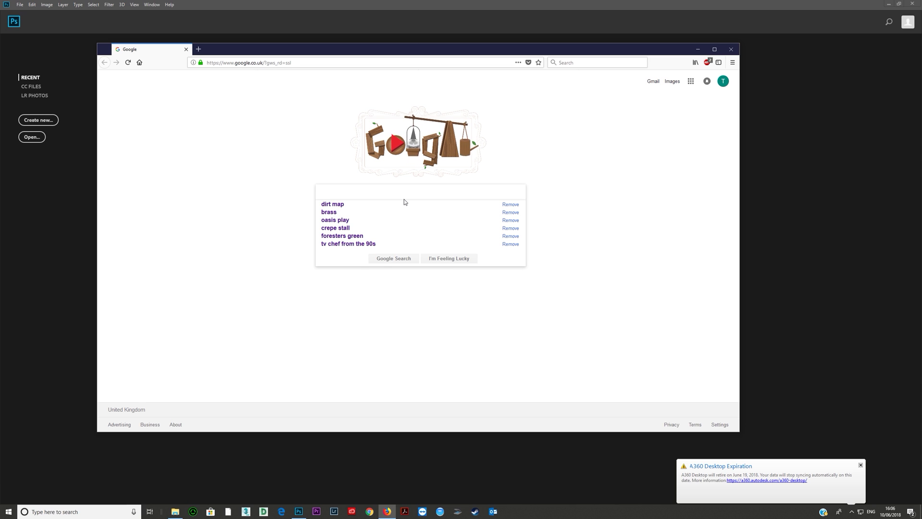
Step: Search Google for "concrete" and show the image results
type("concrete")
key("Return")
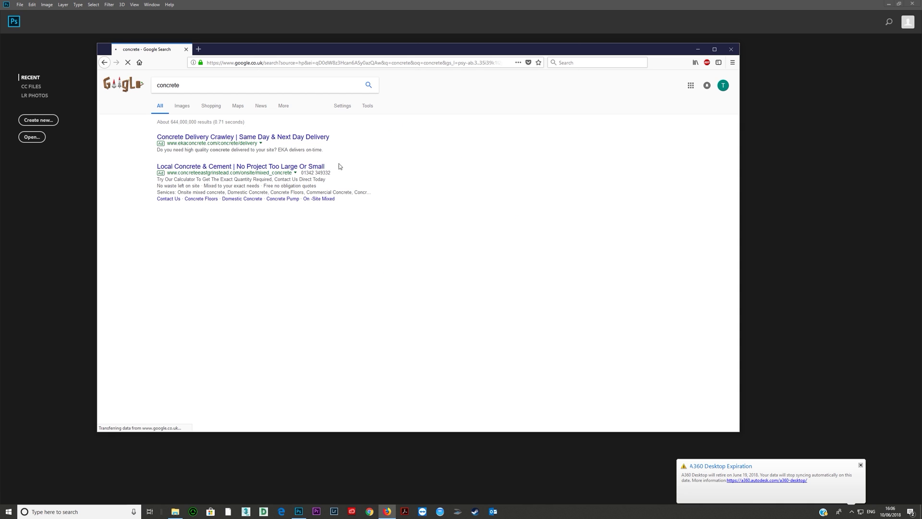
left_click(182, 107)
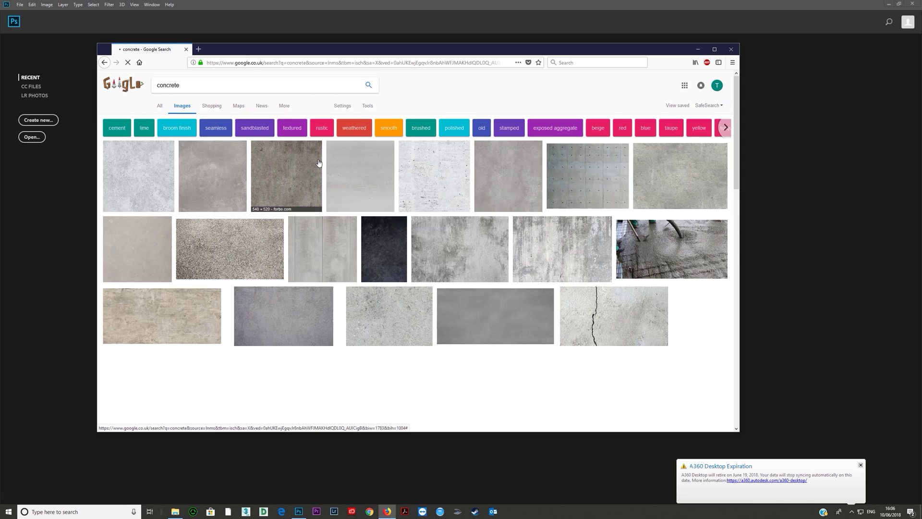
Step: Filter the concrete images by size, first to larger than 4 MP and finally to larger than 2 MP
left_click(367, 106)
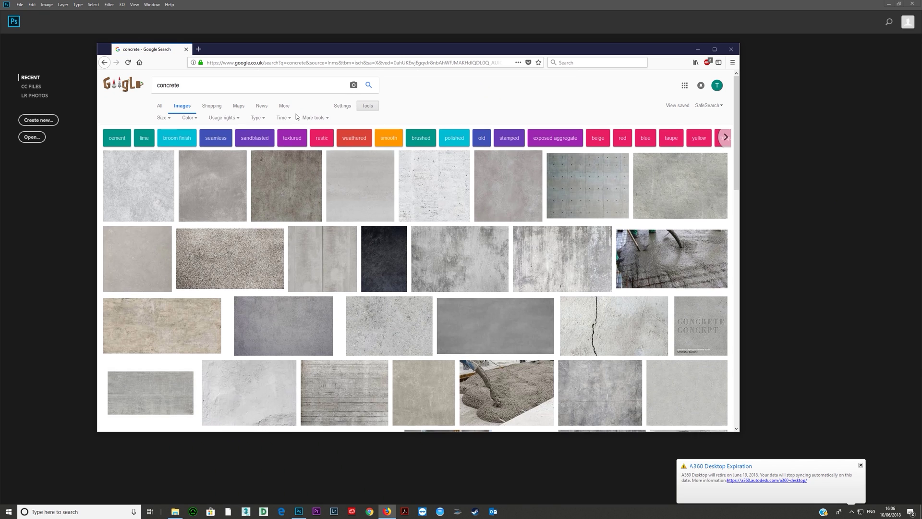
left_click(167, 121)
mouse_move(172, 172)
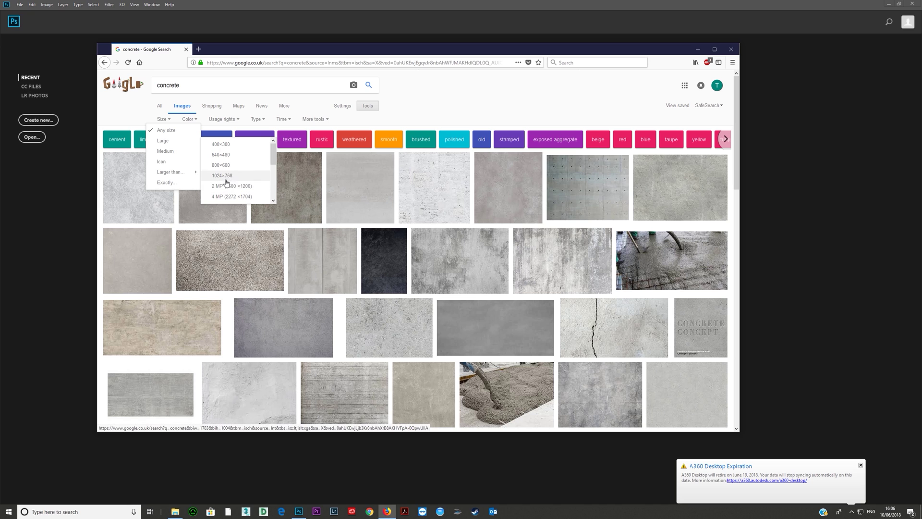
left_click(219, 197)
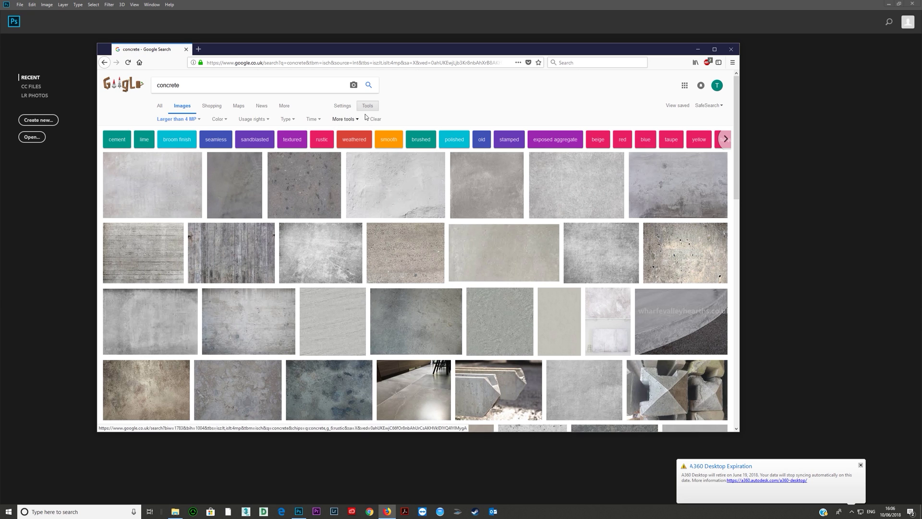
left_click(188, 119)
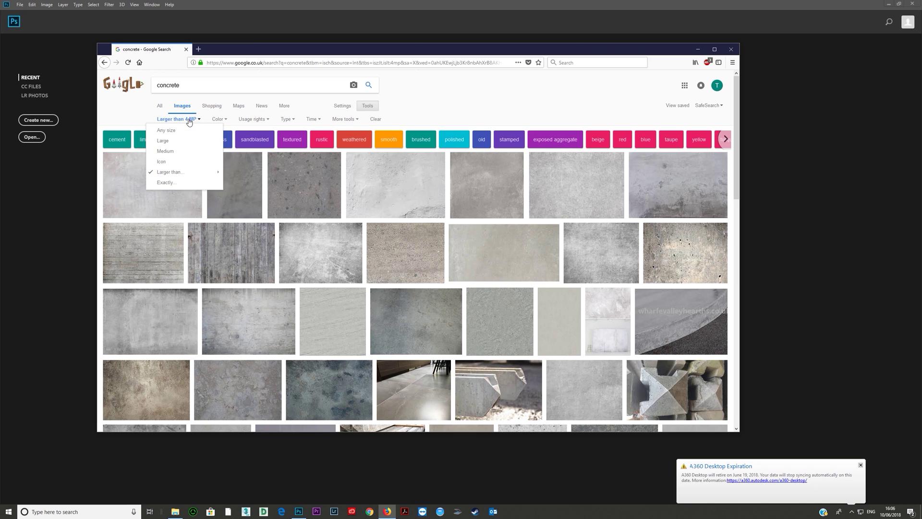
mouse_move(216, 173)
left_click(251, 187)
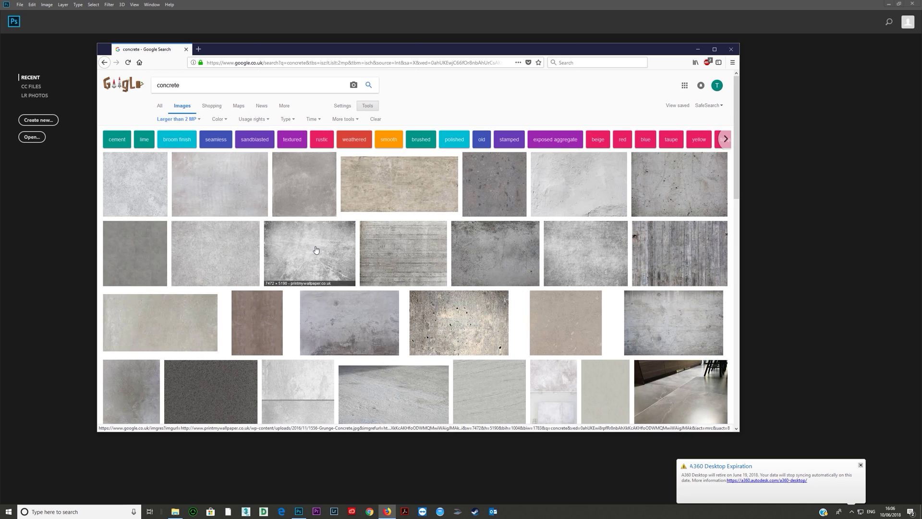
Step: Preview several grey concrete images and open the source page of the Grunge Concrete result in a separate tab
left_click(315, 249)
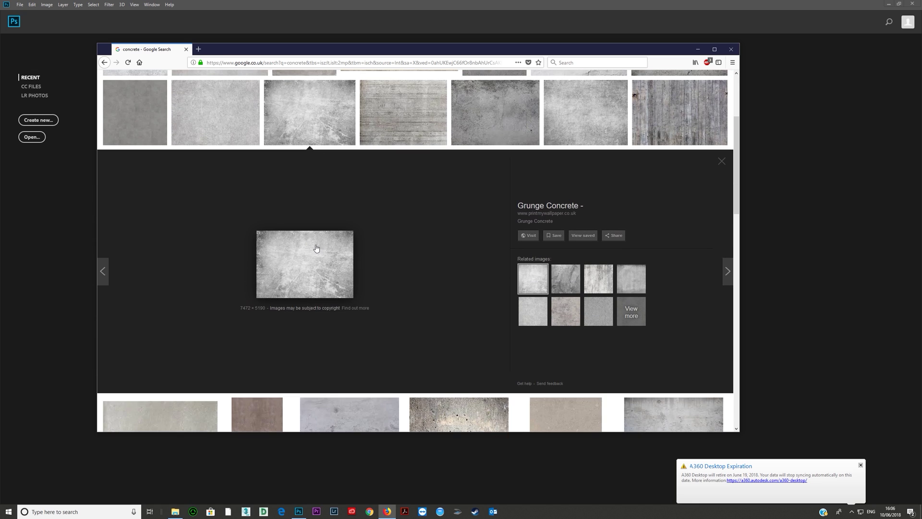
left_click(477, 120)
left_click(583, 130)
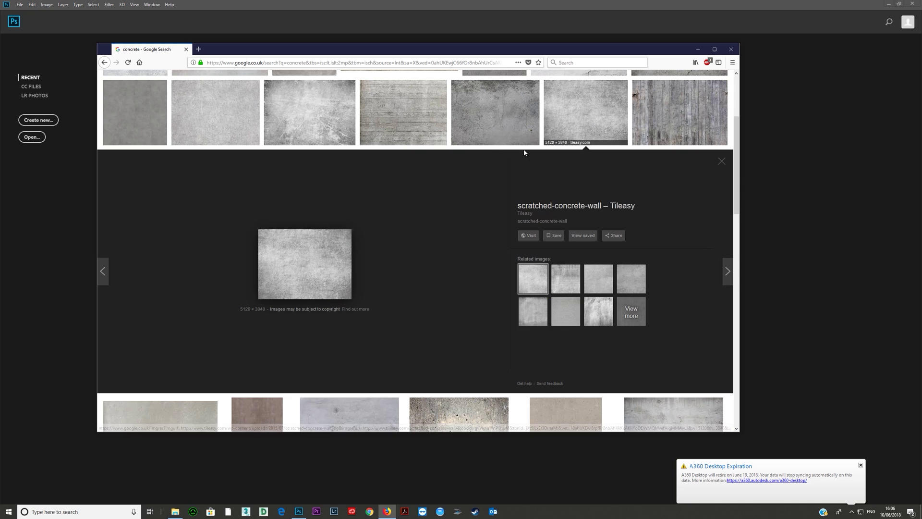
left_click(328, 136)
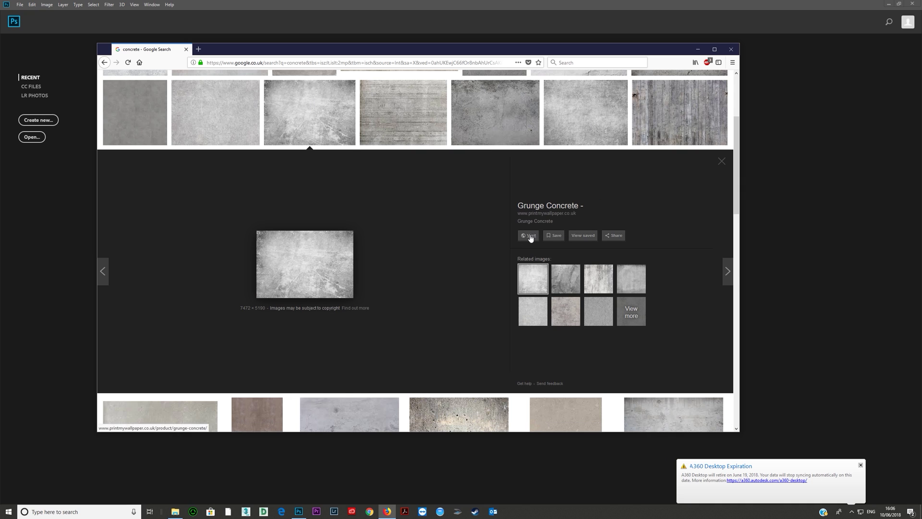
left_click(528, 235)
left_click(158, 51)
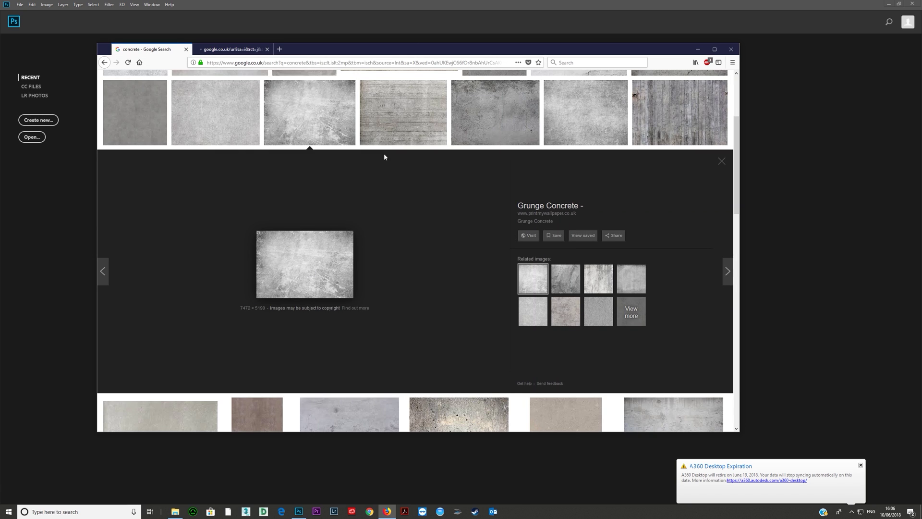
Step: Preview the Generic Grey Concrete Texture image with the small dark pits from the search results
scroll(384, 154, "up", 2)
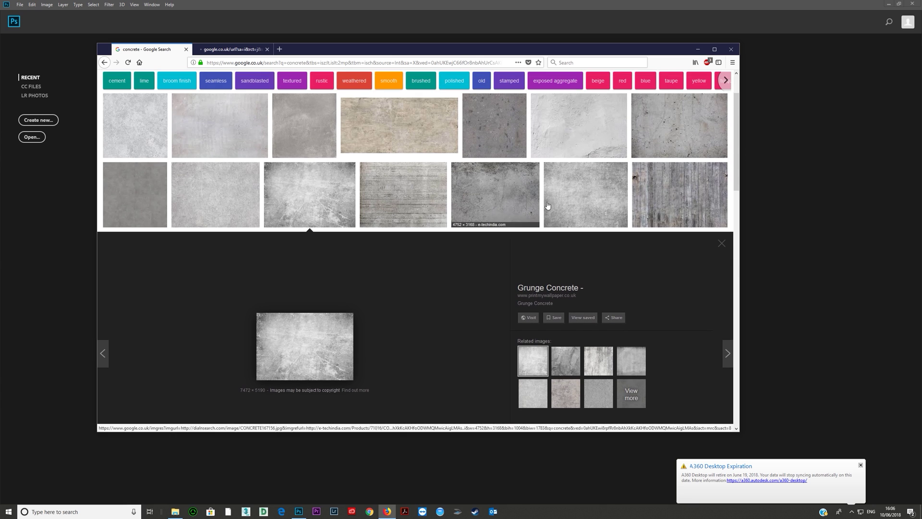
left_click(659, 141)
scroll(403, 229, "down", 2)
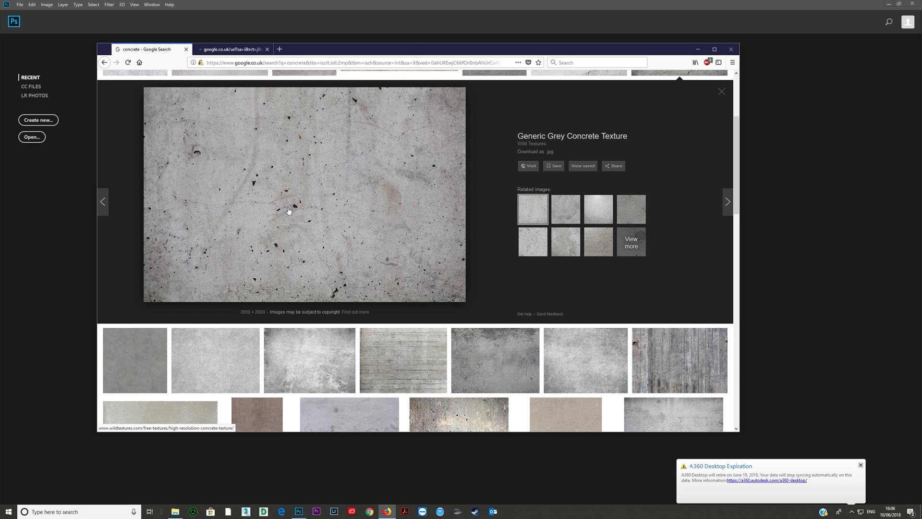
Step: Save the previewed concrete texture to the 038 how to create dirt maps folder, move it into the maps subfolder and open that subfolder
left_click(175, 511)
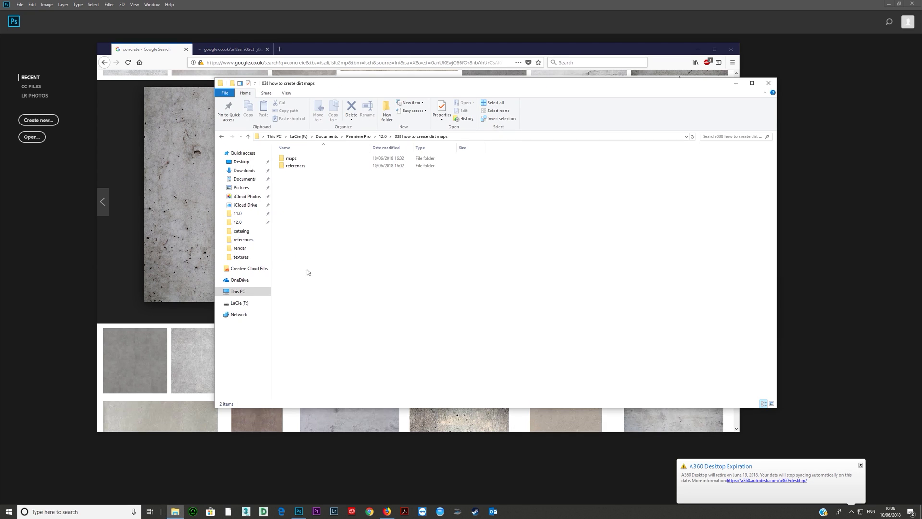
left_click_drag(375, 82, 419, 240)
left_click_drag(328, 48, 267, 34)
left_click_drag(272, 193, 453, 432)
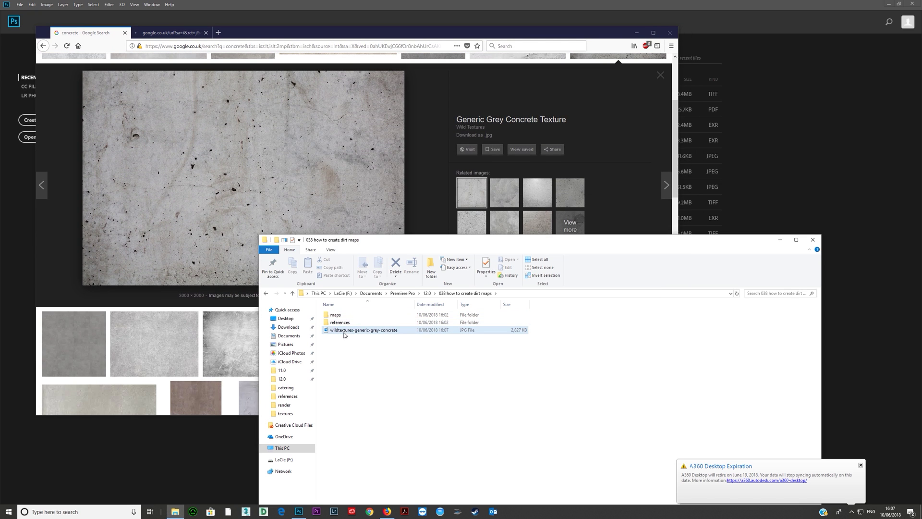
left_click_drag(343, 333, 335, 315)
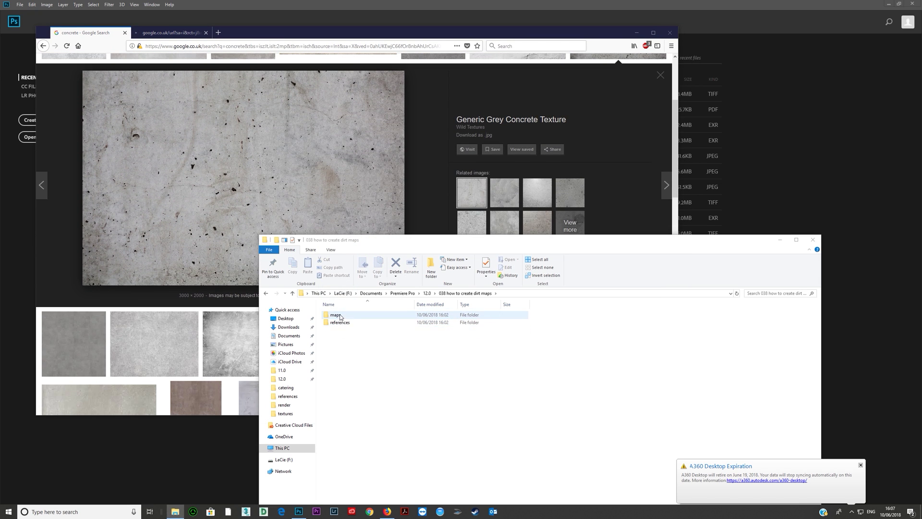
double_click(336, 314)
Step: Preview the Energy Grey Concrete Effect Porcelain Floor Tile image and save it into the maps folder
scroll(307, 133, "up", 3)
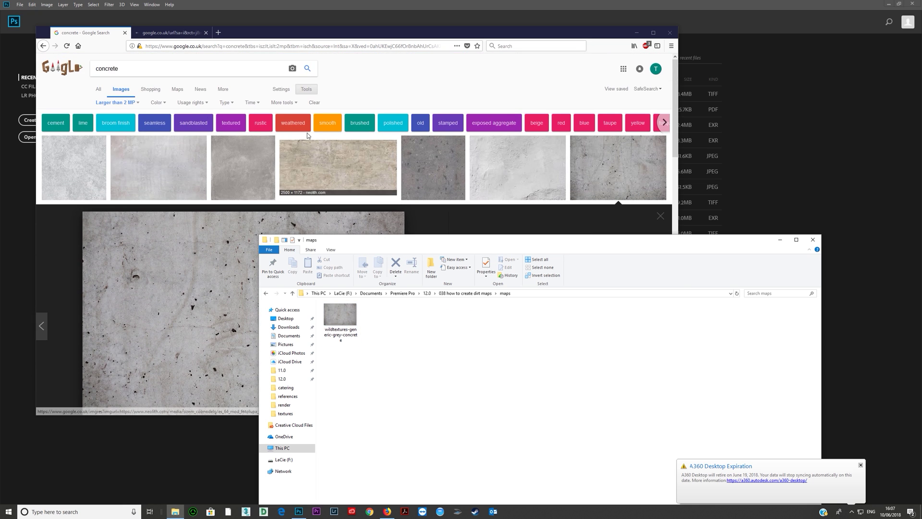
left_click(171, 33)
left_click(110, 35)
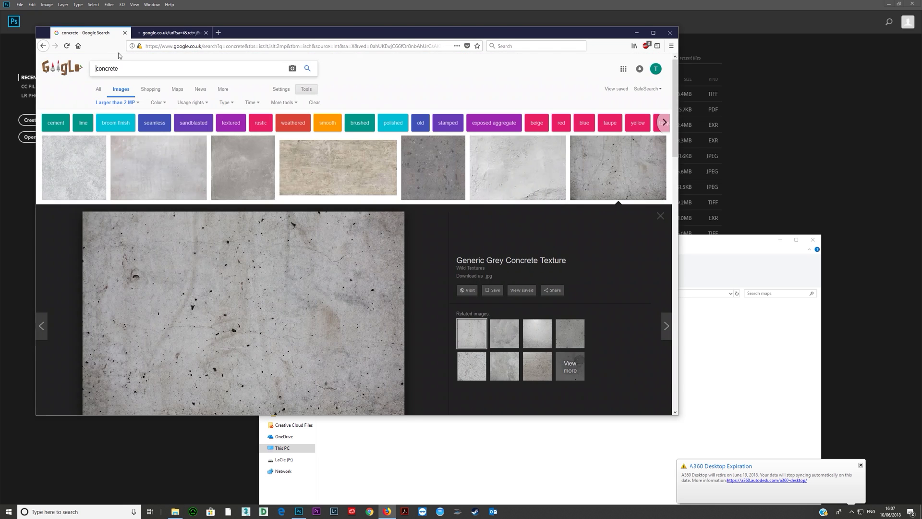
left_click(249, 171)
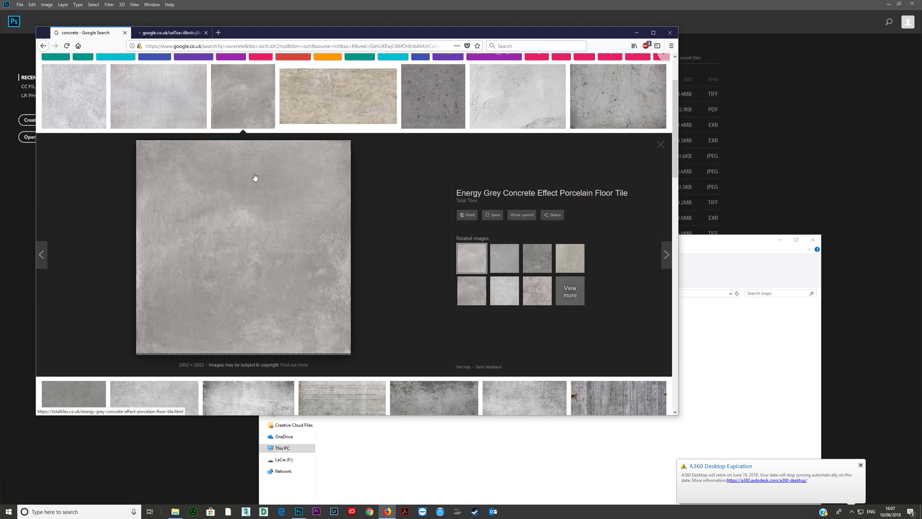
left_click_drag(248, 221, 447, 442)
Step: Open the wildtextures-generic-grey-concrete image from the maps folder in Adobe Photoshop CC 2018
left_click(380, 331)
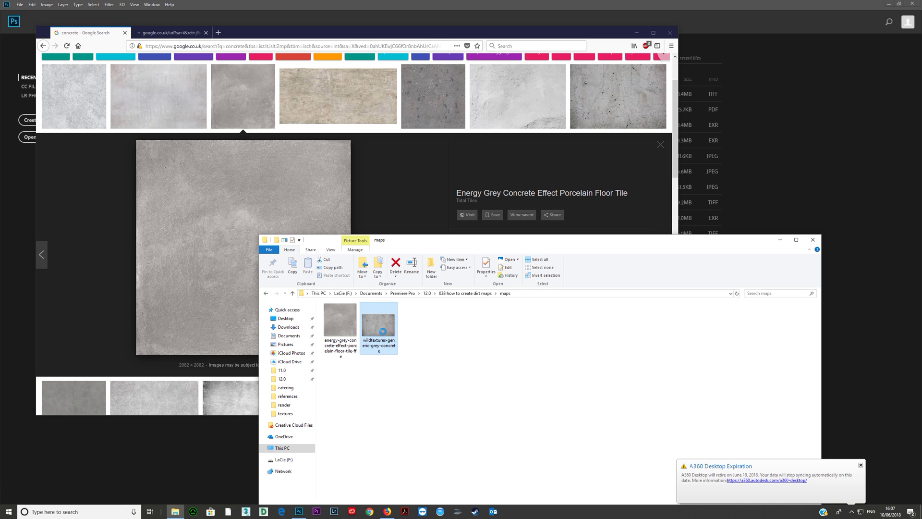
right_click(383, 331)
mouse_move(418, 228)
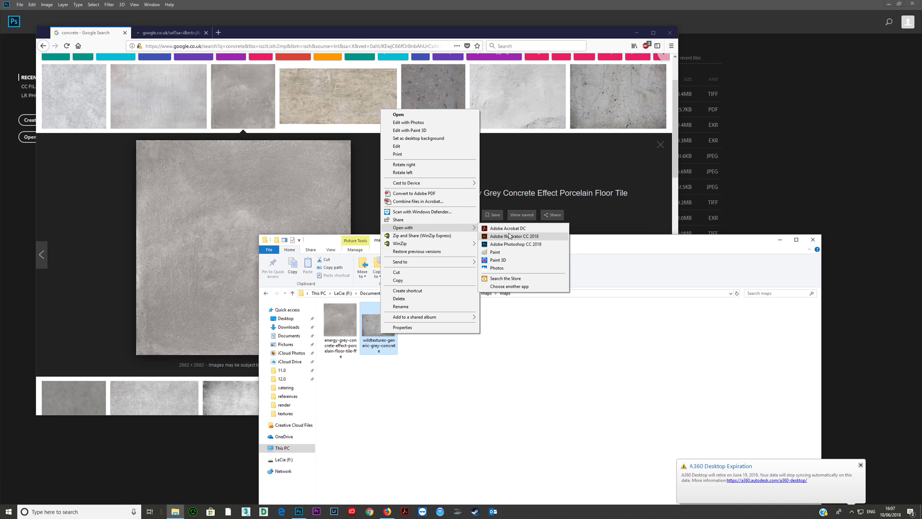
left_click(510, 244)
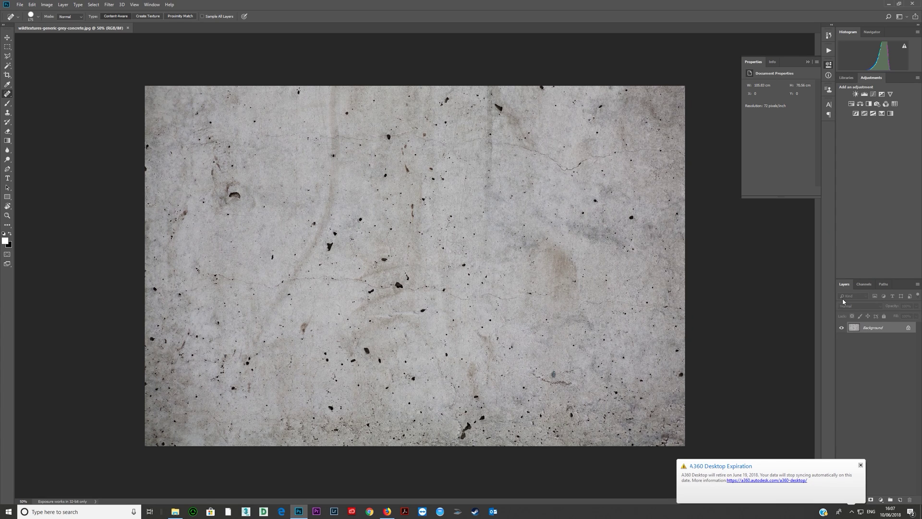
Step: Add a Curves adjustment layer and shape a steep curve that brightens the concrete and keeps the pits and stains dark
left_click(873, 94)
left_click_drag(785, 119, 776, 136)
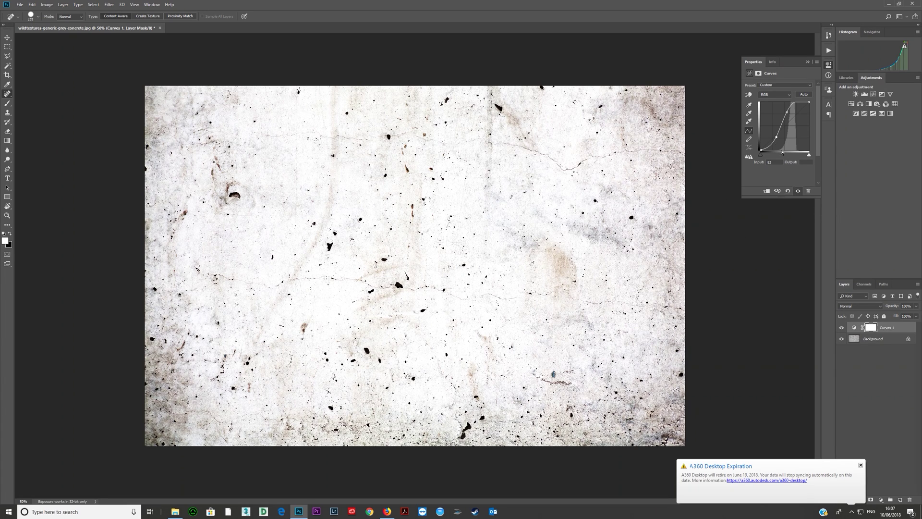
left_click_drag(775, 137, 775, 139)
Step: Add a Black & White adjustment layer above the curves and toggle its visibility to compare the image with and without colour
left_click(870, 105)
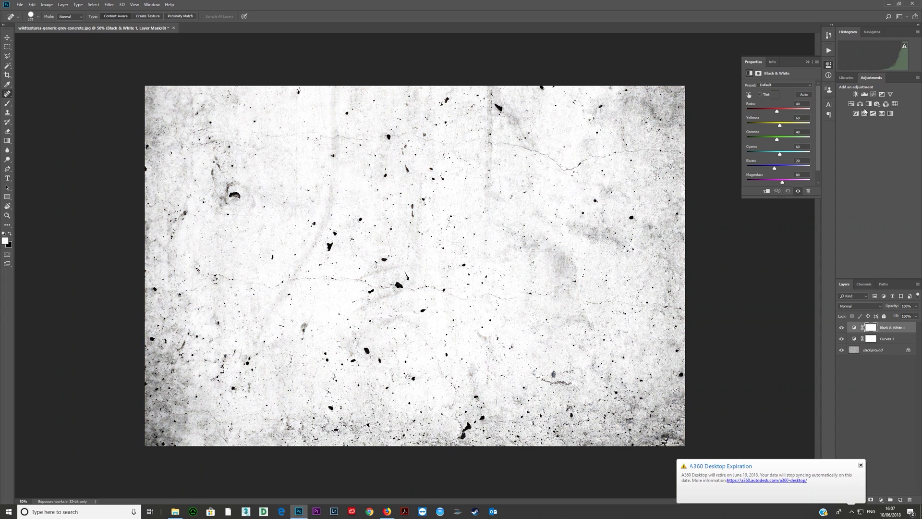
left_click(840, 328)
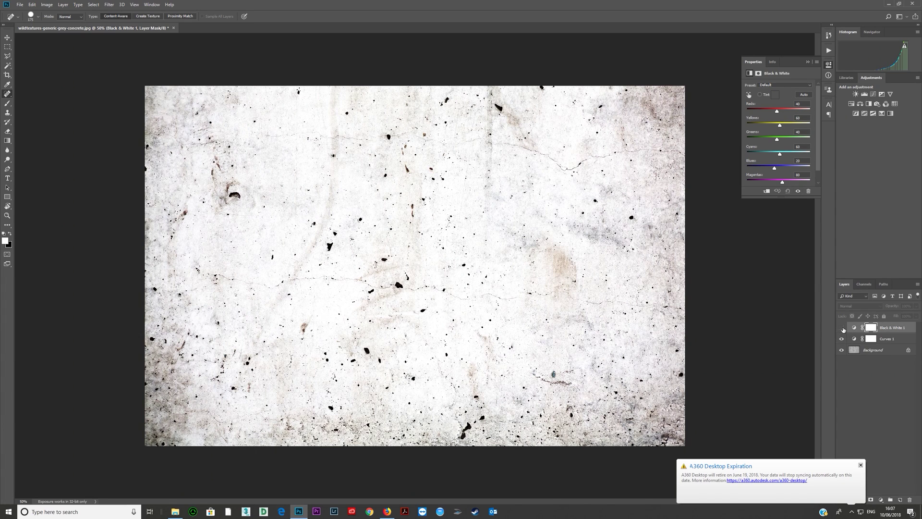
left_click(841, 328)
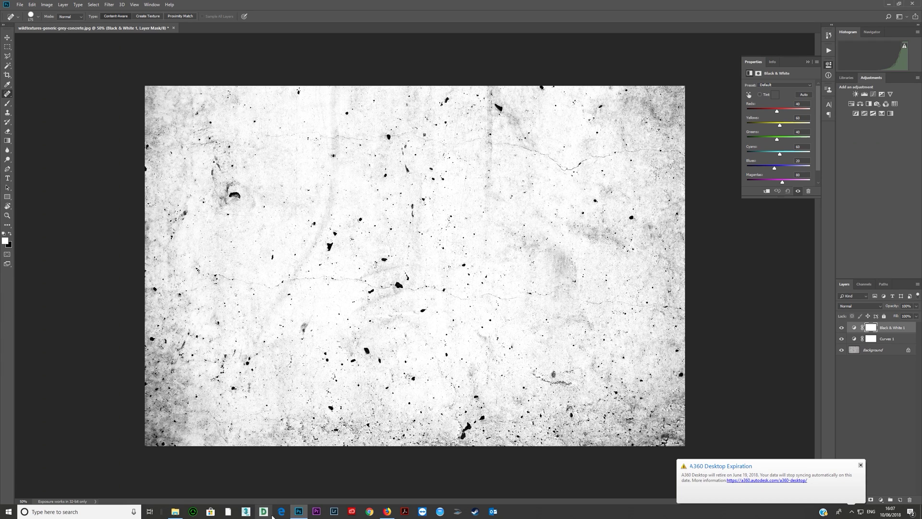
Step: Switch to the browser and search the images for "dirt"
left_click(381, 512)
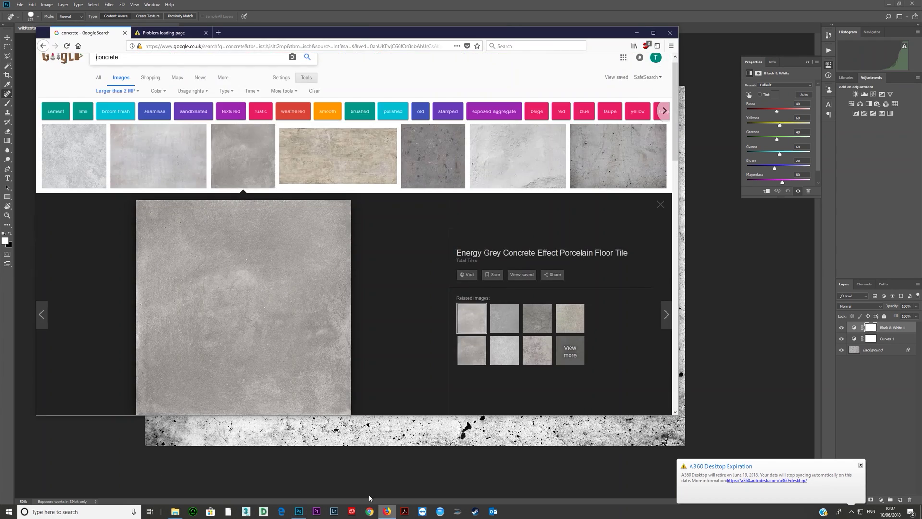
double_click(173, 64)
type("dirt")
key("Return")
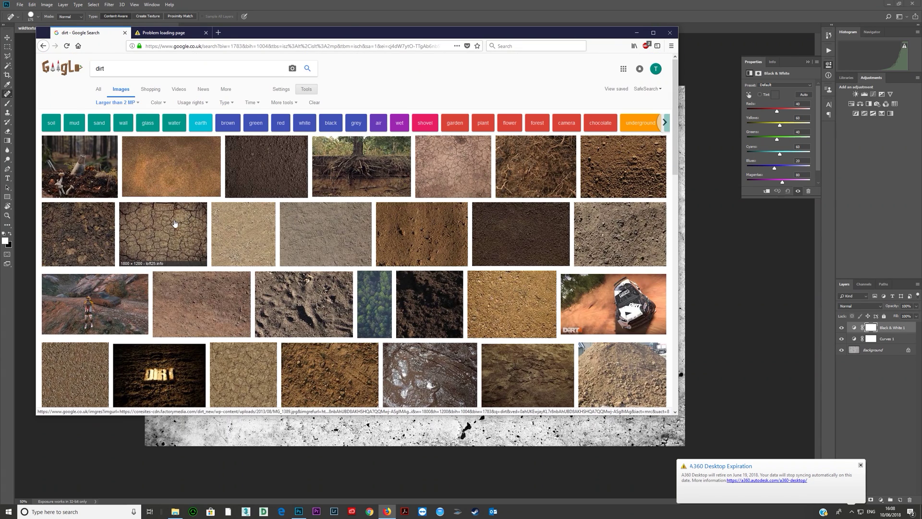
Step: Save the cracked-earth image from the Dirt bike backgrounds result into the maps folder and minimize the browser
left_click(174, 226)
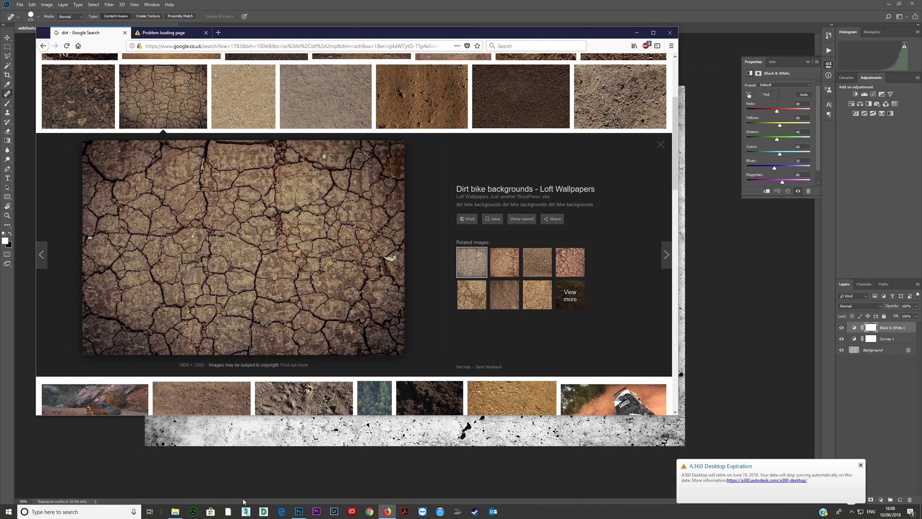
left_click(175, 511)
left_click_drag(197, 231, 428, 447)
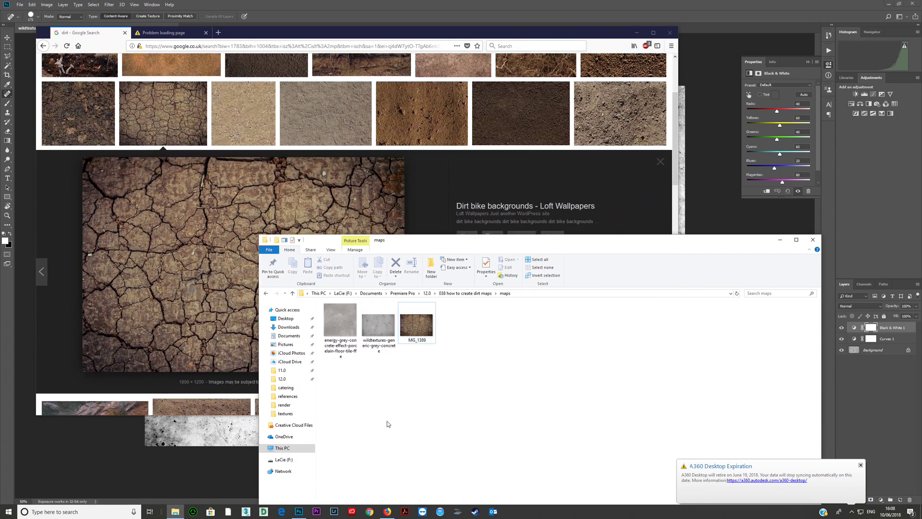
right_click(488, 208)
left_click(637, 33)
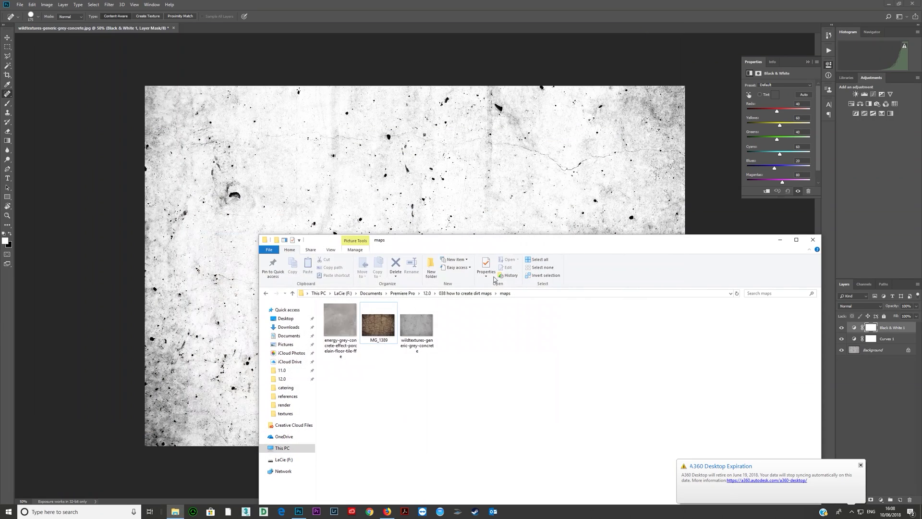
Step: Place the MG_1389 image from the maps folder into the concrete document, aligned to the canvas's upper-left corner
left_click_drag(378, 322, 358, 173)
left_click_drag(390, 222, 274, 146)
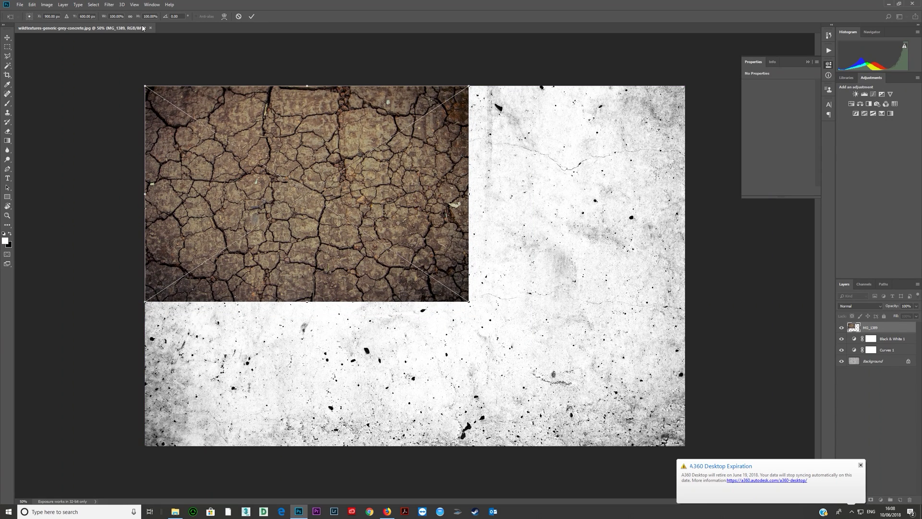
Step: Scale the placed cracked-earth image up to cover the whole canvas, commit the transform and dismiss the A360 notification
left_click(134, 5)
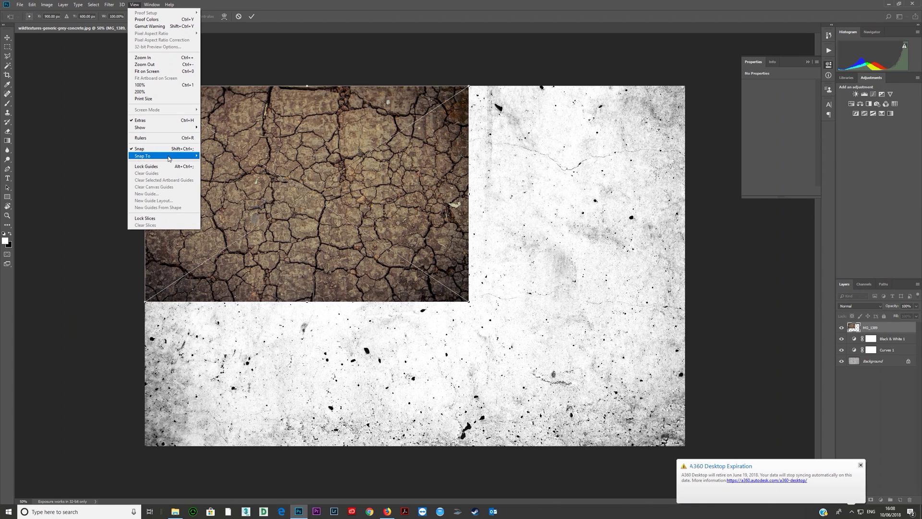
mouse_move(196, 156)
left_click(212, 170)
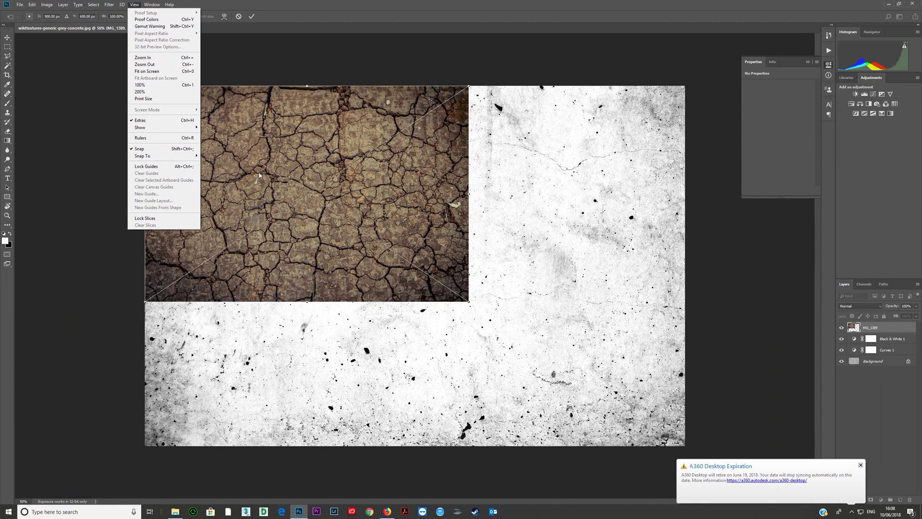
left_click_drag(469, 302, 684, 446)
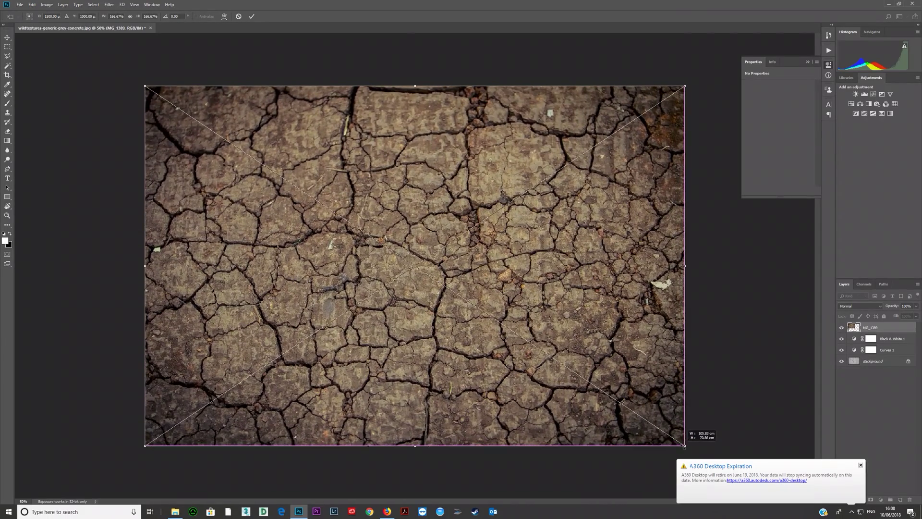
key("Return")
key("j")
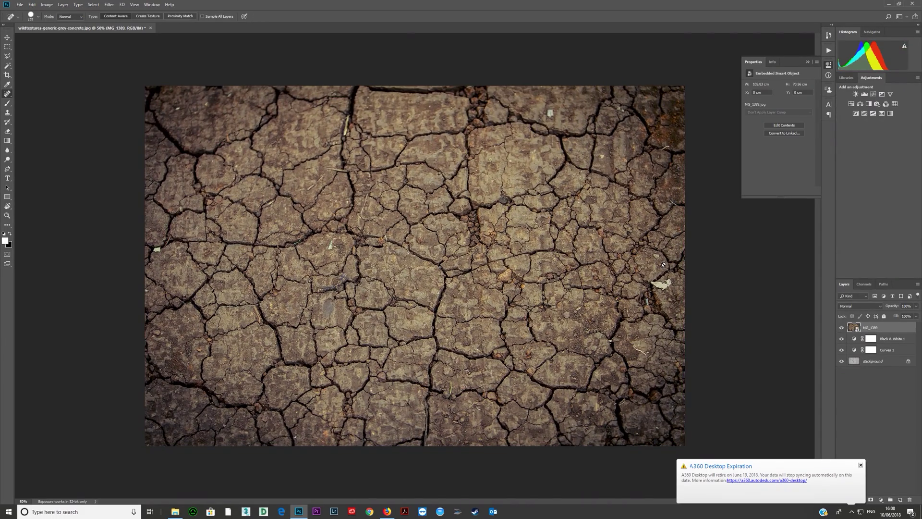
left_click(861, 465)
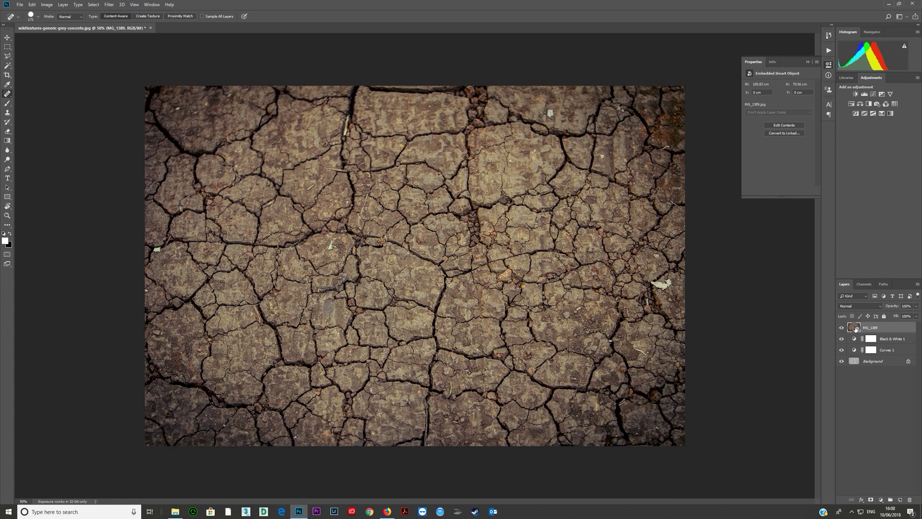
Step: Rasterize the MG_1389 layer and set its blending mode to Multiply
right_click(886, 330)
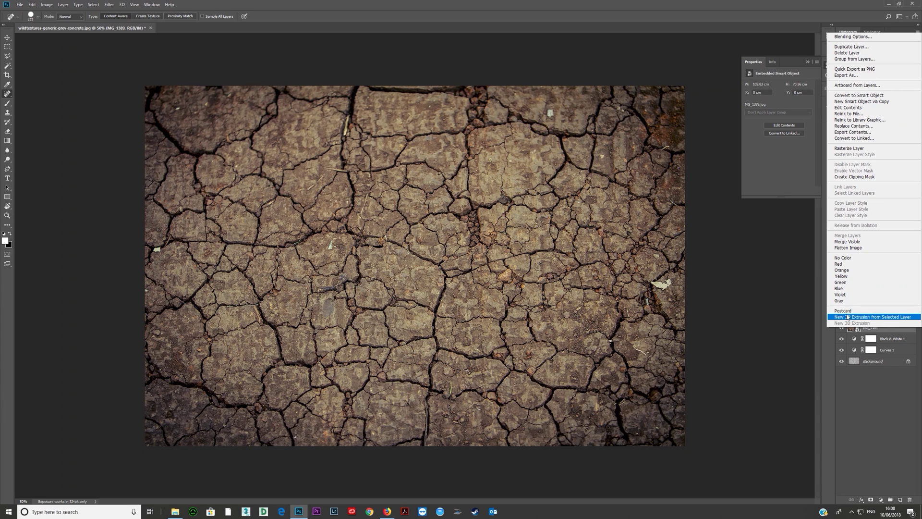
left_click(849, 148)
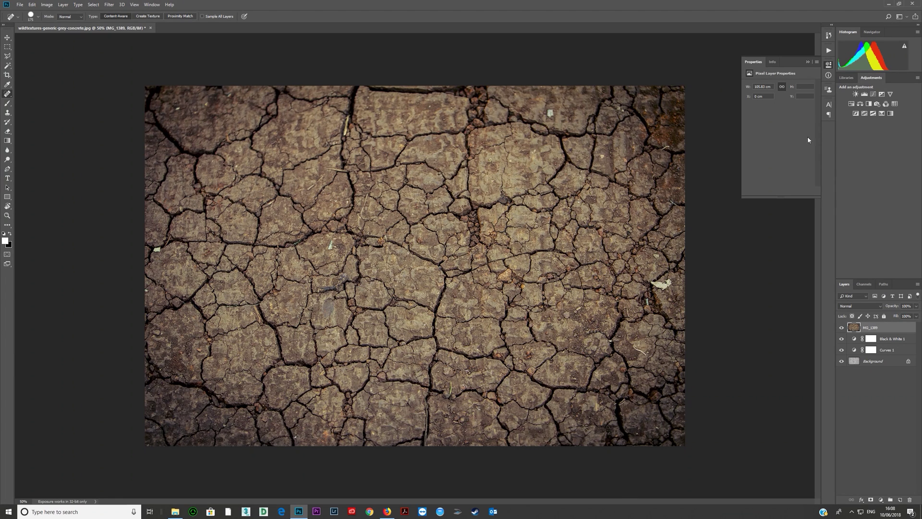
left_click(850, 306)
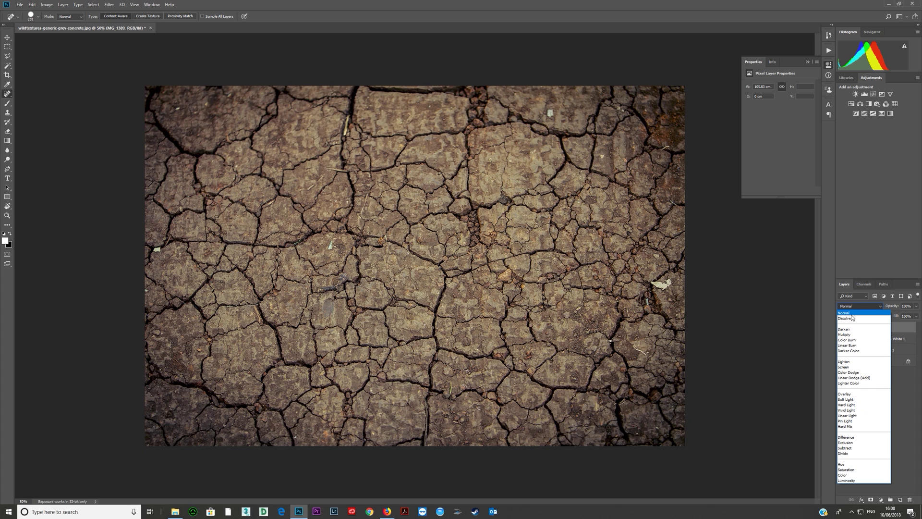
left_click(849, 335)
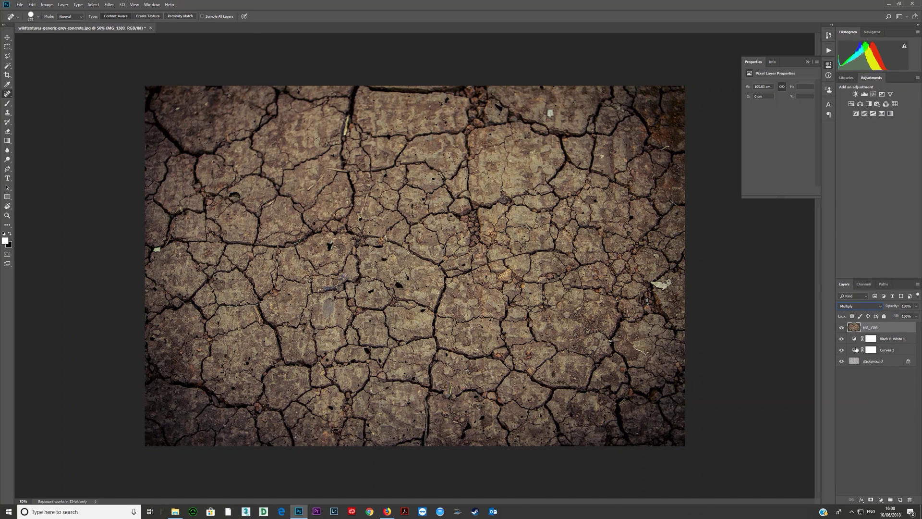
Step: Move the Black & White 1 adjustment above MG_1389 and add a Curves adjustment layer directly over MG_1389
left_click_drag(853, 340, 856, 325)
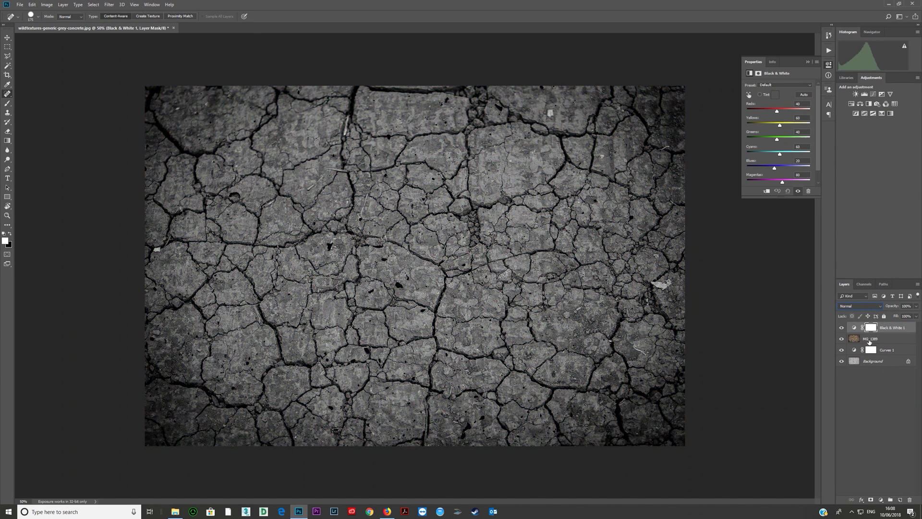
left_click(869, 339)
left_click(873, 94)
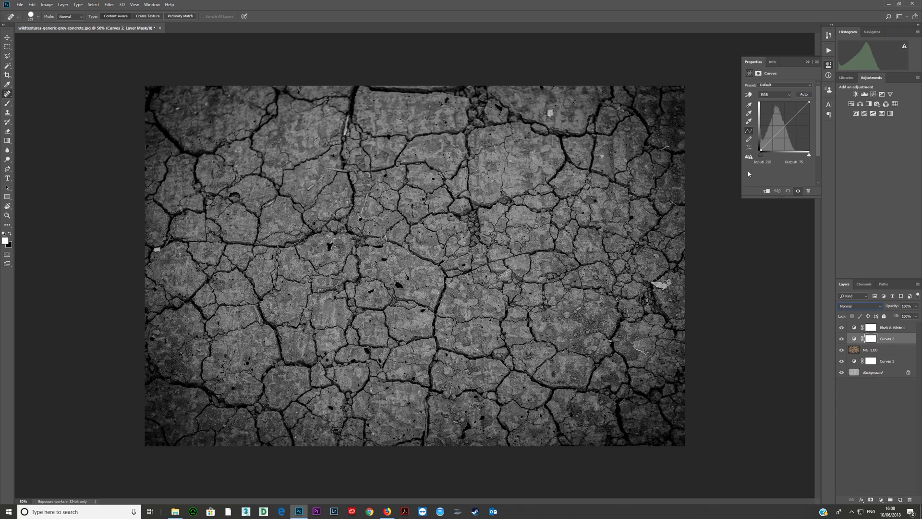
Step: Clip the Curves 2 adjustment to the MG_1389 layer and reselect it for editing
left_click(839, 340, "alt")
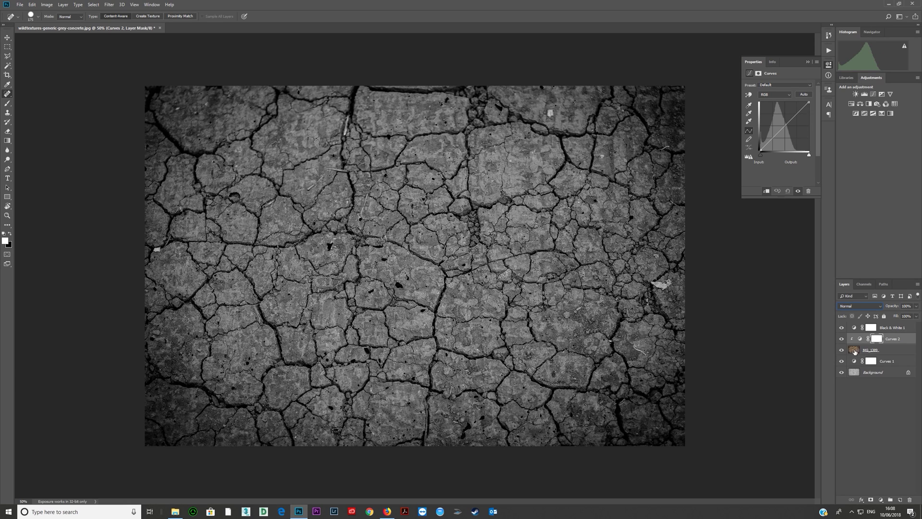
left_click(850, 345, "alt")
left_click(855, 350)
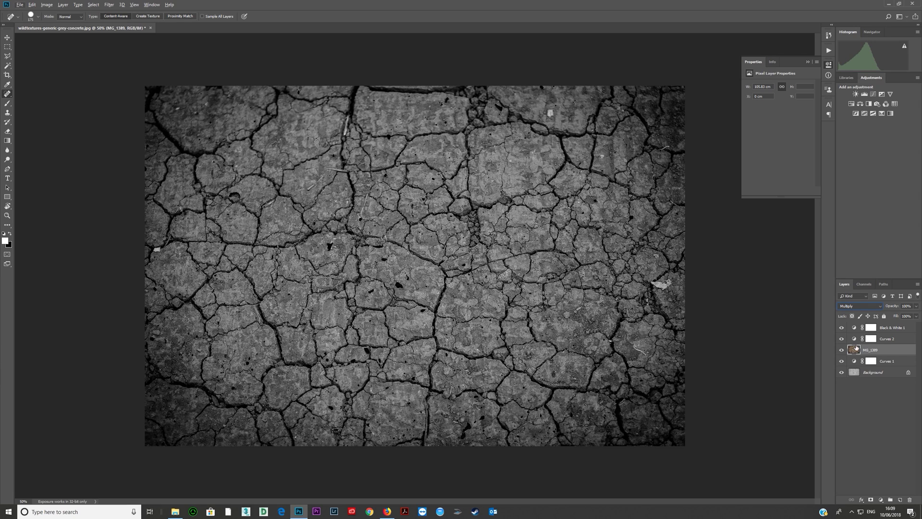
left_click(856, 343, "alt")
left_click(860, 341)
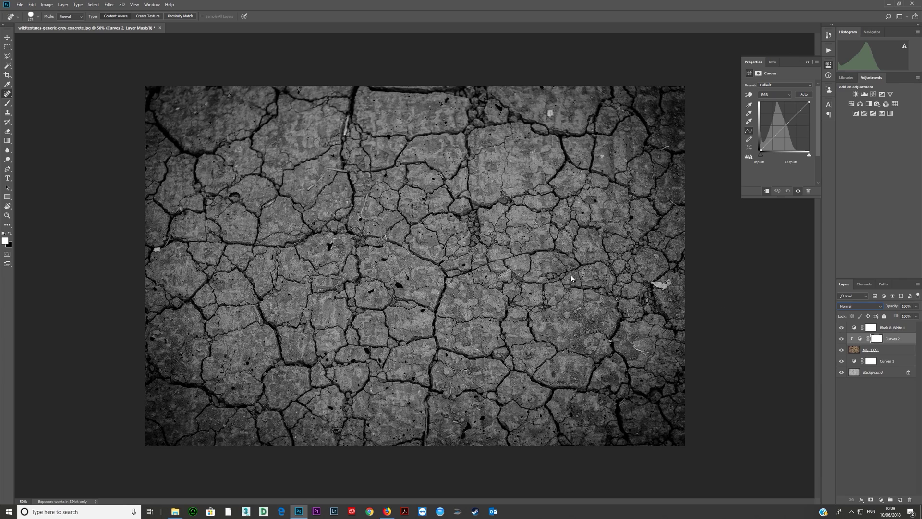
Step: Shape the Curves 2 curve to strongly brighten the cracked-earth texture's midtones and lift its darkest tones
left_click_drag(783, 129, 779, 109)
left_click_drag(761, 150, 766, 129)
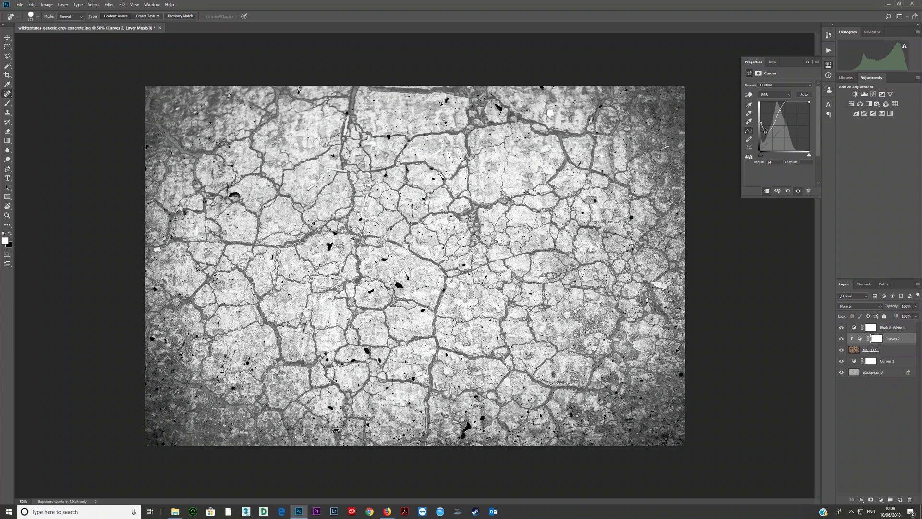
left_click_drag(765, 130, 767, 137)
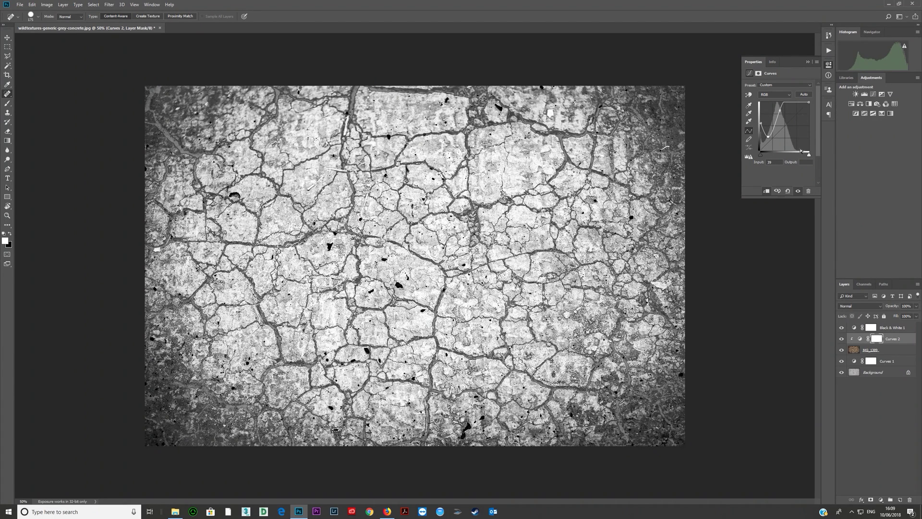
Step: Toggle the MG_1389 layer's visibility to compare the image with and without the cracked earth
left_click(842, 350)
left_click(842, 350)
left_click(841, 350)
left_click(842, 350)
left_click(842, 350)
left_click(842, 350)
Step: Keep the MG_1389 layer's blending mode at Multiply and recheck its effect by hiding and showing it
left_click(857, 306)
key("Escape")
left_click(853, 348)
left_click(858, 306)
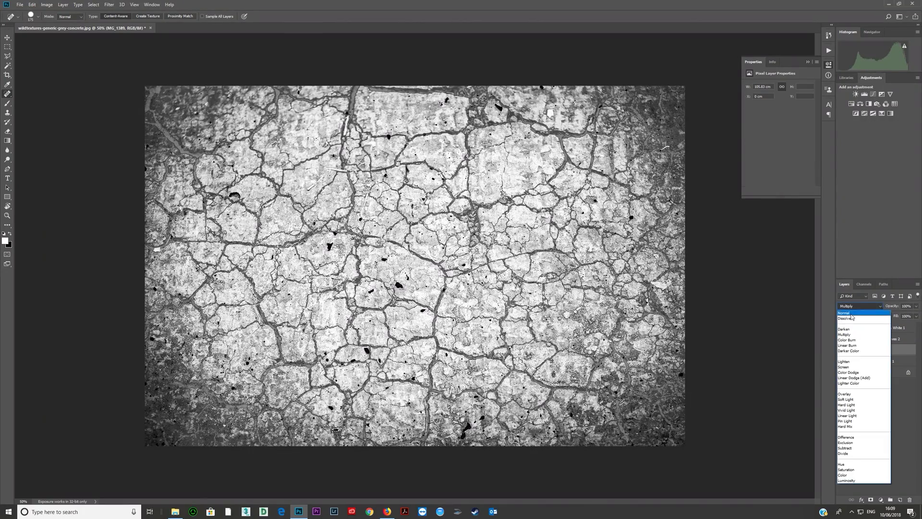
left_click(849, 335)
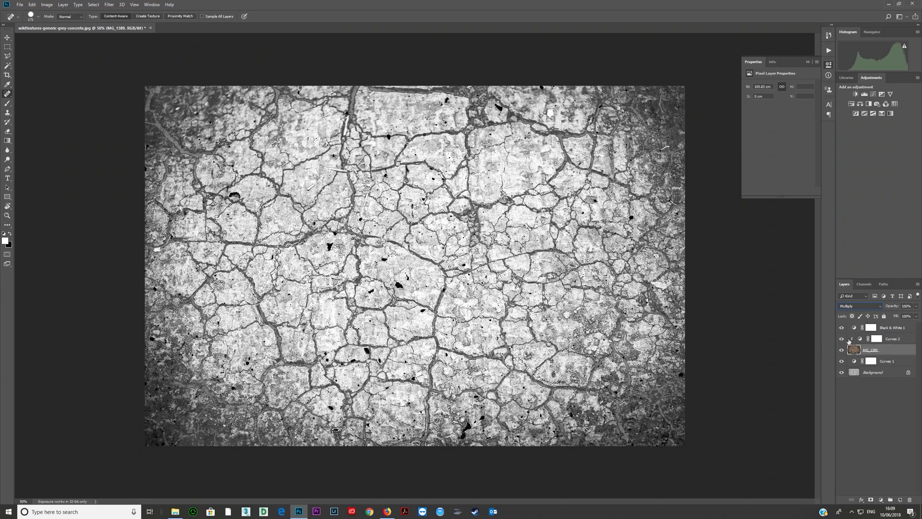
left_click(842, 349)
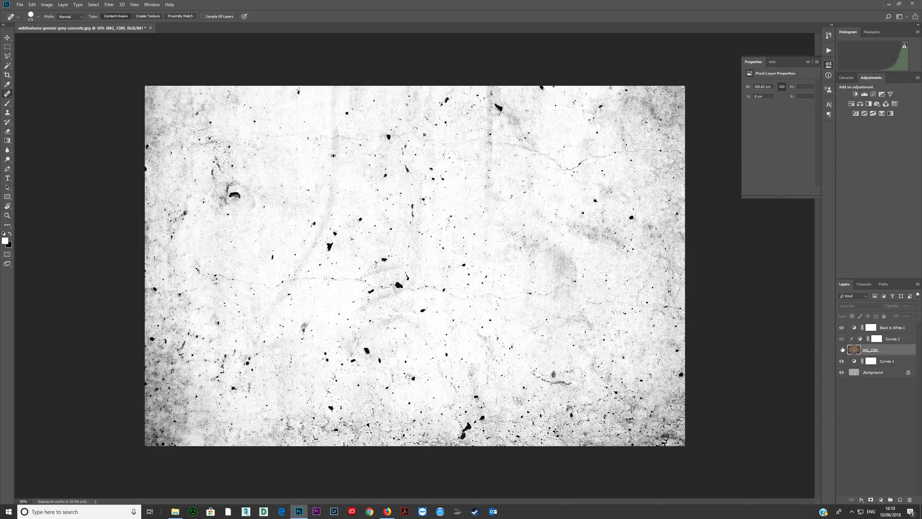
left_click(842, 349)
Step: Try the Normal and Dissolve blending modes on the MG_1389 layer
left_click(859, 306)
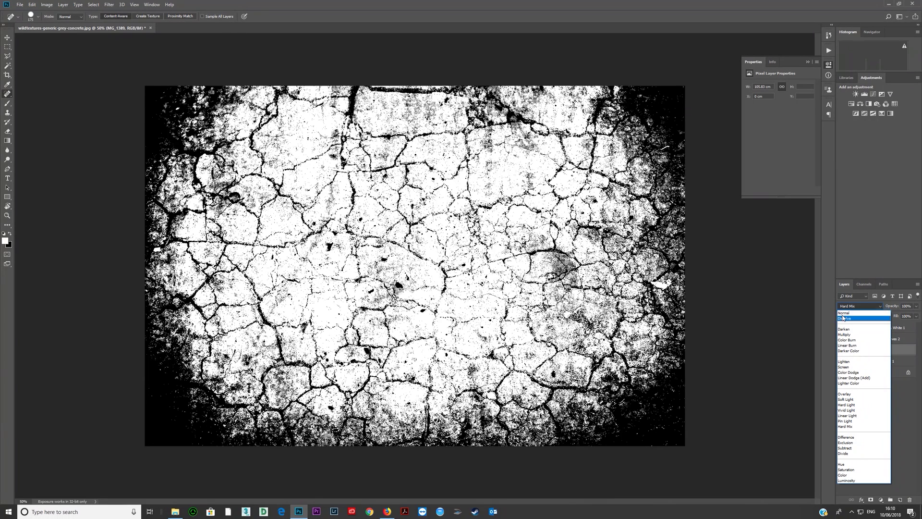
left_click(846, 313)
left_click(852, 308)
left_click(846, 320)
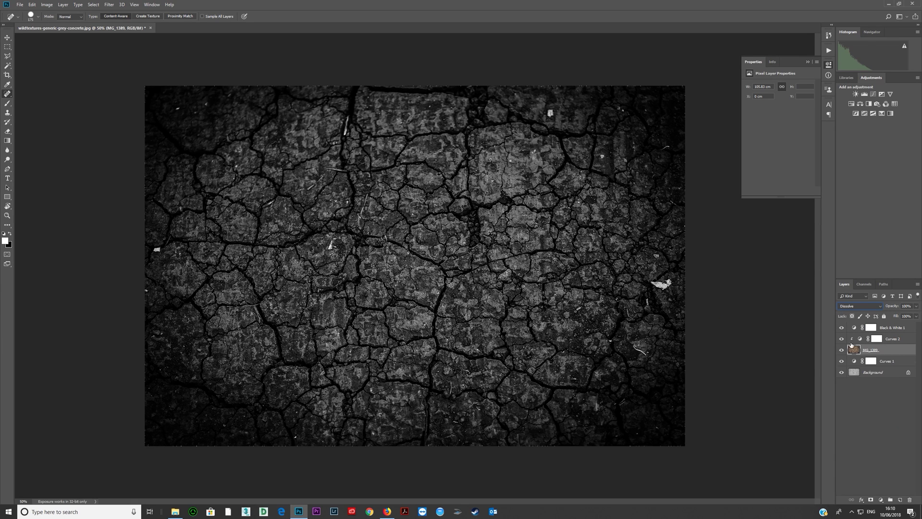
Step: Hide the Curves 2 adjustment and set the MG_1389 layer's blending mode to Darken
left_click(841, 339)
left_click(851, 305)
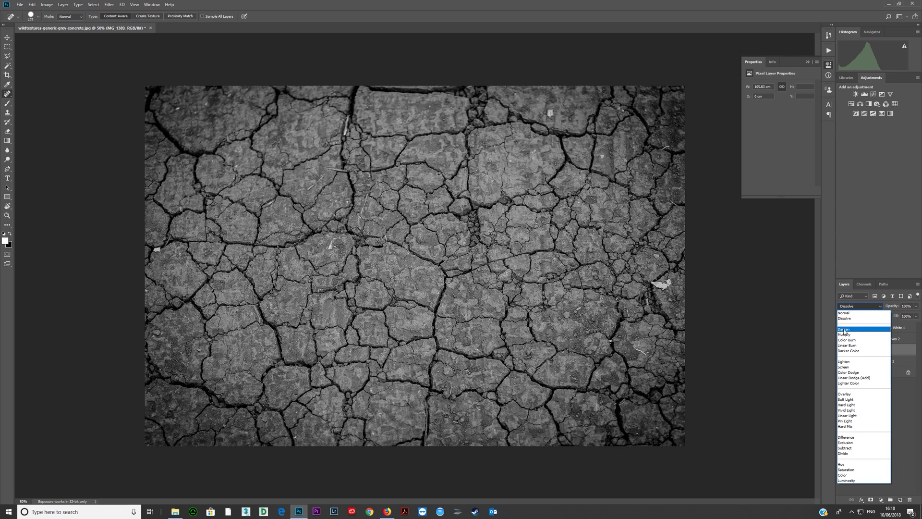
left_click(844, 329)
left_click(845, 308)
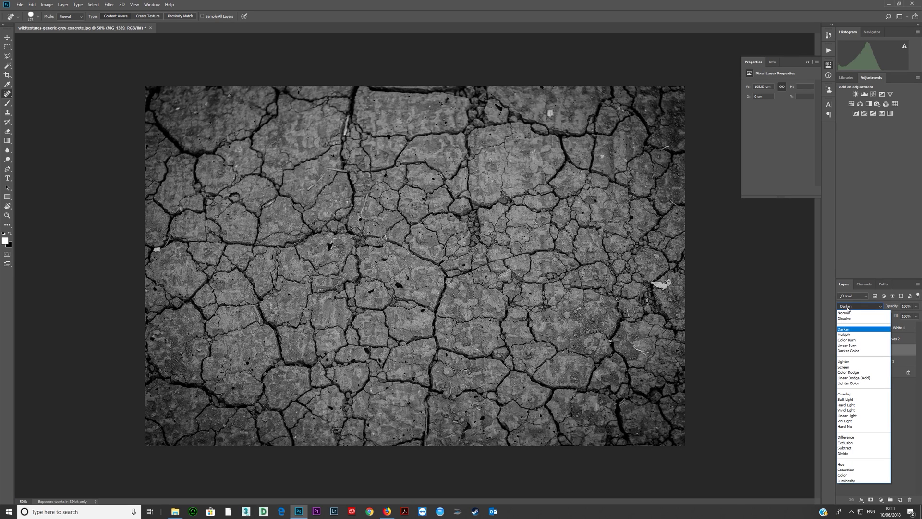
key("Escape")
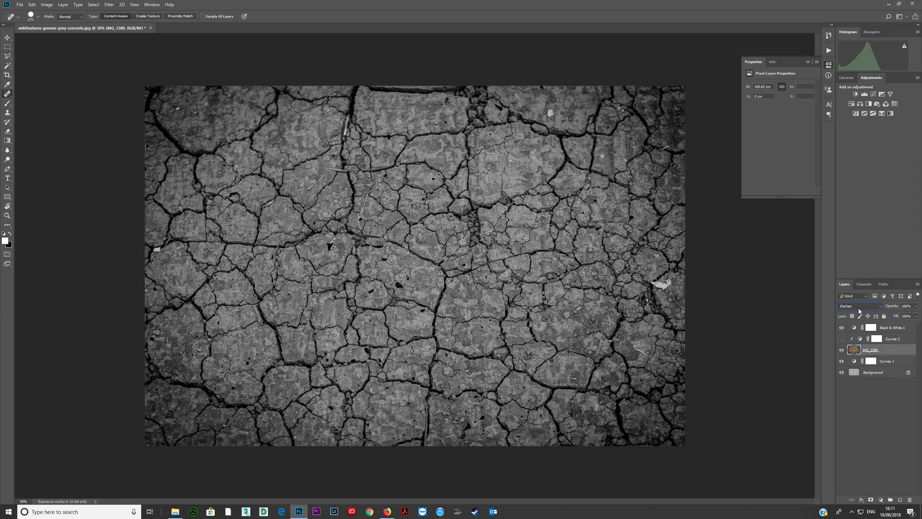
left_click(874, 307)
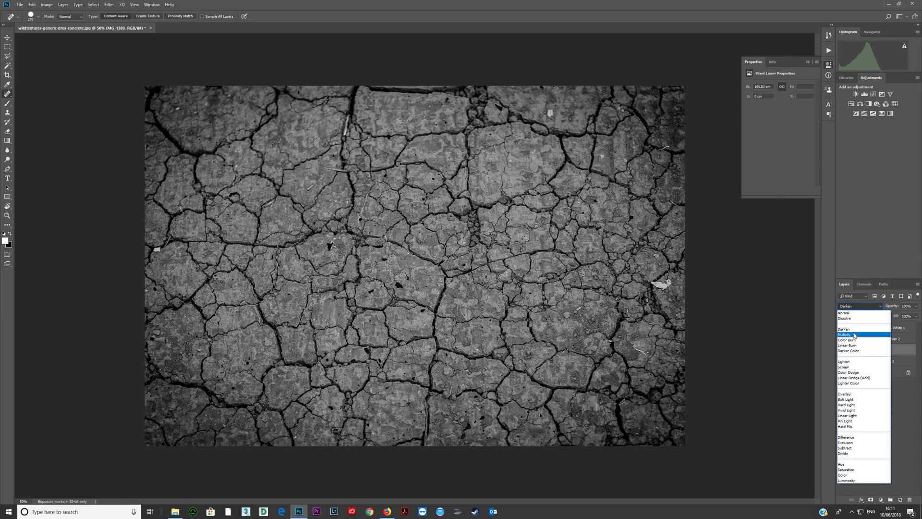
Step: Step the MG_1389 layer through the darkening blend modes as far as Darker Color, stopping on Linear Burn
left_click(853, 331)
key("Down")
key("Down")
key("Down")
key("Down")
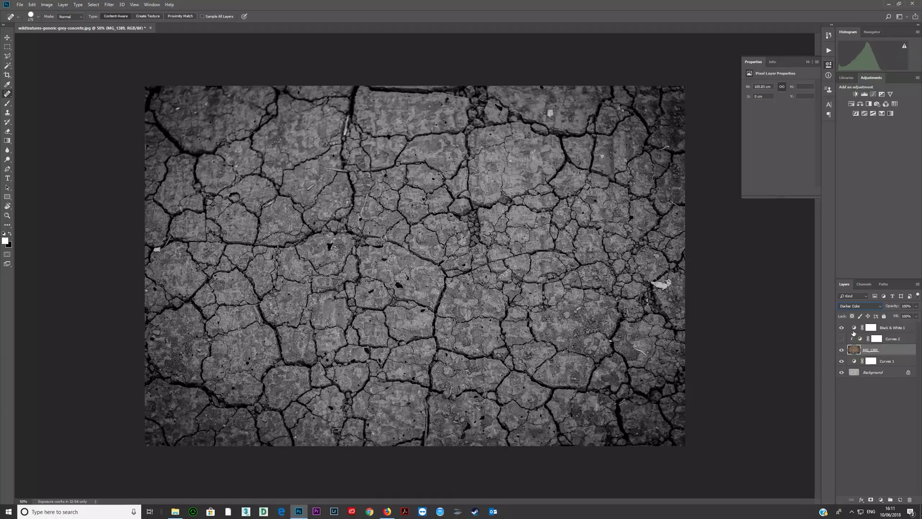
key("Down")
key("Up")
key("Up")
Step: Try the lightening blend modes on MG_1389 from Lighten and Screen onward, continuing through Overlay to Hard Light
left_click(853, 308)
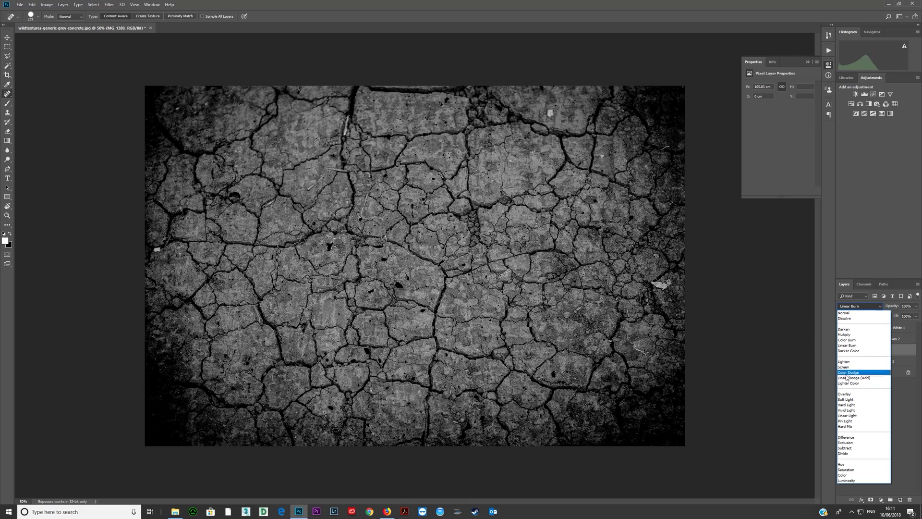
left_click(846, 362)
key("Down")
key("Down")
key("Down")
key("Down")
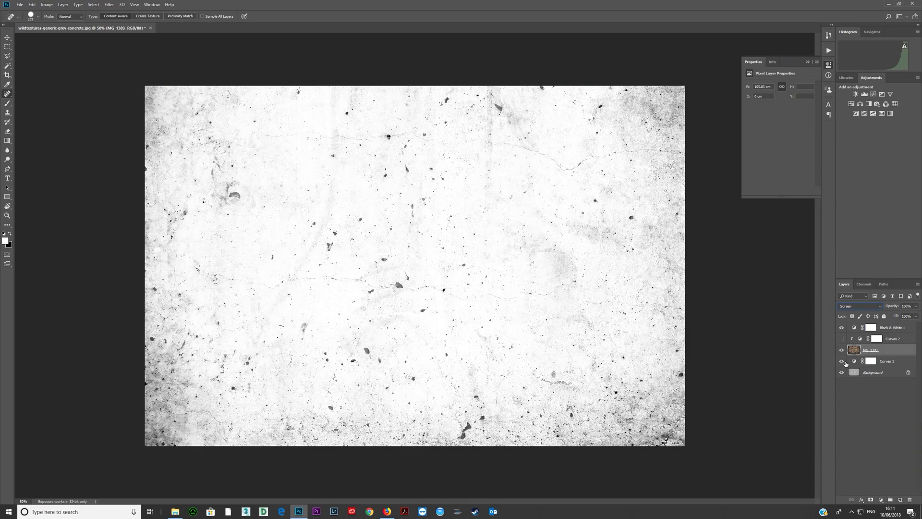
key("Down")
key("Down")
key("Down")
key("Down")
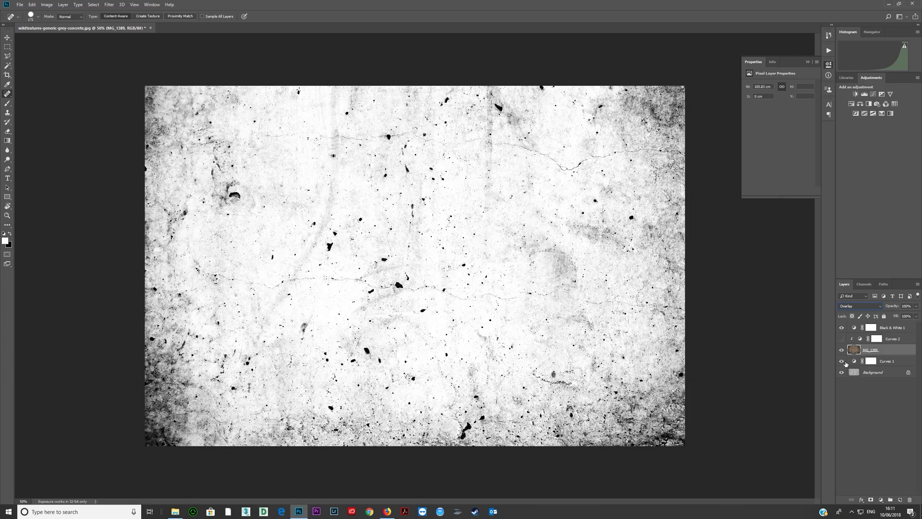
key("Up")
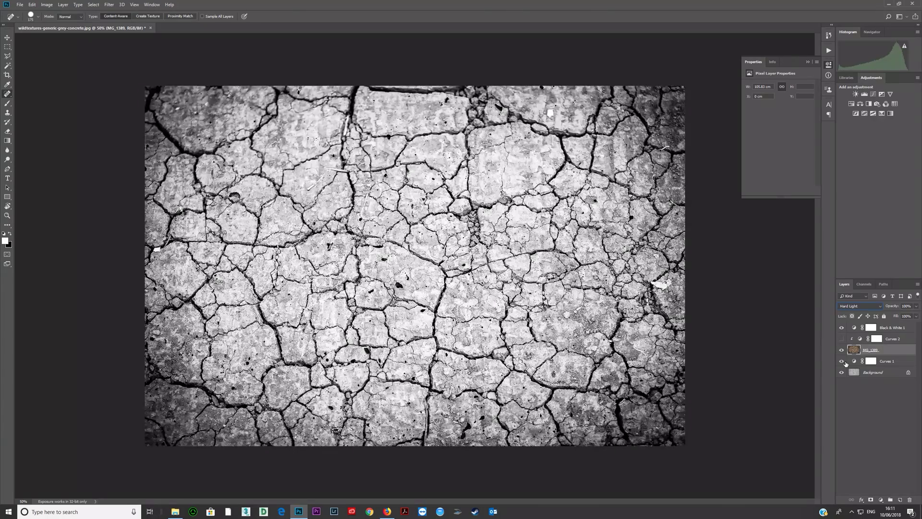
Step: Try the Overlay blending mode on the MG_1389 layer and return it to Hard Light
left_click(859, 307)
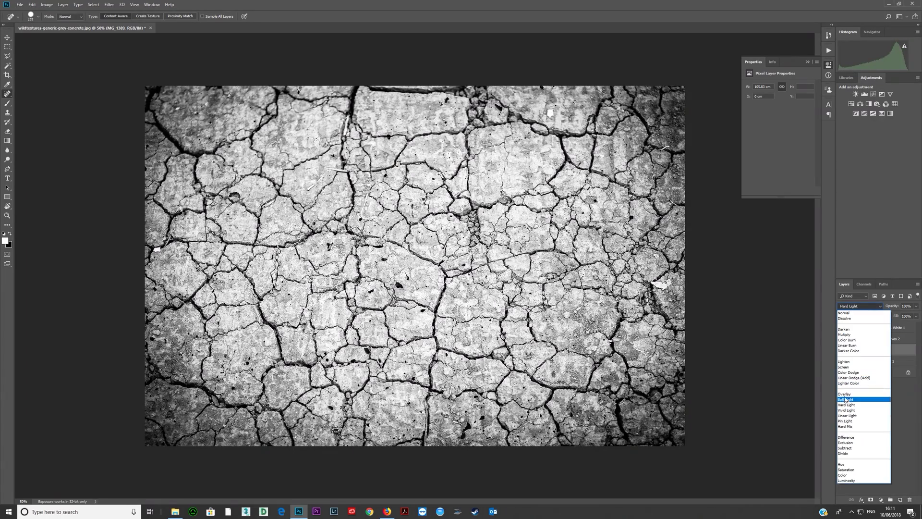
key("Up")
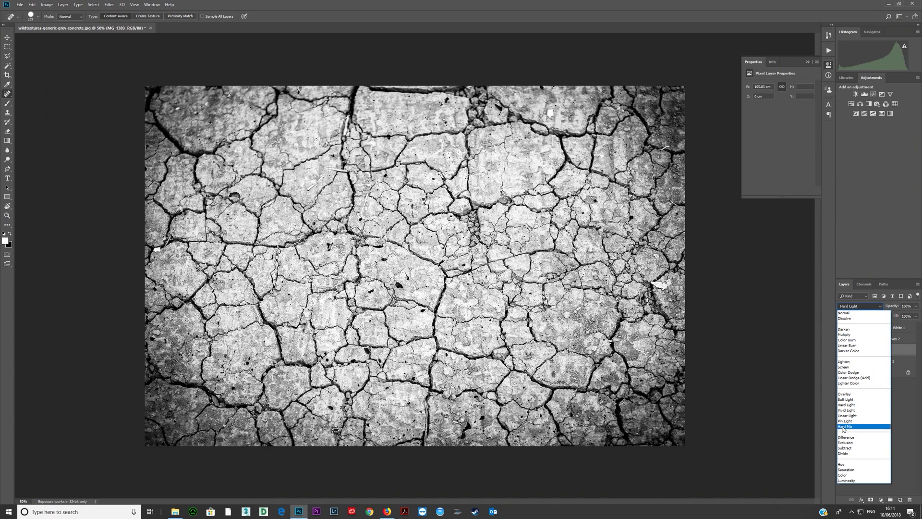
left_click(852, 394)
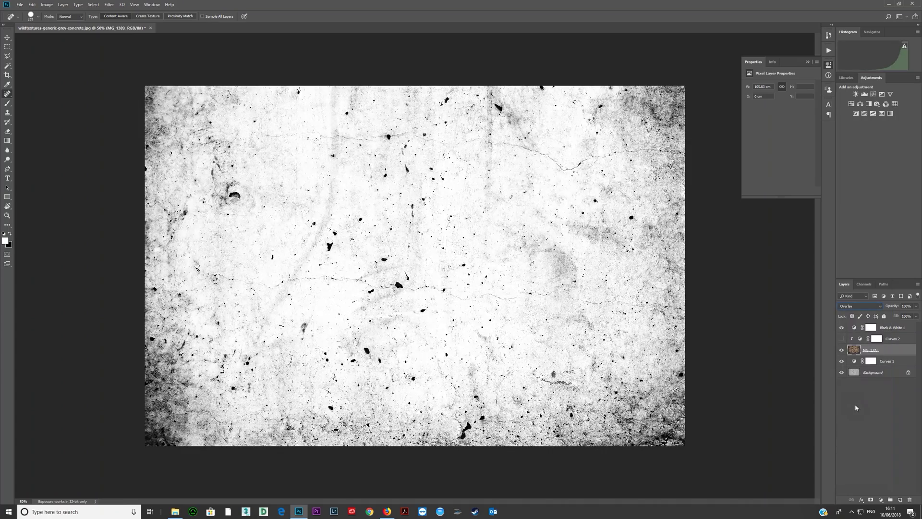
key("Down")
key("Down")
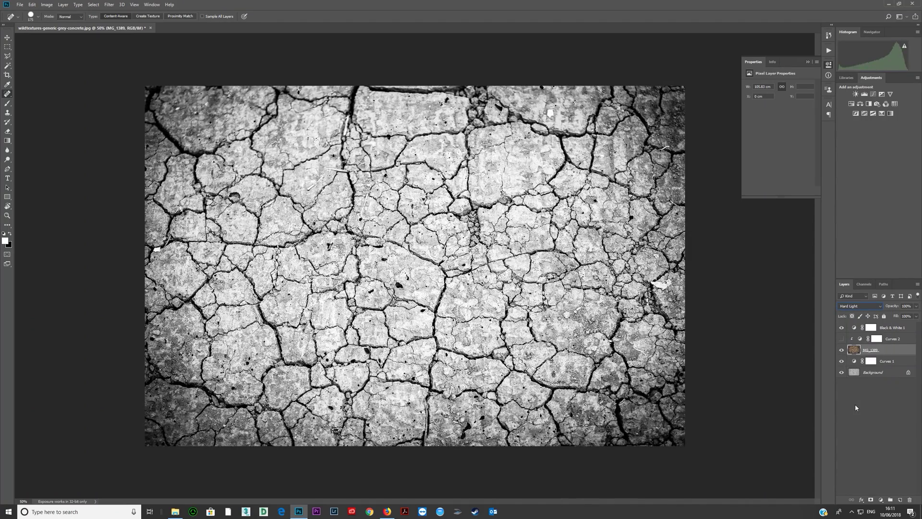
left_click(873, 307)
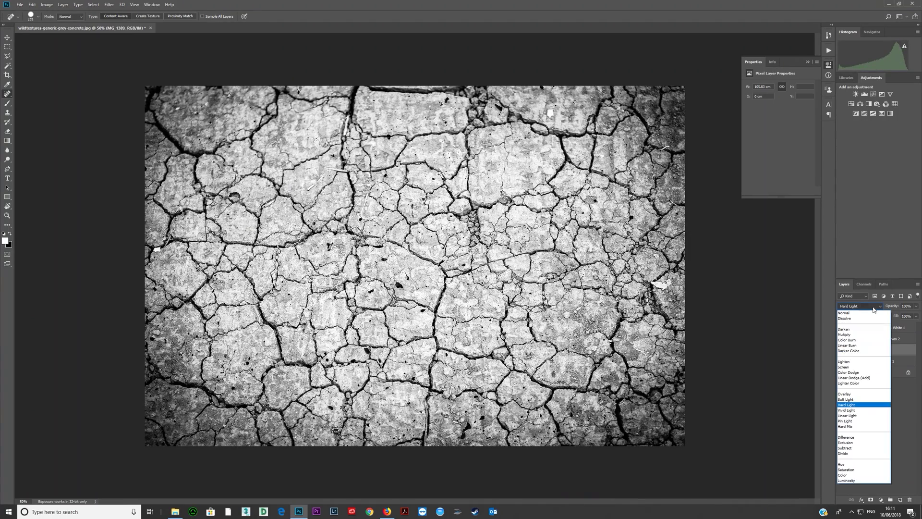
left_click(846, 405)
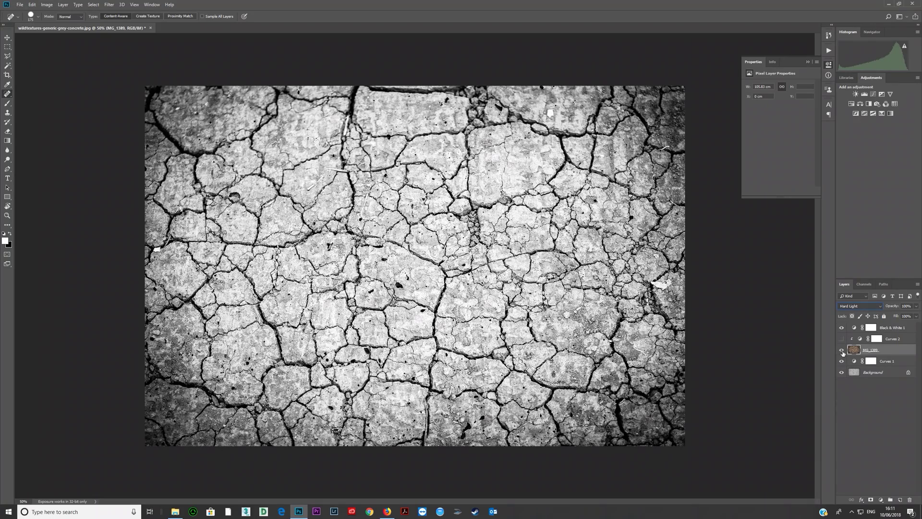
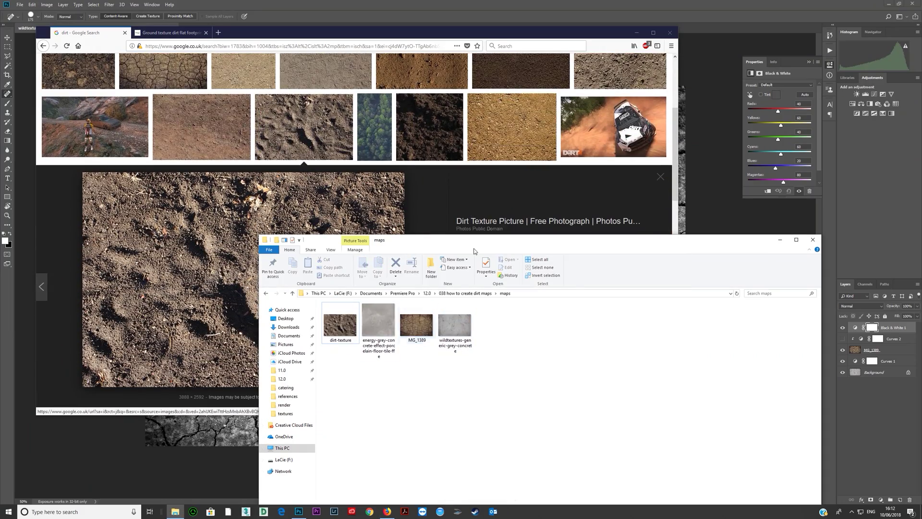
Step: Place the dirt-texture image from the maps folder above all layers, filling the canvas
left_click(617, 7)
key("alt+Tab")
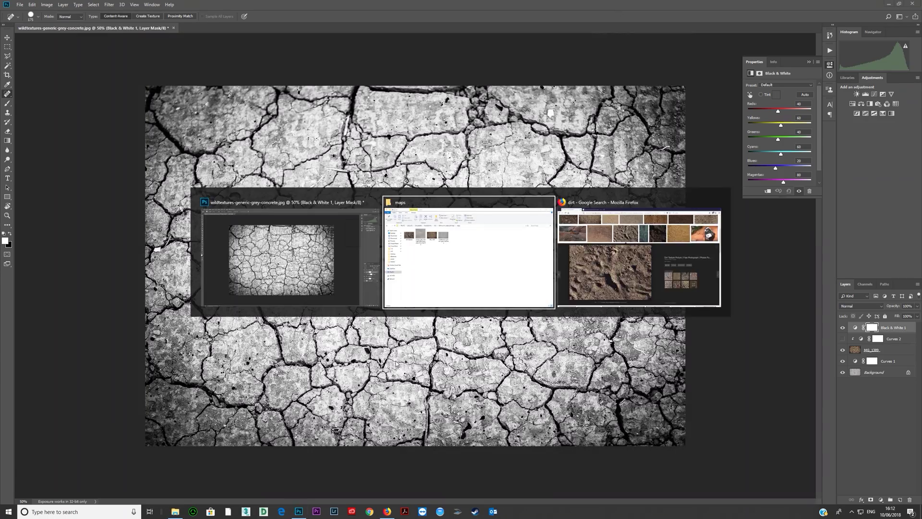
left_click_drag(340, 319, 335, 200)
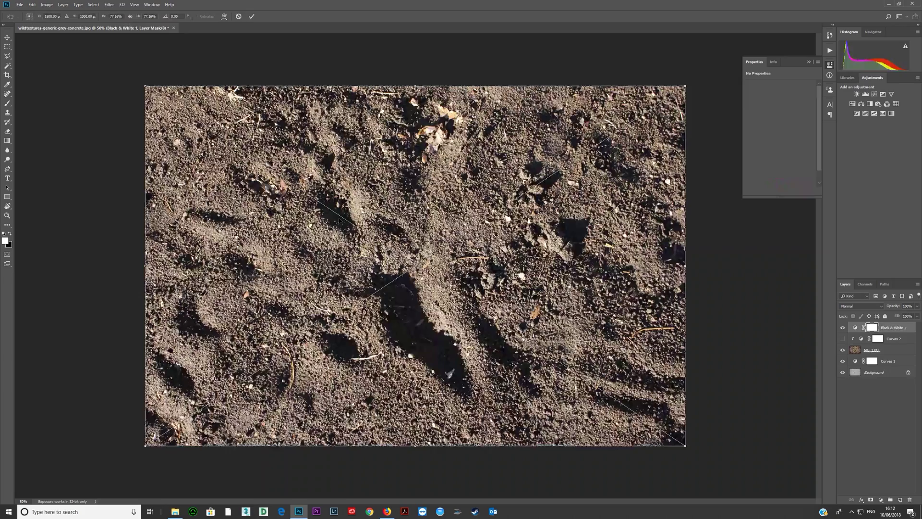
mouse_move(398, 311)
left_mouse_down()
mouse_move(440, 338)
mouse_move(398, 312)
left_mouse_up()
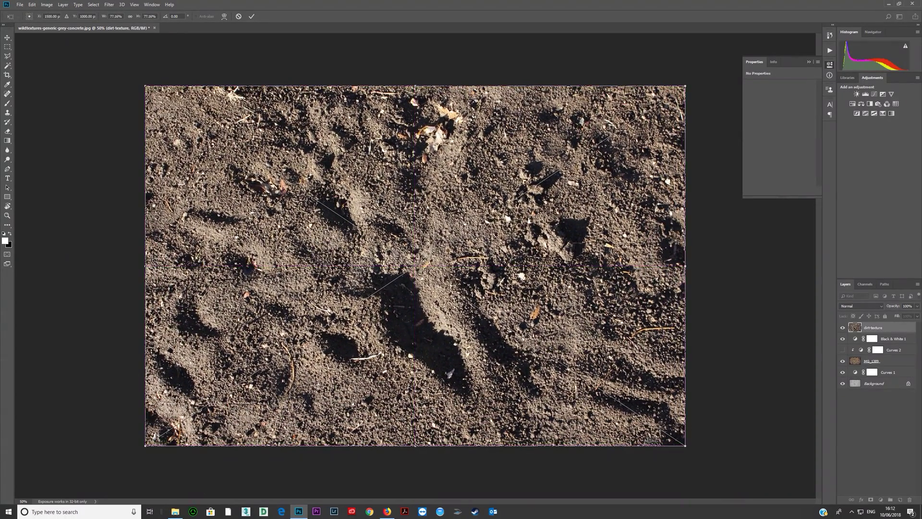
key("Return")
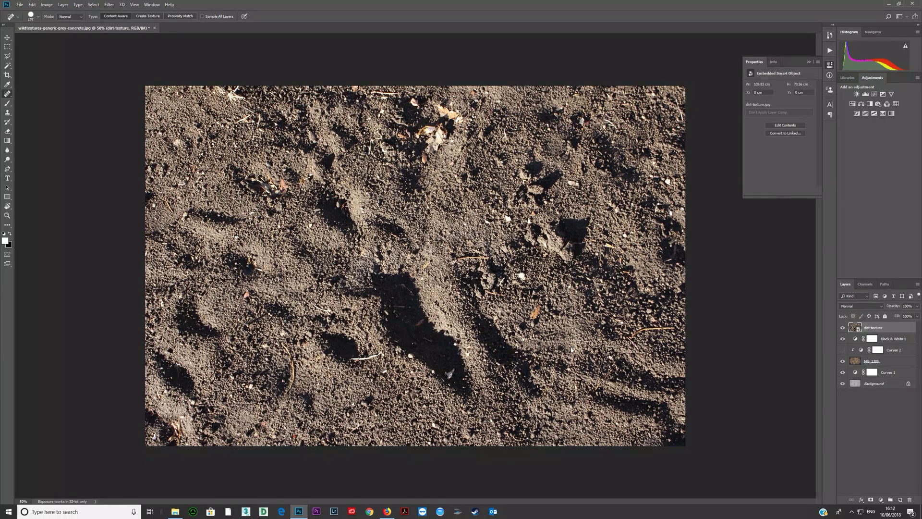
Step: Add a Black & White adjustment above dirt-texture and clip it to that layer
key("ctrl+a")
left_click(870, 104)
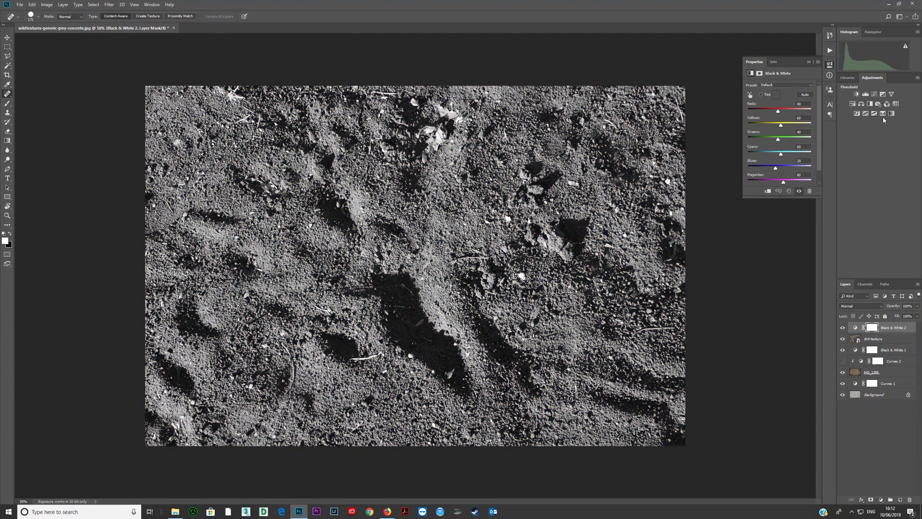
key("ctrl+alt+g")
Step: Add a Curves adjustment clipped to the dirt-texture layer and shape a steep S-curve for strong black-and-white contrast
left_click(874, 94)
key("ctrl+alt+g")
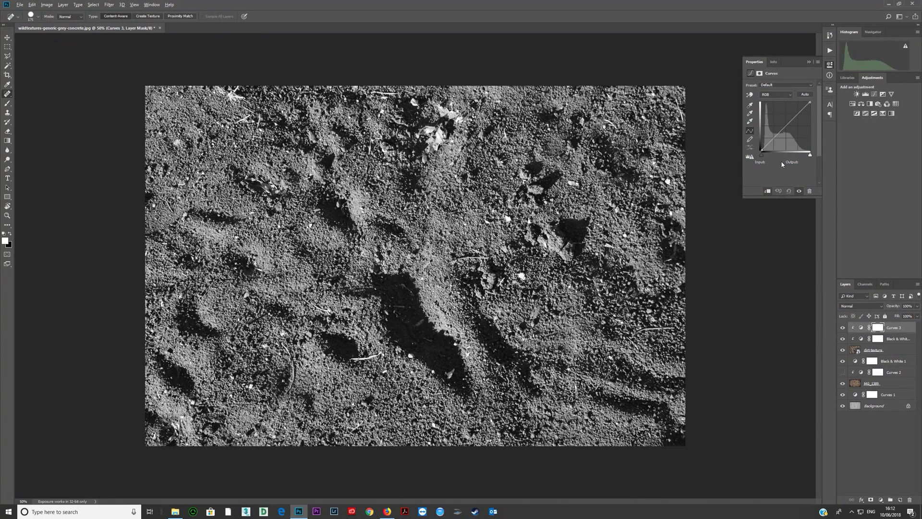
left_click_drag(789, 122, 771, 141)
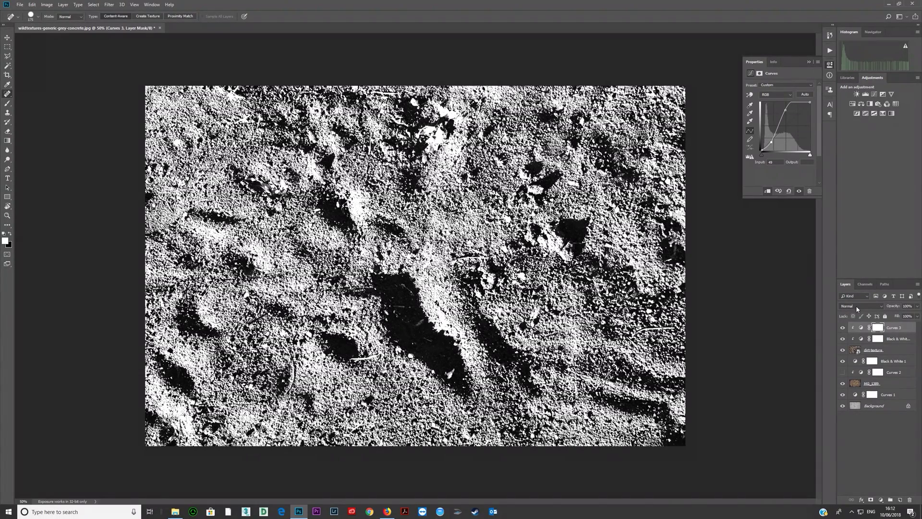
Step: Merge the dirt-texture layer with its clipped Black & White and Curves adjustments, and select the merged layer's full contents for copying
left_click(879, 352)
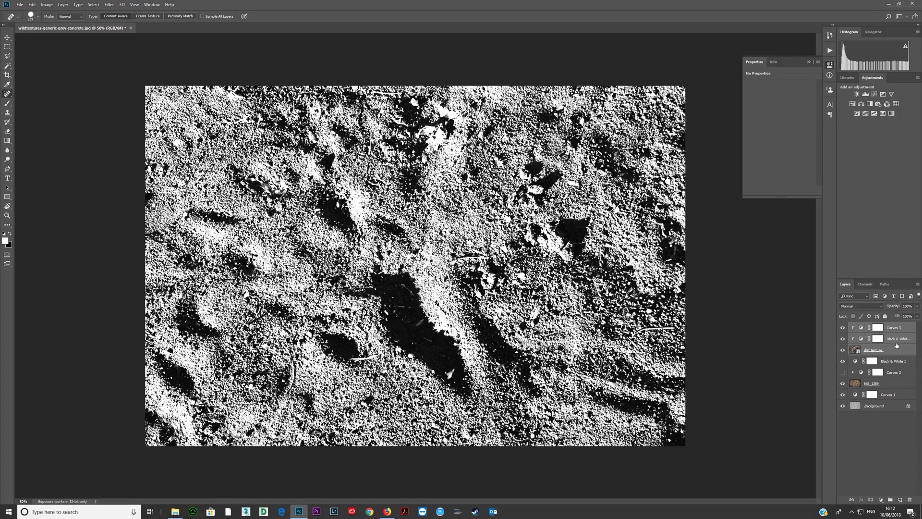
key("ctrl+e")
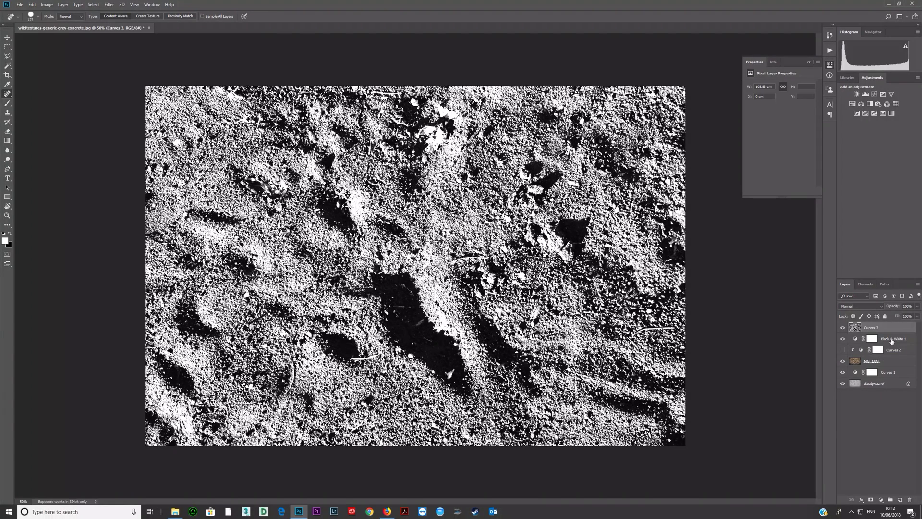
left_click(865, 327, "ctrl")
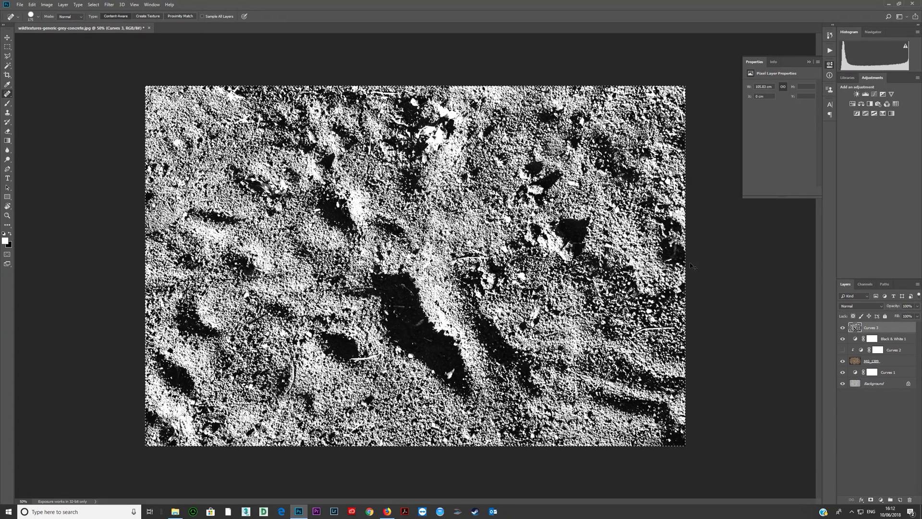
Step: Add a layer mask to the MG_1389 layer and paste the high-contrast dirt texture into the mask
left_click(842, 349)
left_click(884, 361)
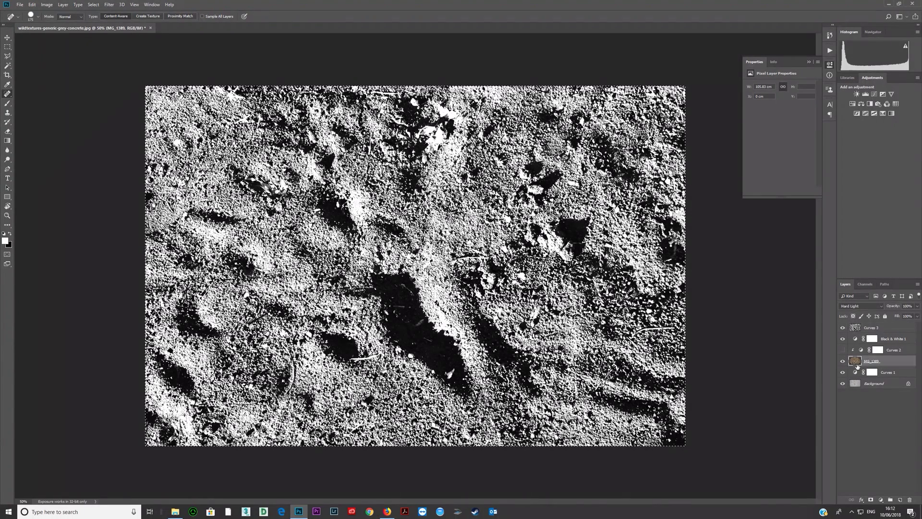
left_click(870, 500)
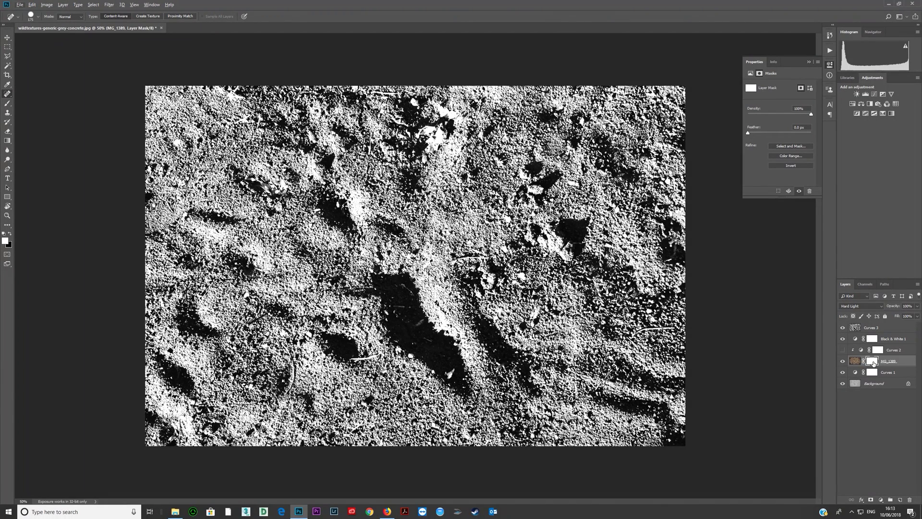
left_click(872, 362, "alt")
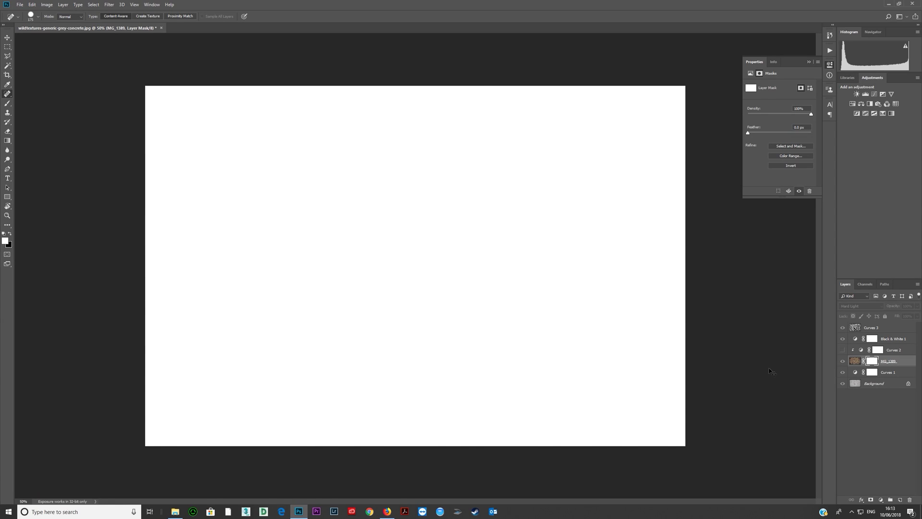
key("ctrl+v")
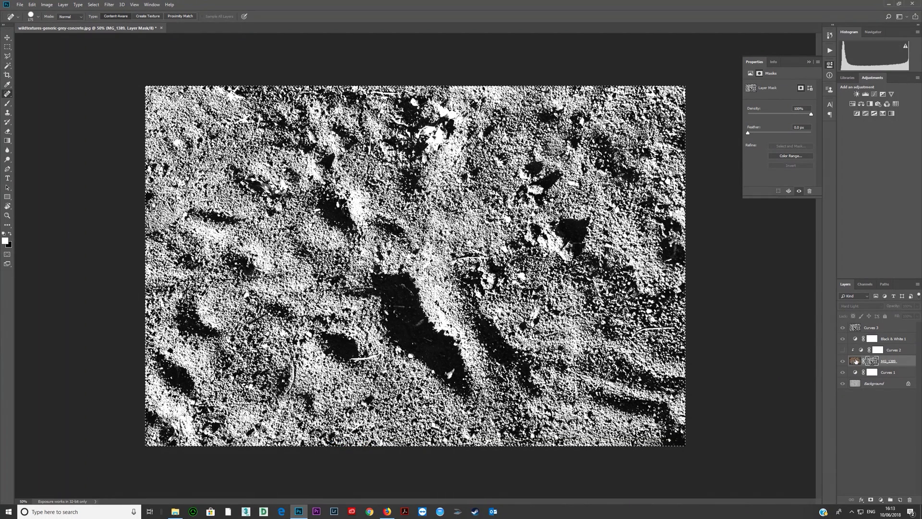
Step: Return to the image view, hide the merged dirt layer and show Curves 2, keeping Black & White 1 visible
left_click(855, 361)
left_click(842, 328)
left_click(842, 338)
left_click(842, 350)
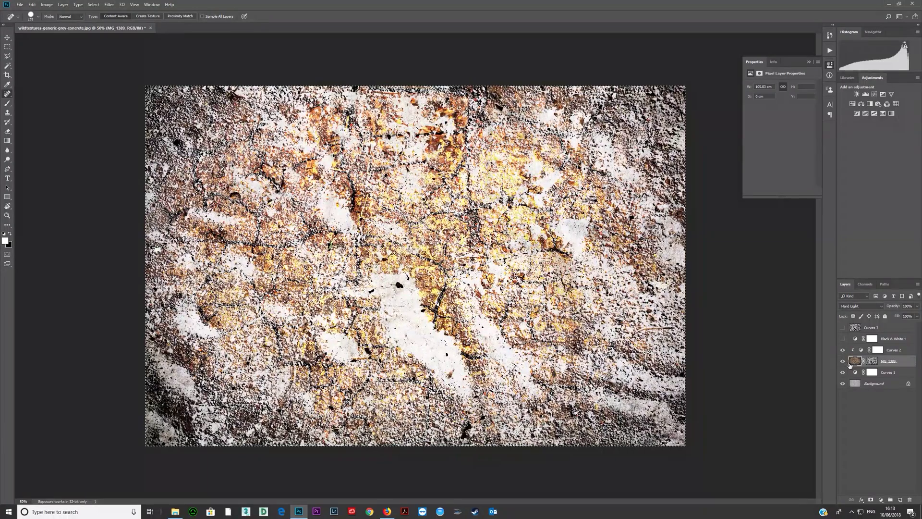
left_click(842, 338)
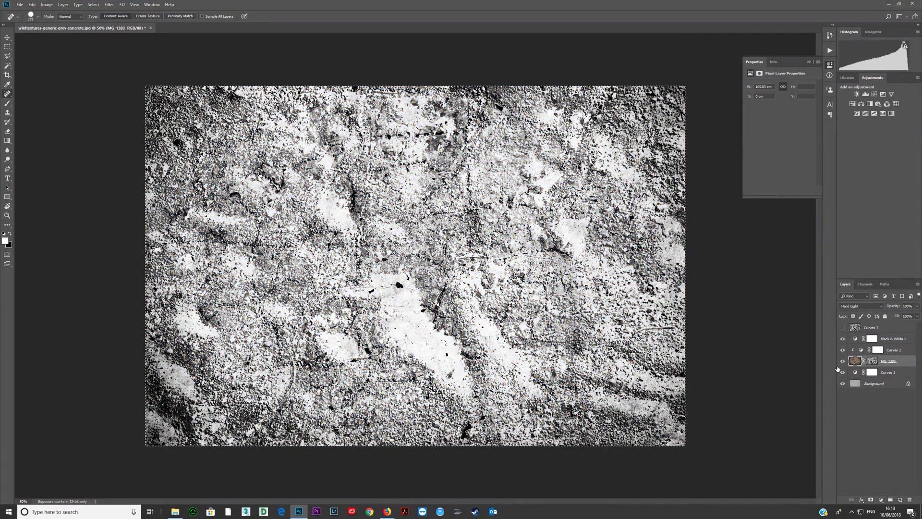
Step: Disable and re-enable the MG_1389 layer mask repeatedly to compare the cracked texture with and without it
left_click(876, 362)
right_click(876, 361)
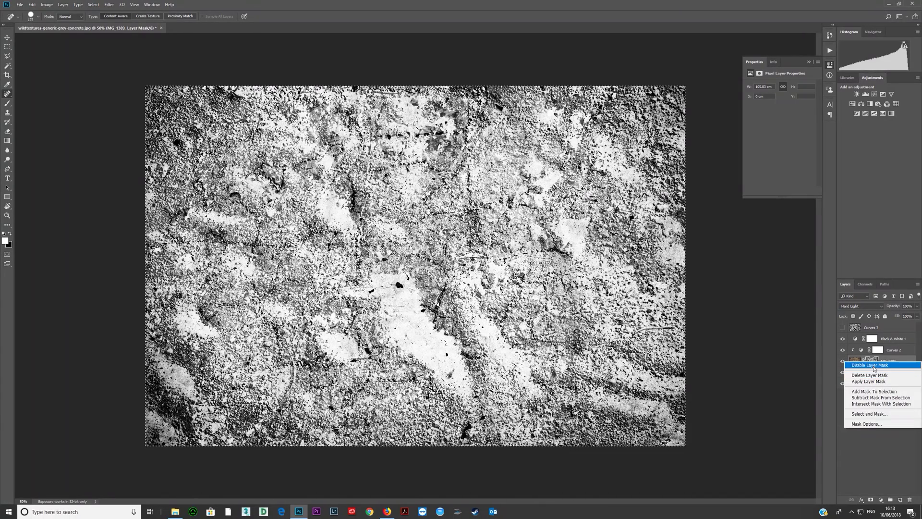
left_click(870, 365)
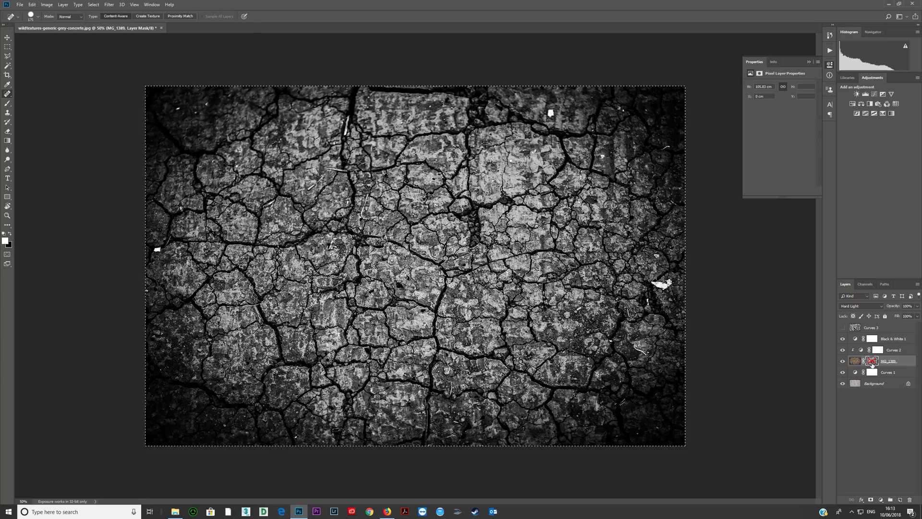
left_click(872, 362)
right_click(872, 363)
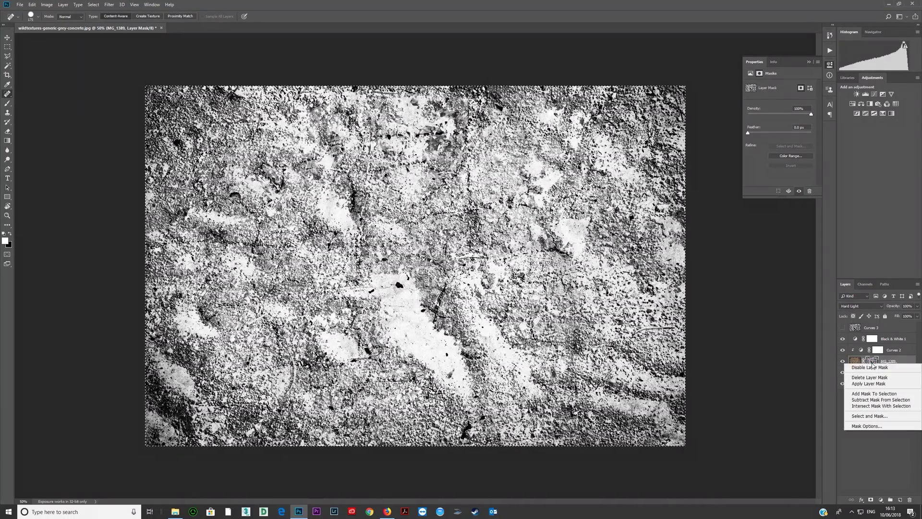
left_click(871, 367)
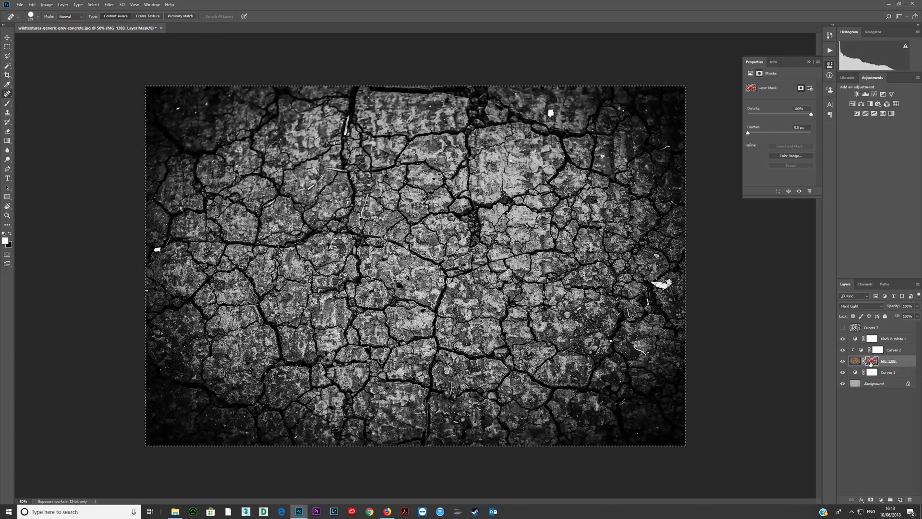
left_click(872, 362)
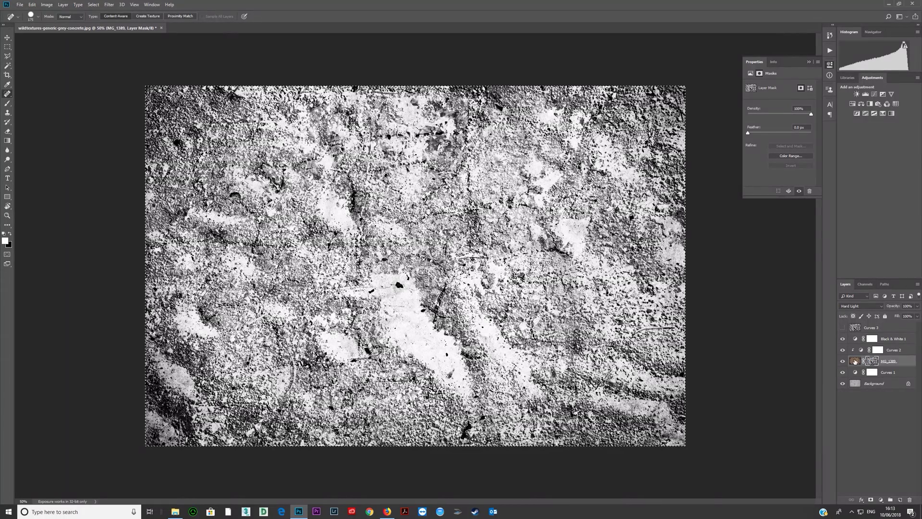
right_click(872, 361)
left_click(848, 364)
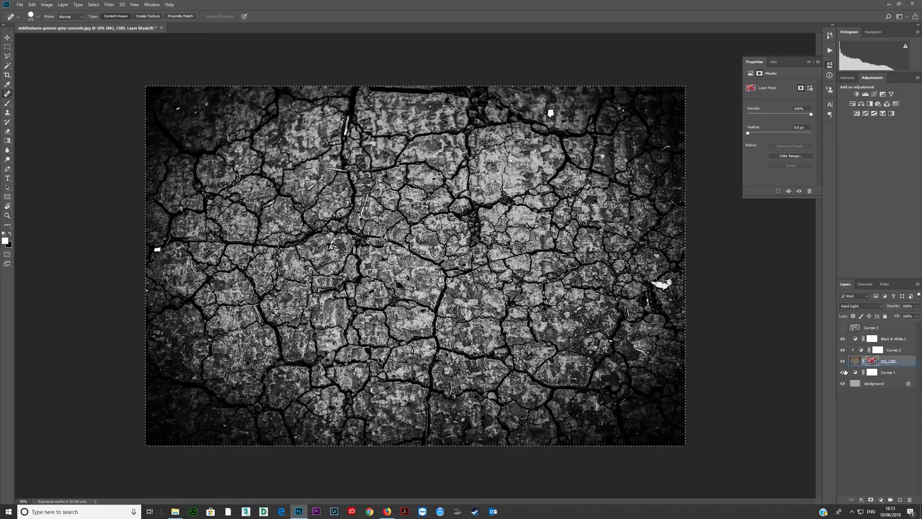
left_click(874, 362)
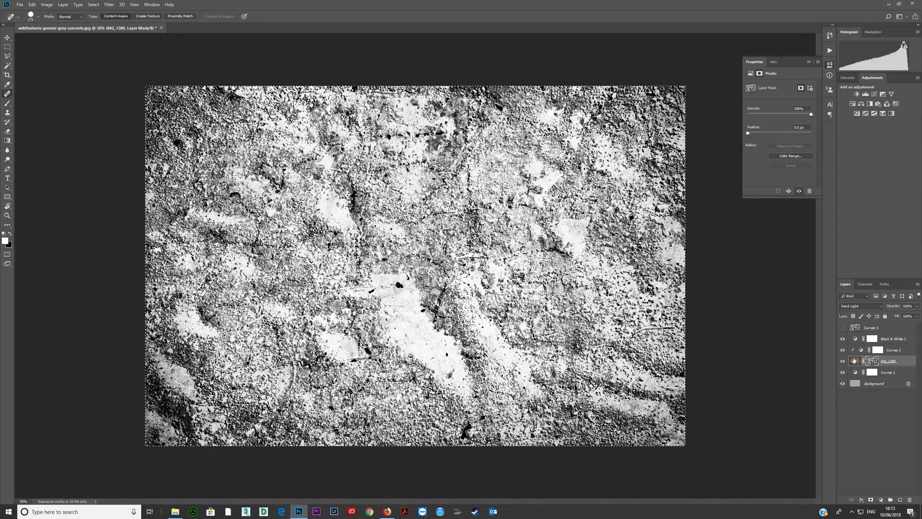
Step: View the MG_1389 layer mask on its own, return to the composite and examine the blended texture up close
left_click(873, 362, "alt")
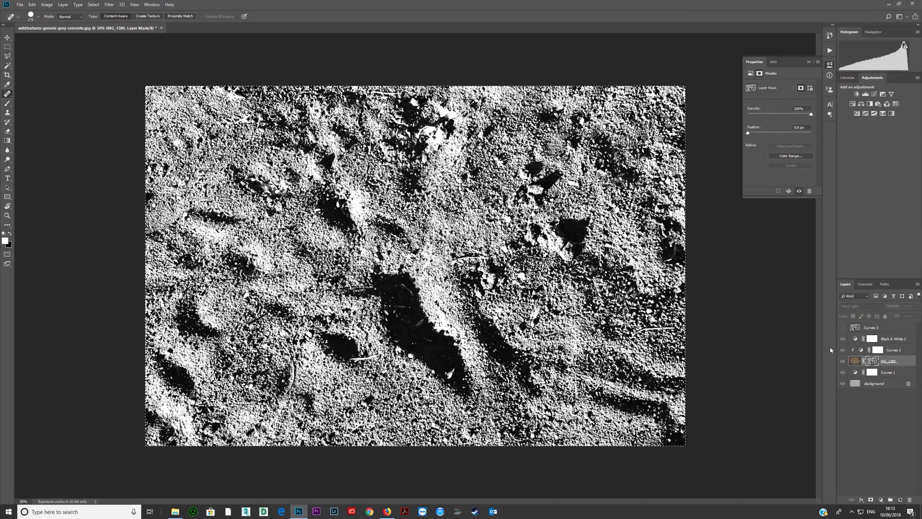
left_click(855, 362)
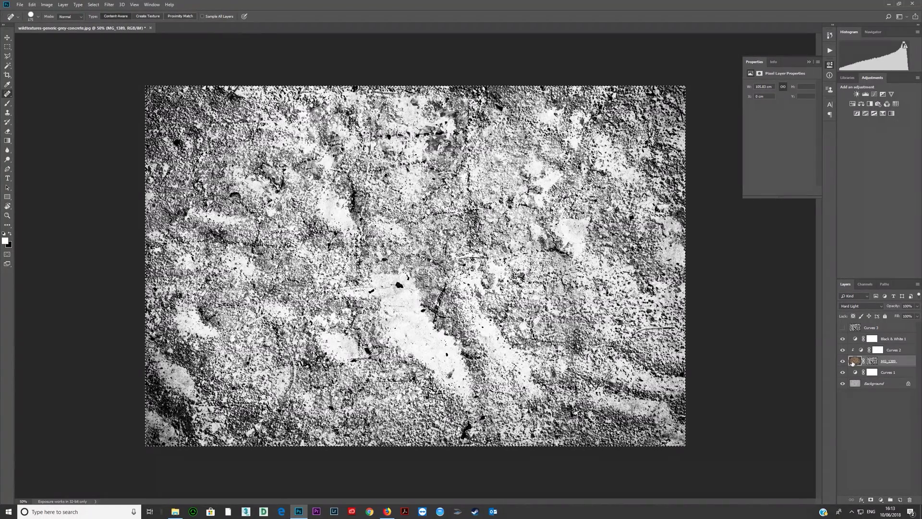
left_click(850, 342)
scroll(452, 307, "down", 2)
scroll(452, 306, "up", 2)
scroll(451, 306, "up", 1)
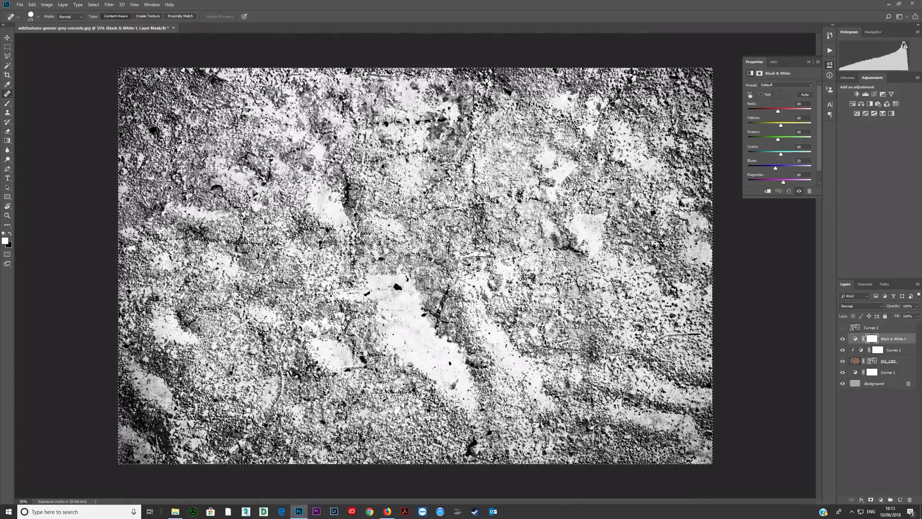
scroll(452, 306, "up", 3)
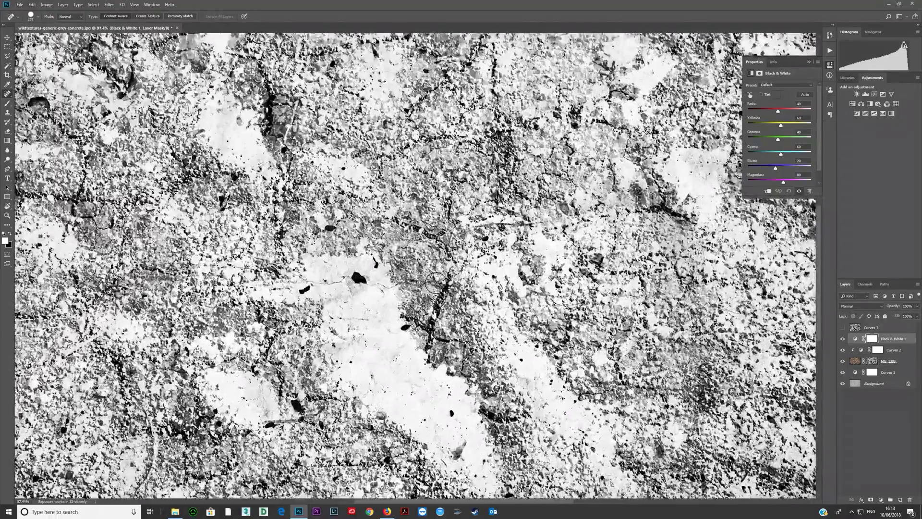
scroll(435, 284, "down", 4)
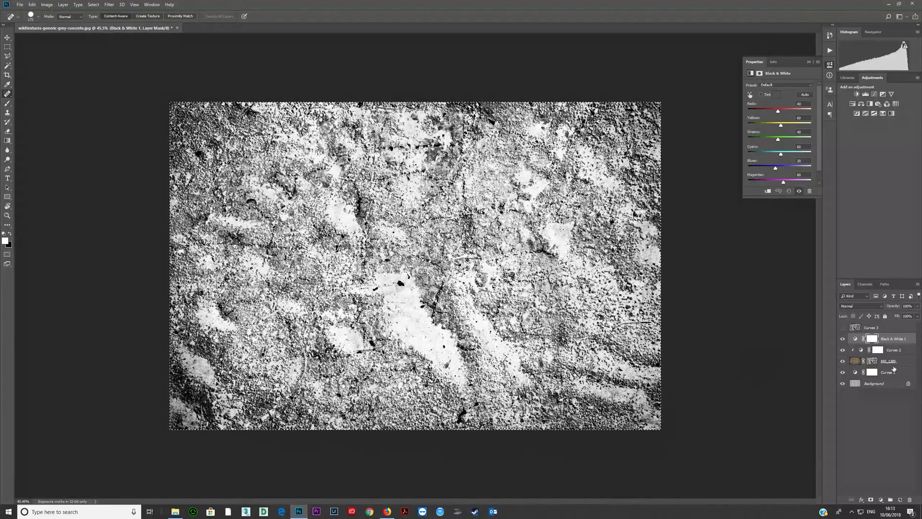
Step: Try reducing the MG_1389 layer mask's density to about 68%, and restore it to 100%
left_click(873, 362)
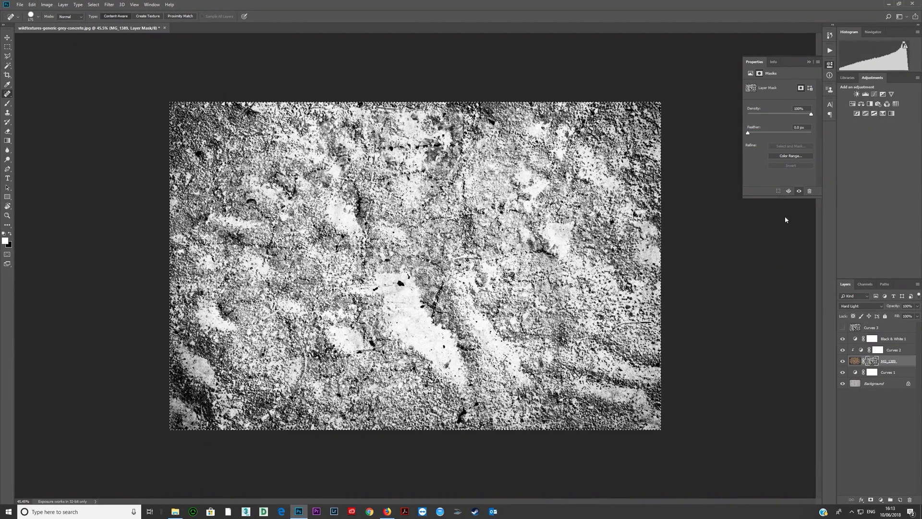
left_click(811, 115)
mouse_move(797, 116)
left_mouse_down()
mouse_move(774, 116)
mouse_move(793, 119)
left_mouse_up()
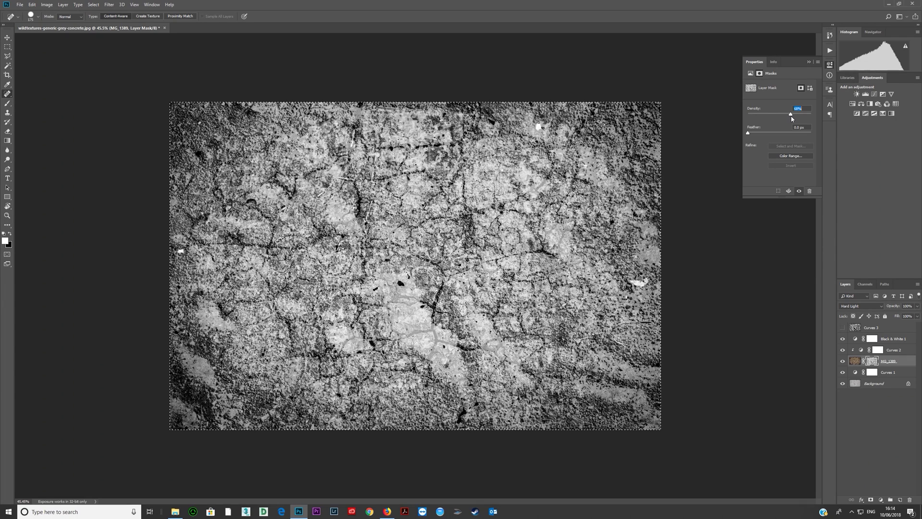
left_click_drag(808, 124, 834, 125)
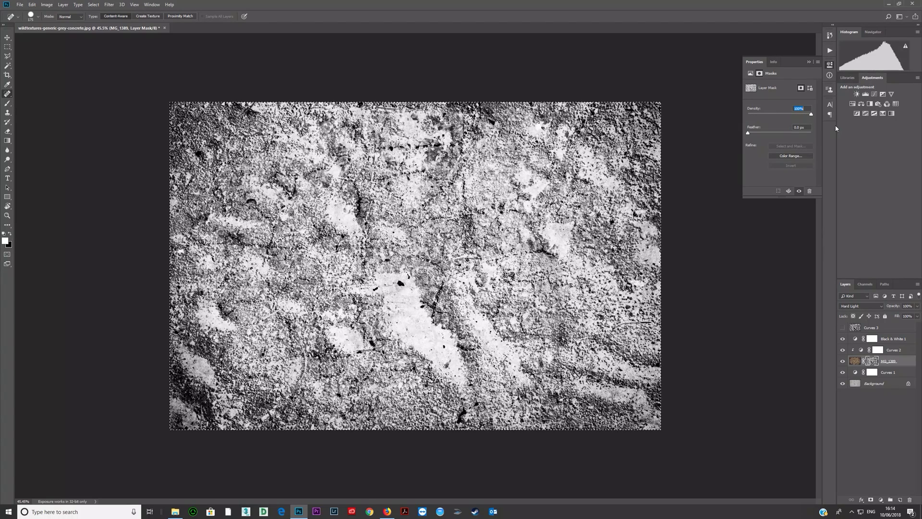
Step: Feather the MG_1389 layer mask slightly and compare the image with Black & White 1 hidden and shown
left_click(856, 340)
left_click(872, 361)
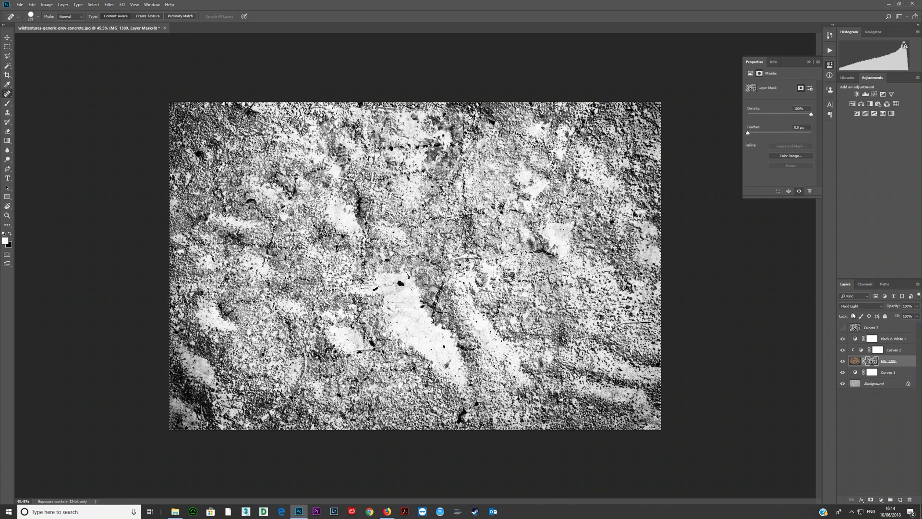
mouse_move(750, 135)
left_mouse_down()
mouse_move(781, 137)
mouse_move(751, 136)
left_mouse_up()
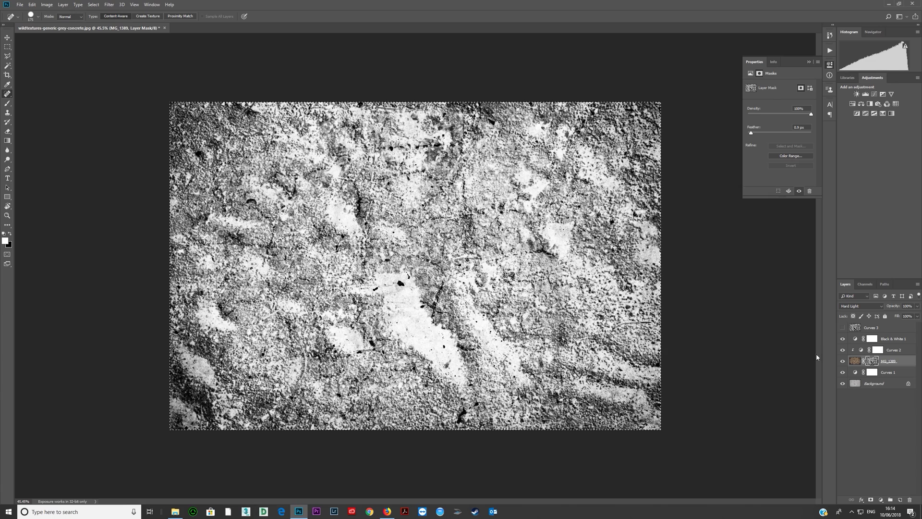
left_click(842, 339)
left_click(843, 339)
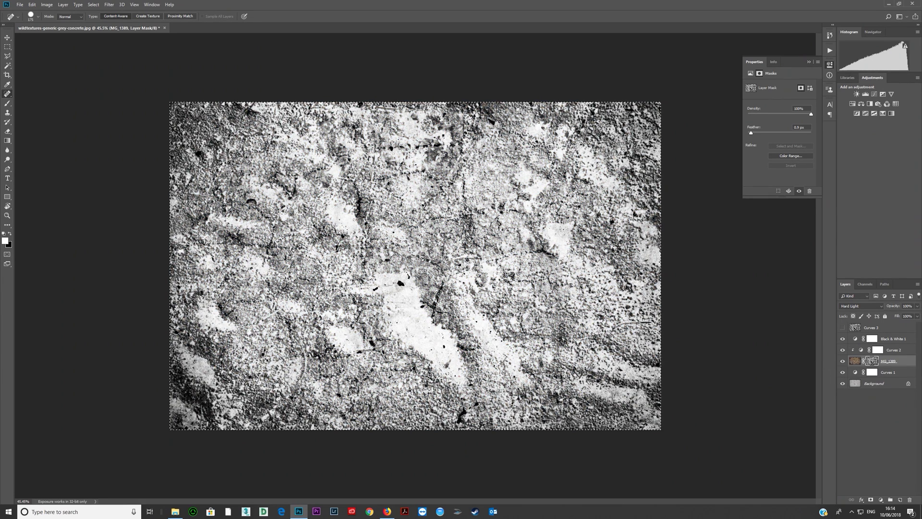
key("ctrl+plus")
key("ctrl+0")
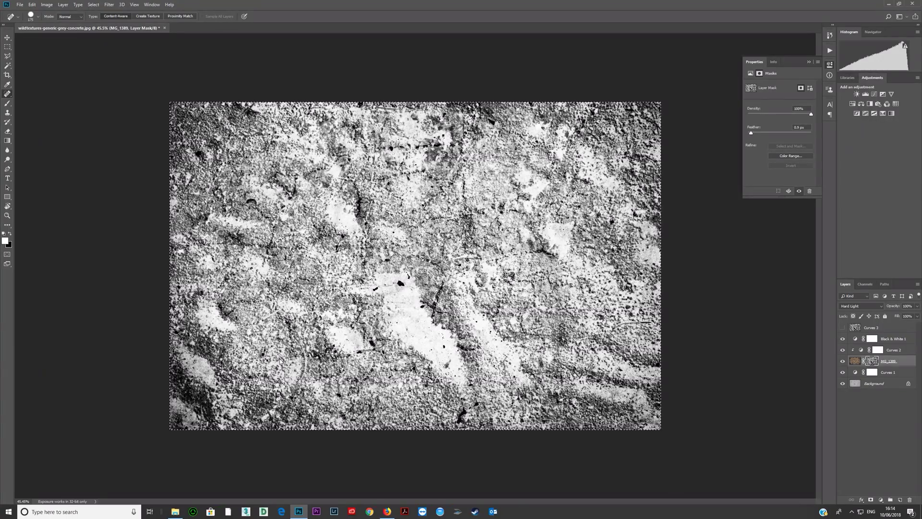
Step: Switch to Firefox and browse the dirt image results for further texture ideas
left_click(387, 510)
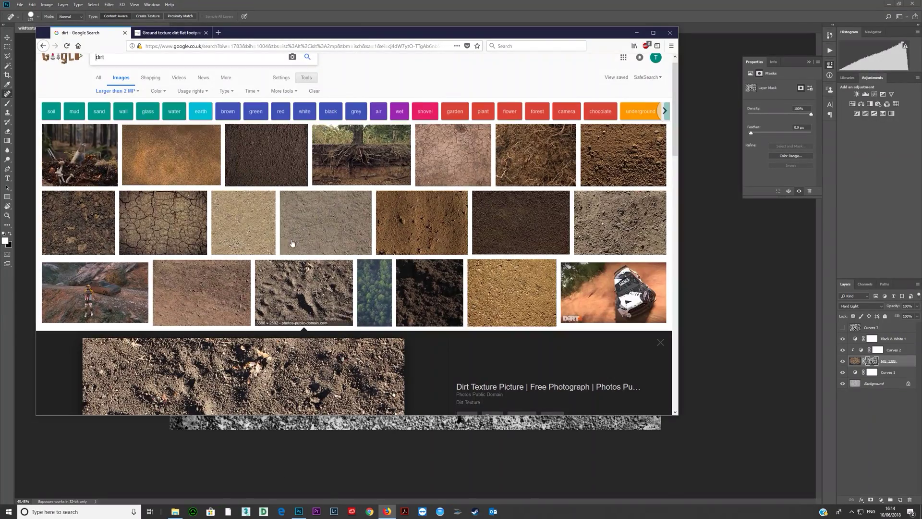
scroll(331, 216, "down", 4)
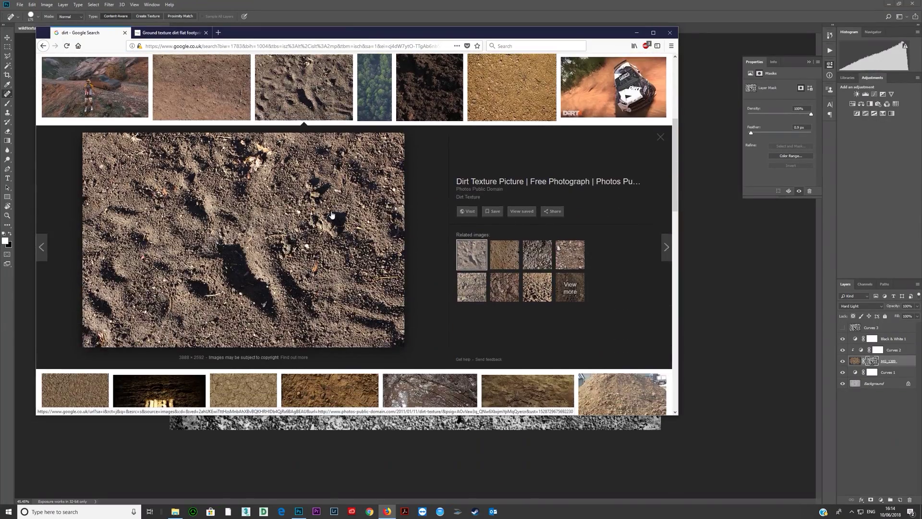
scroll(331, 214, "down", 6)
scroll(331, 215, "up", 3)
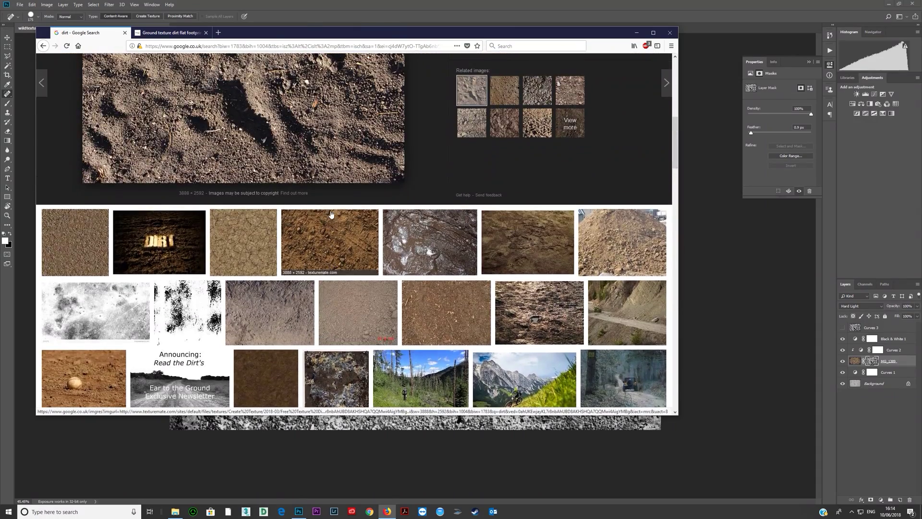
scroll(331, 214, "down", 15)
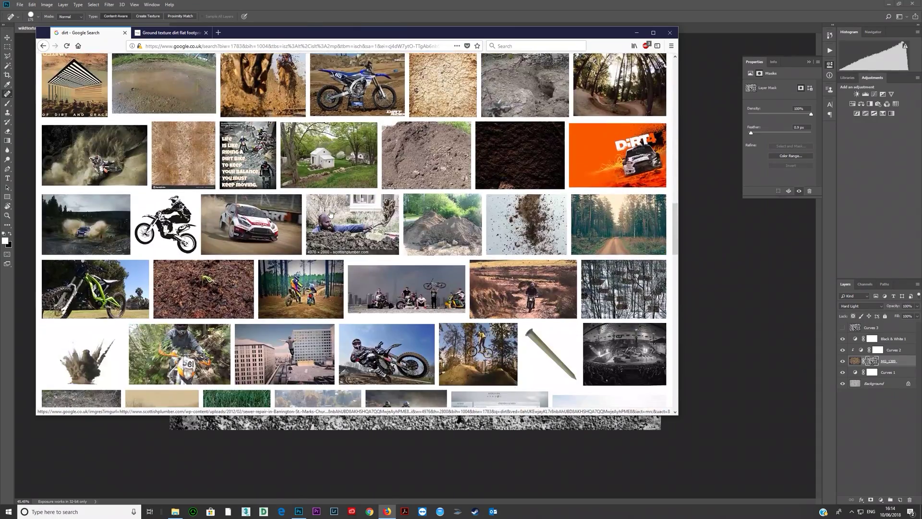
scroll(330, 215, "down", 10)
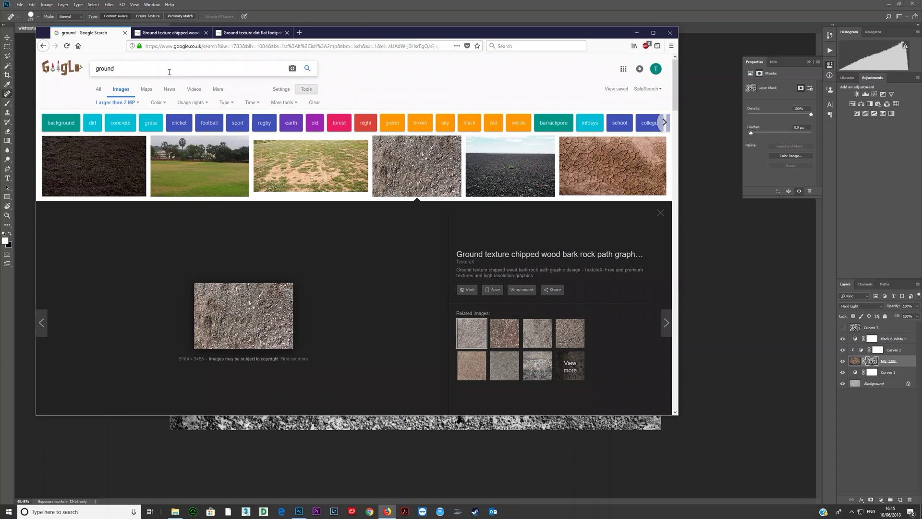
Step: Search Google Images for "old plaster" in place of the current search term
key("ctrl+a")
type("o")
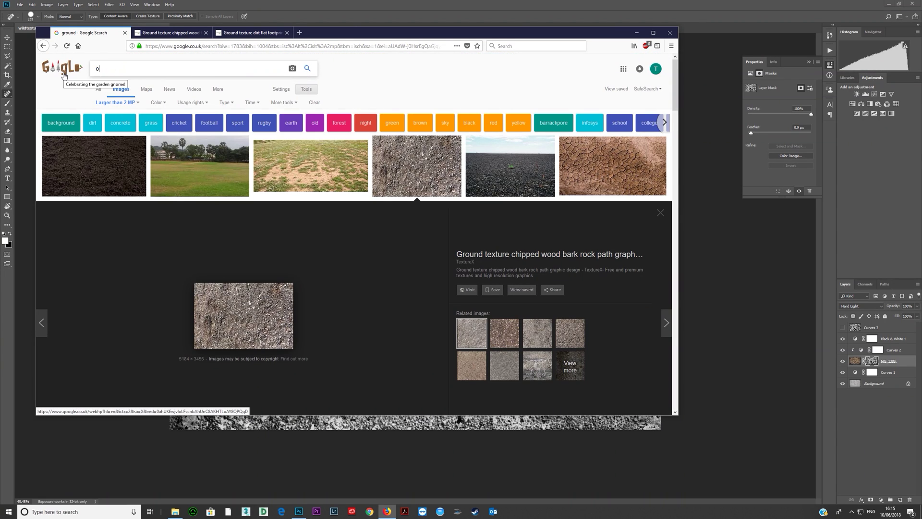
type("ld plaster")
key("Return")
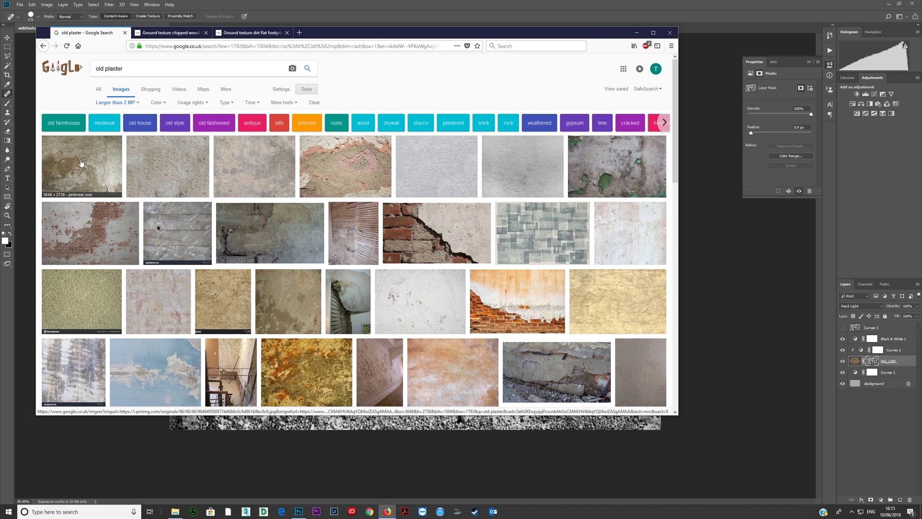
Step: Preview the first old plaster wall image and save it into the maps folder in File Explorer
left_click(116, 173)
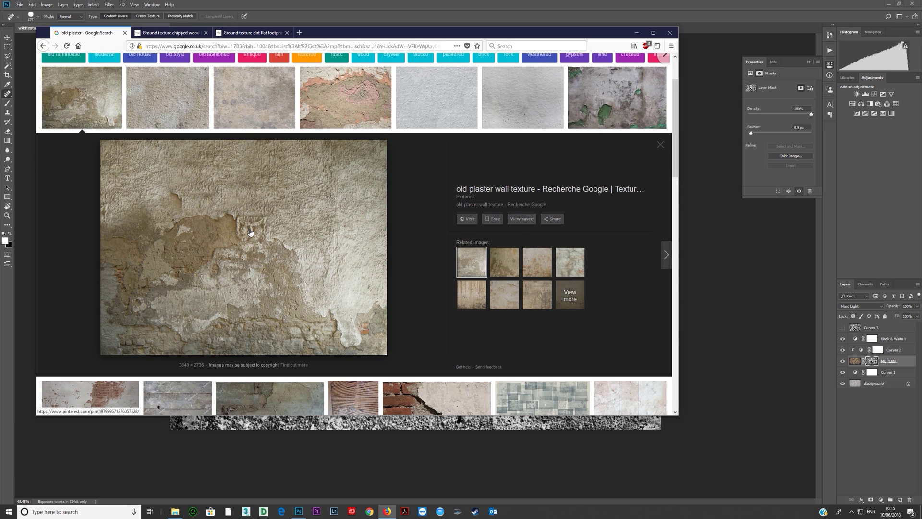
left_click(175, 512)
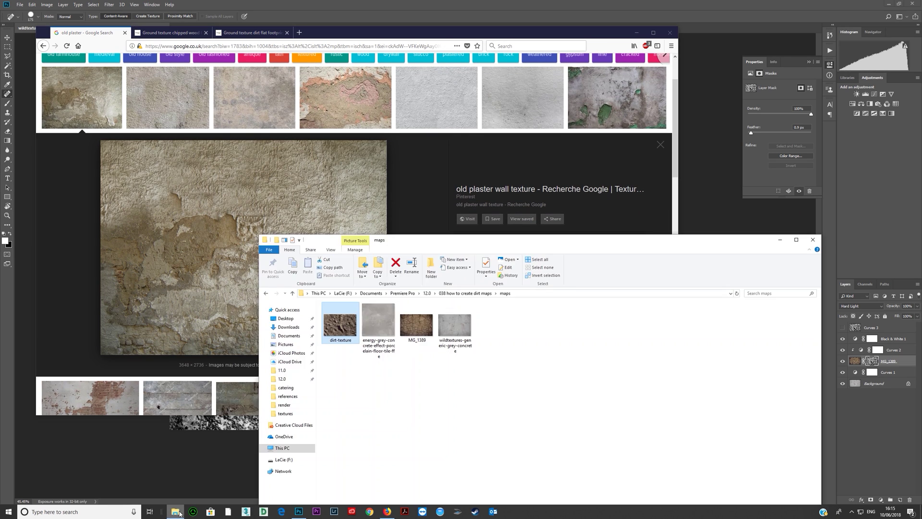
left_click_drag(404, 246, 472, 227)
left_click_drag(522, 307, 529, 449)
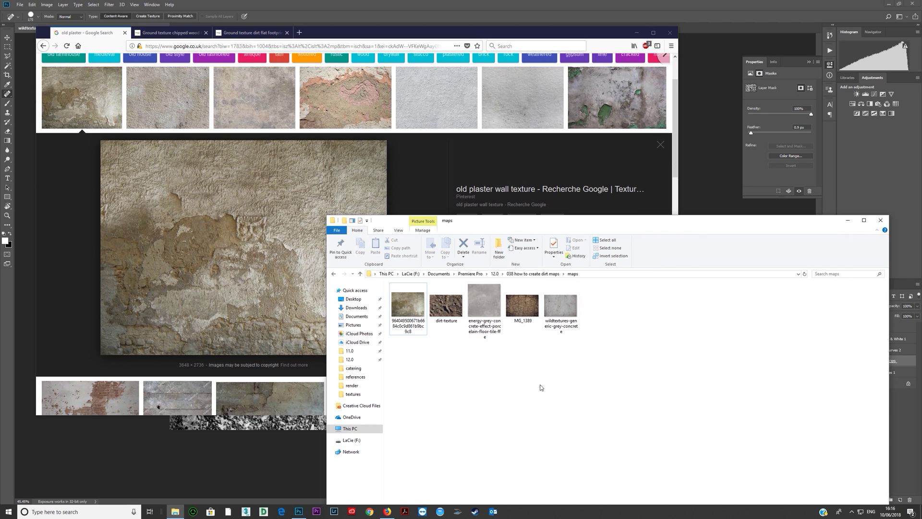
Step: Open the saved plaster wall image from the maps folder in Adobe Photoshop CC 2018
right_click(407, 307)
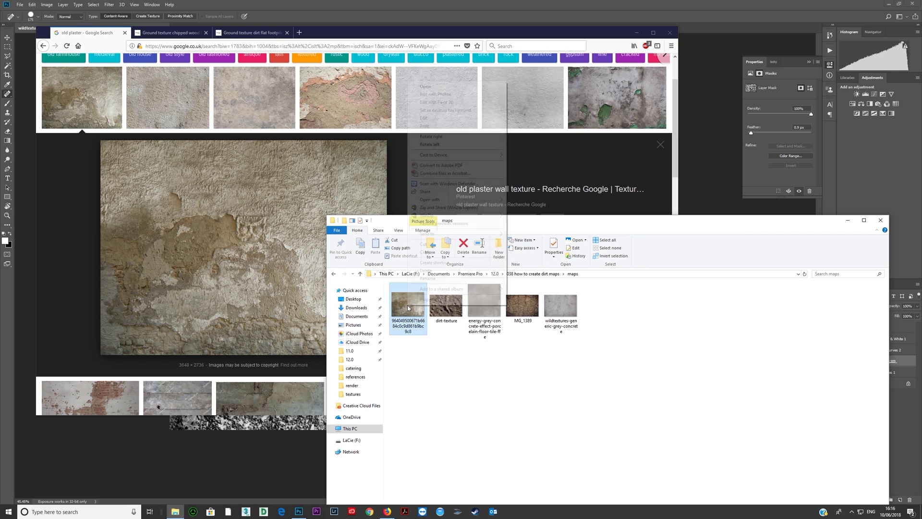
mouse_move(436, 200)
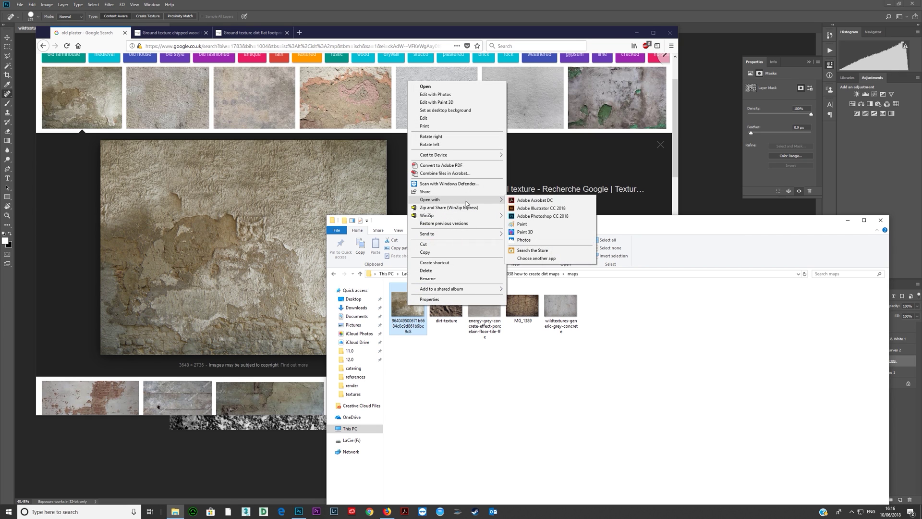
left_click(516, 220)
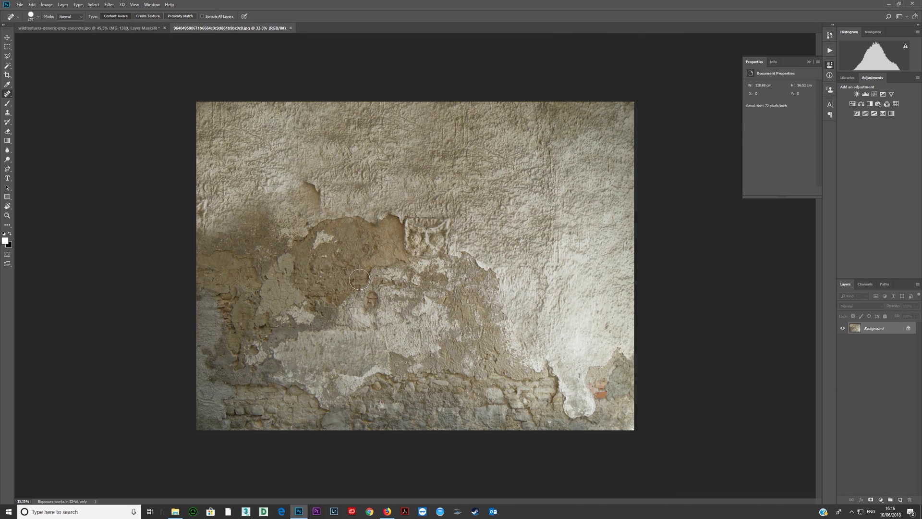
scroll(357, 266, "up", 5)
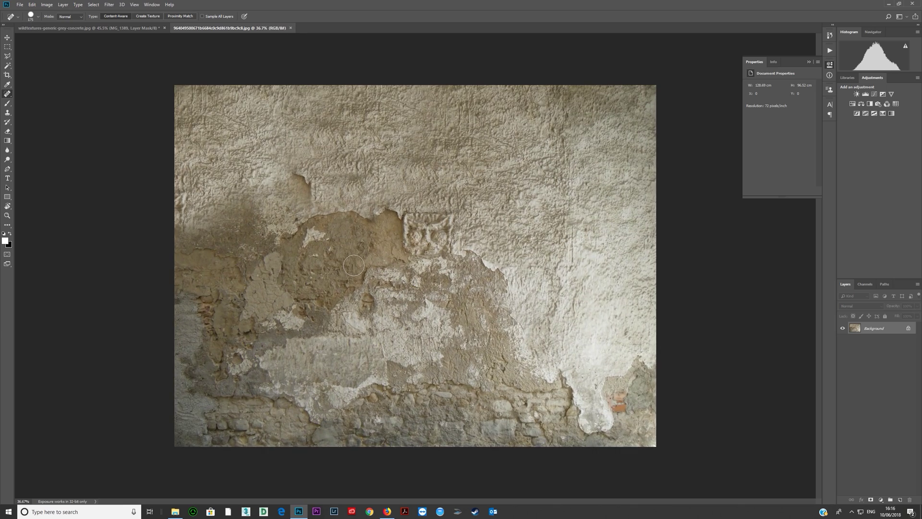
scroll(351, 266, "down", 3)
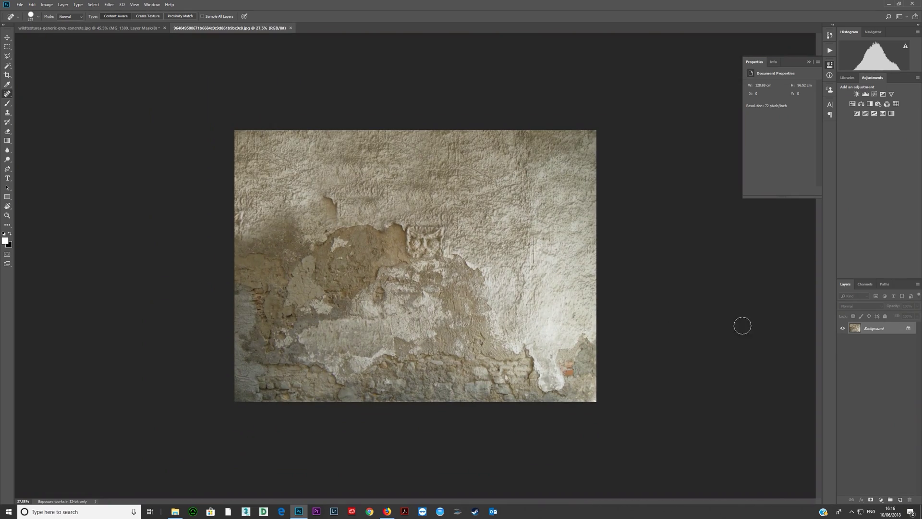
Step: Add Black & White and Exposure adjustments to the plaster image, with exposure about +1.14, a slightly raised offset and gamma correction about 0.53
left_click(869, 104)
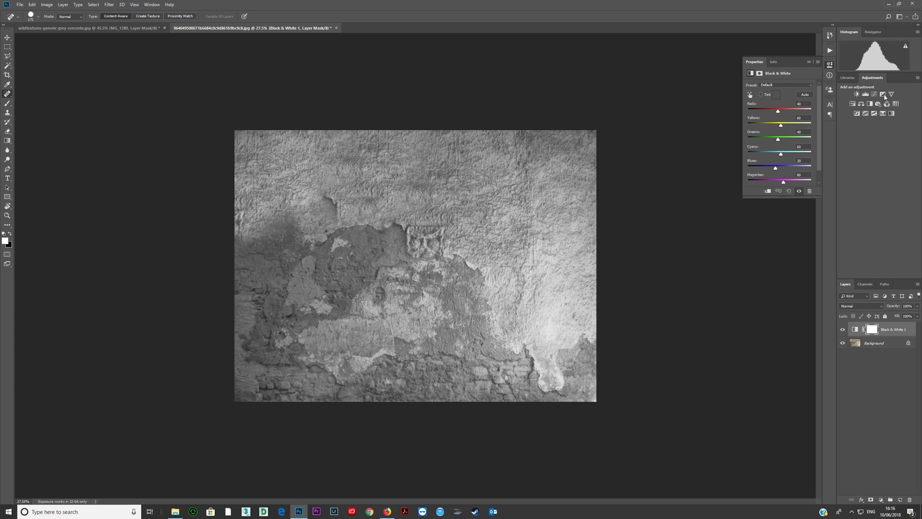
left_click(883, 95)
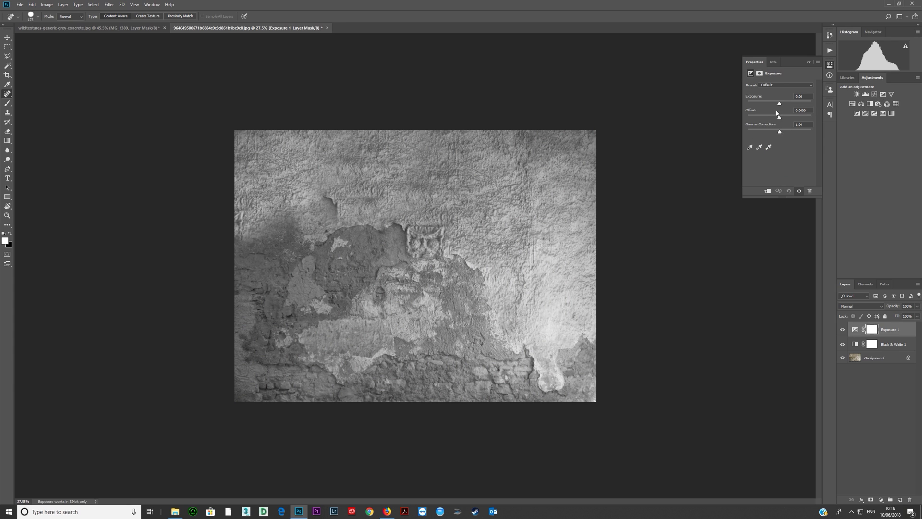
left_click_drag(780, 105, 785, 105)
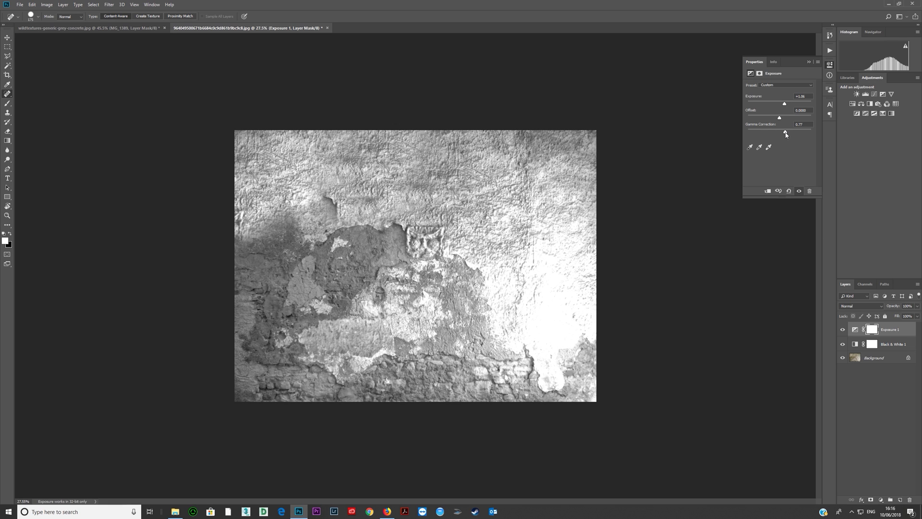
left_click_drag(780, 119, 792, 132)
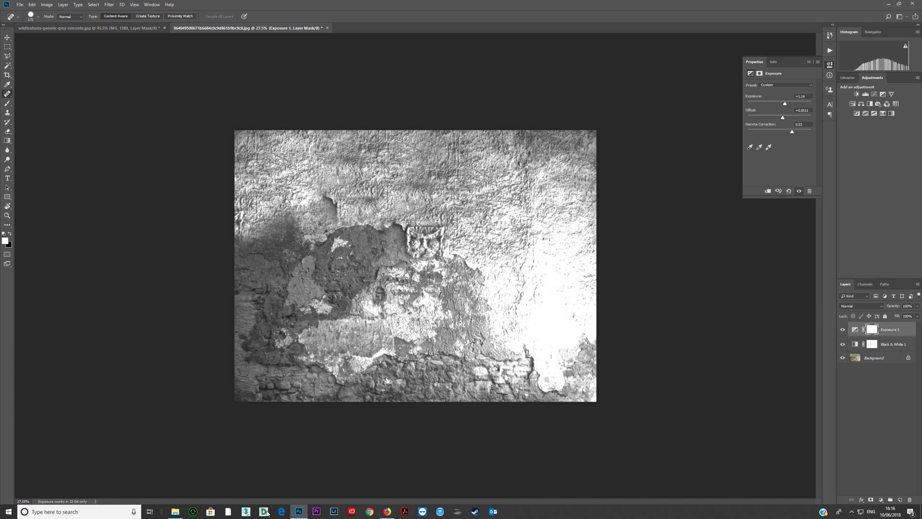
Step: Return to Firefox, preview the old plaster wall texture with pink and orange patches, and save it into the maps folder
left_click(175, 511)
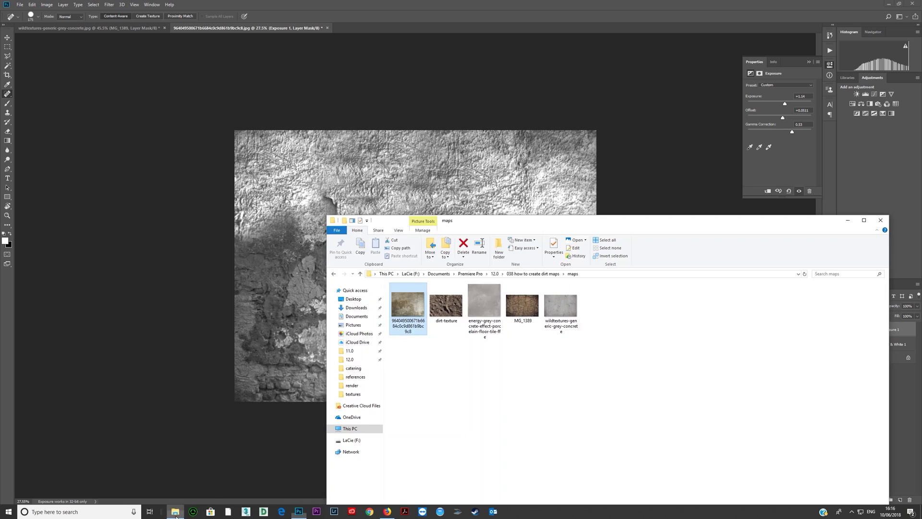
left_click(387, 511)
scroll(244, 207, "down", 5)
scroll(244, 208, "down", 4)
scroll(243, 208, "up", 12)
left_click(334, 160)
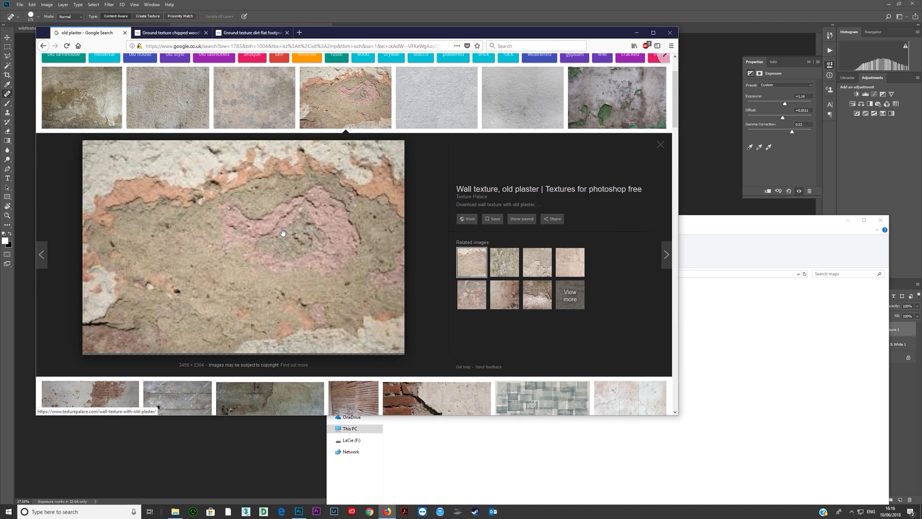
left_click_drag(227, 225, 533, 446)
Step: Place the new wall texture from the maps folder into the Photoshop plaster document, stretched to fill the canvas
key("alt+Tab")
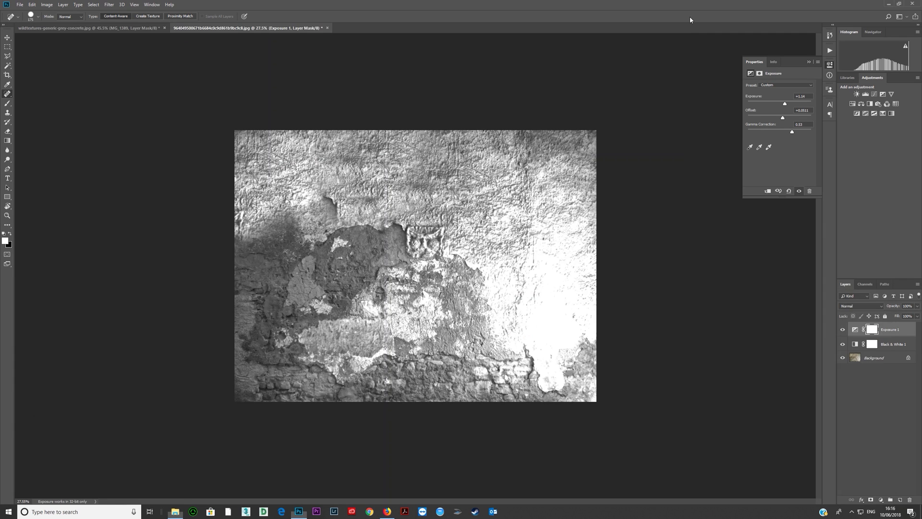
key("alt+Tab")
left_click_drag(408, 307, 373, 166)
left_click_drag(578, 359, 597, 401)
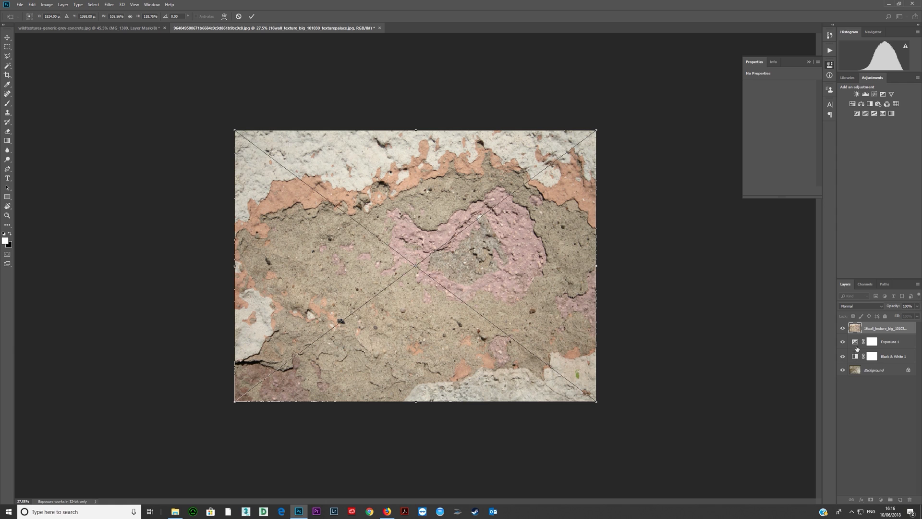
left_click(252, 17)
Step: Move Black & White 1 above the placed wall texture and set the texture layer's blend mode to Multiply
left_click_drag(855, 355, 860, 324)
left_click(883, 342)
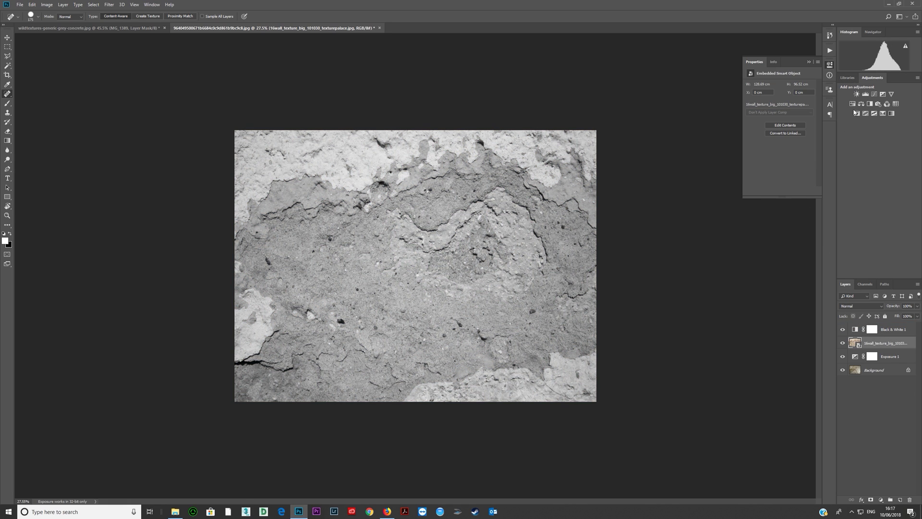
left_click(862, 308)
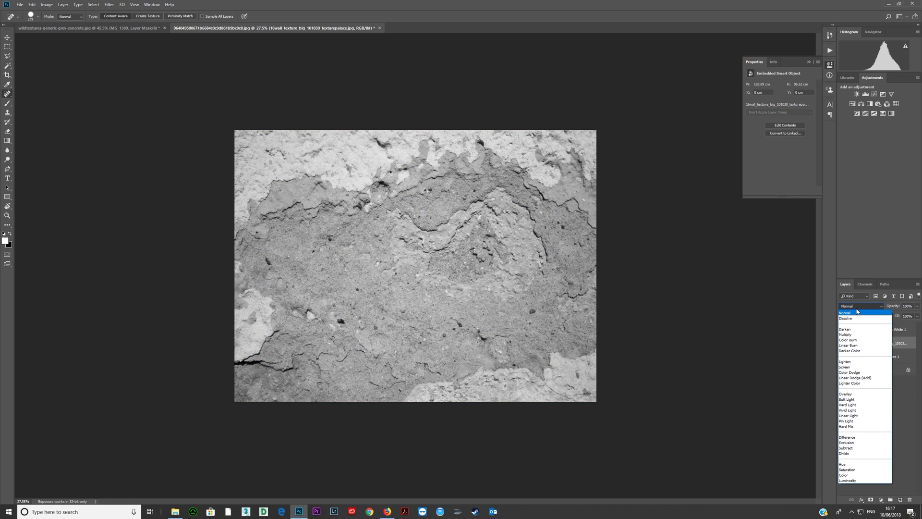
left_click(851, 334)
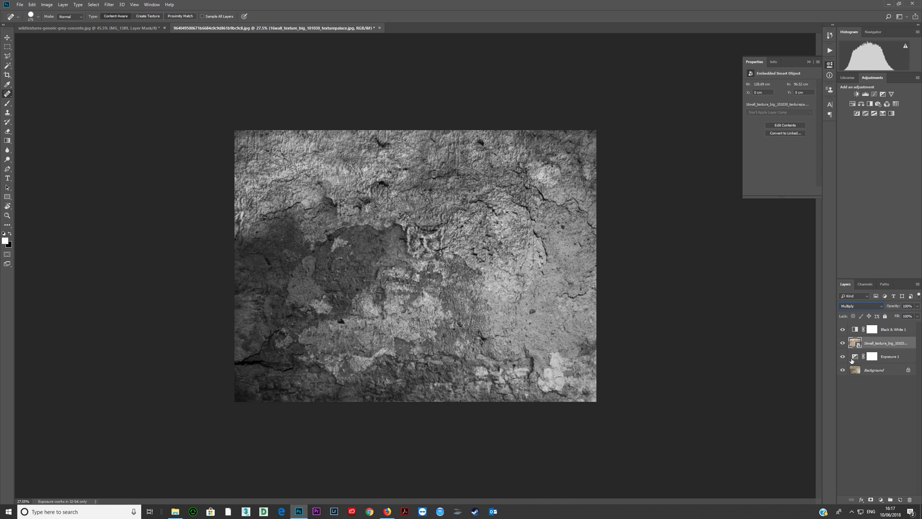
Step: Hide and show the placed wall texture layer repeatedly to compare the blend
left_click(843, 344)
left_click(843, 343)
left_click(843, 343)
left_click(843, 343)
Step: Add an Exposure adjustment clipped to the placed wall texture, with exposure about +1.44, offset about -0.017 and gamma correction about 0.25
left_click(882, 95)
left_click(882, 94)
key("ctrl+alt+g")
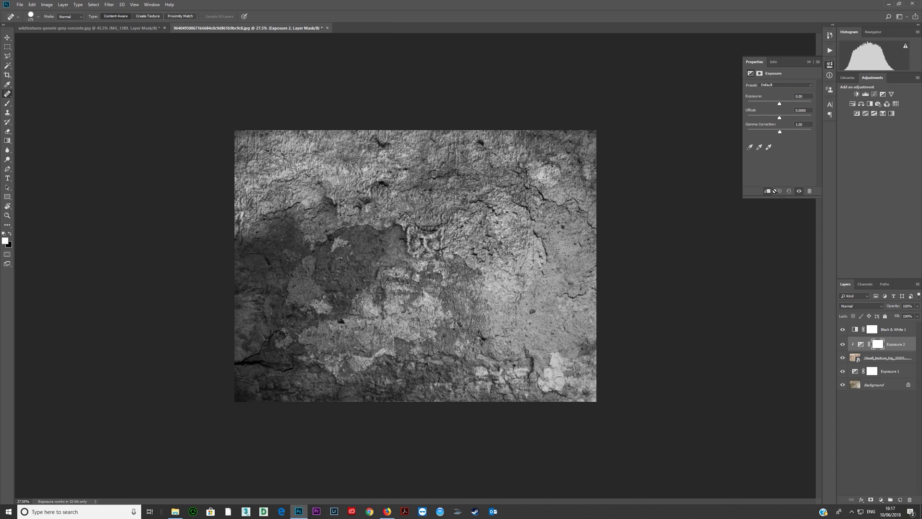
mouse_move(781, 106)
left_mouse_down()
mouse_move(773, 107)
mouse_move(783, 106)
mouse_move(787, 132)
mouse_move(801, 132)
mouse_move(778, 118)
mouse_move(786, 105)
left_mouse_up()
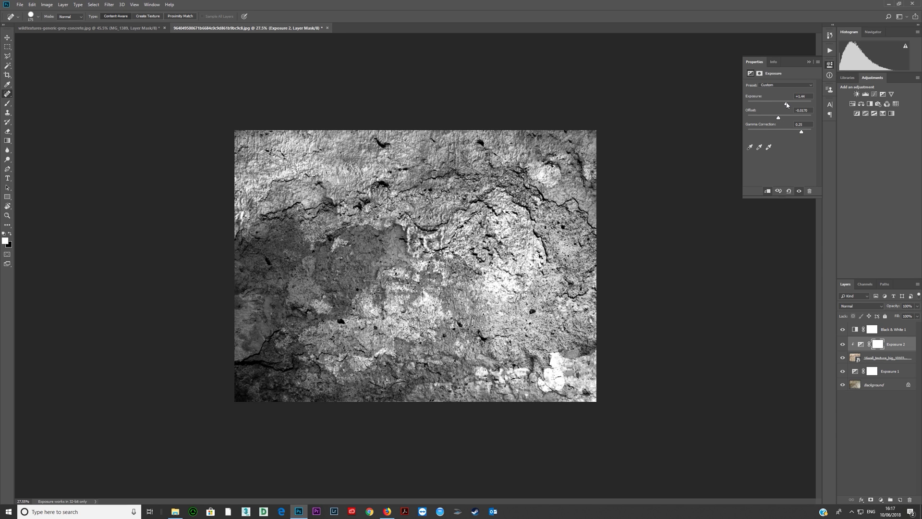
Step: Toggle the placed wall texture layer's visibility repeatedly to compare the map with and without the exposure-adjusted texture
left_click(843, 358)
left_click(843, 358)
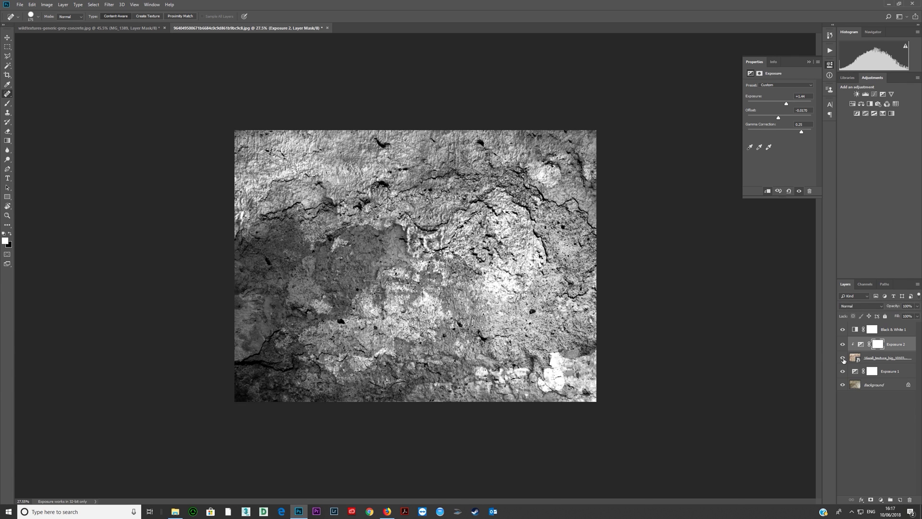
left_click(843, 358)
left_click(843, 358)
left_click(843, 358)
left_click(842, 359)
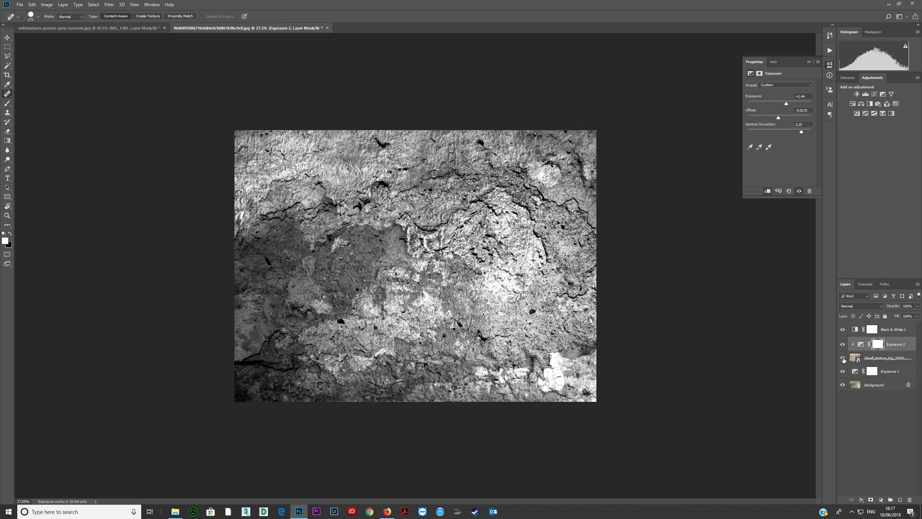
left_click(892, 331)
left_click(893, 345)
Step: Switch to Firefox and open the pxhere page of the orange weathered wall texture from the old plaster image results
left_click(387, 511)
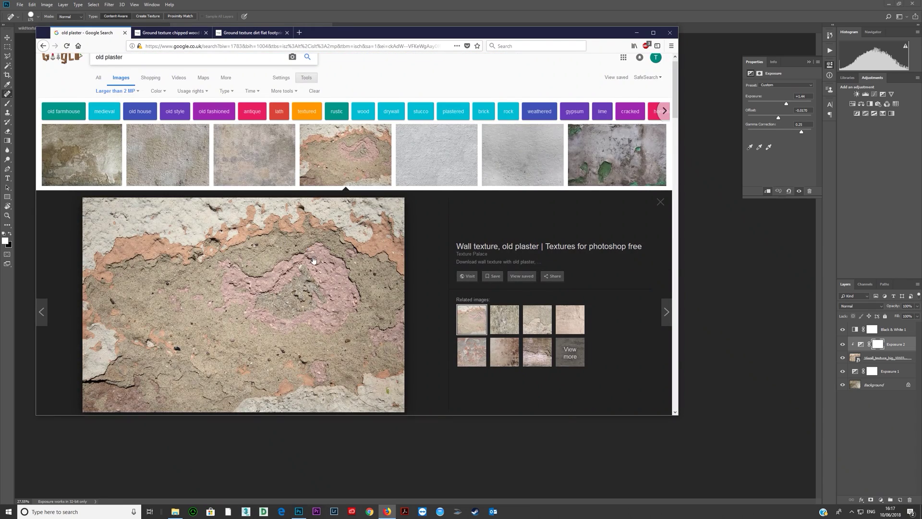
scroll(313, 259, "down", 10)
scroll(307, 277, "up", 3)
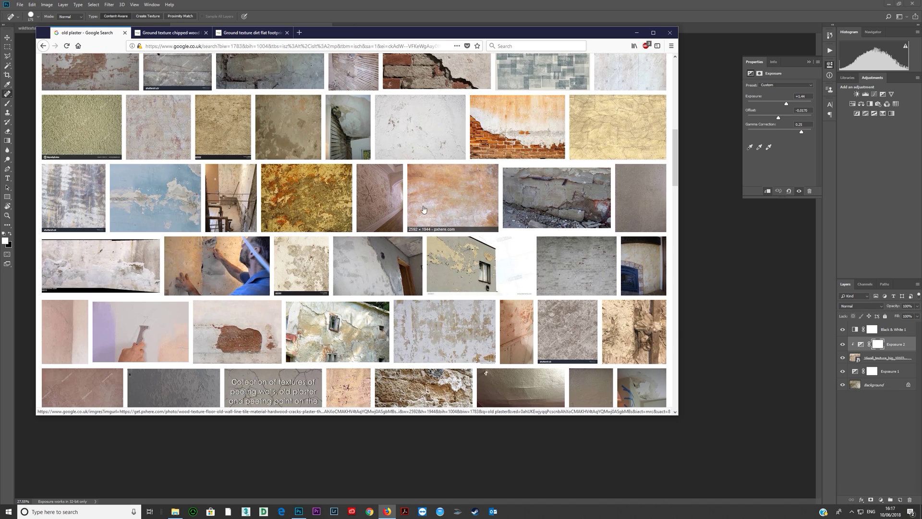
left_click(423, 209)
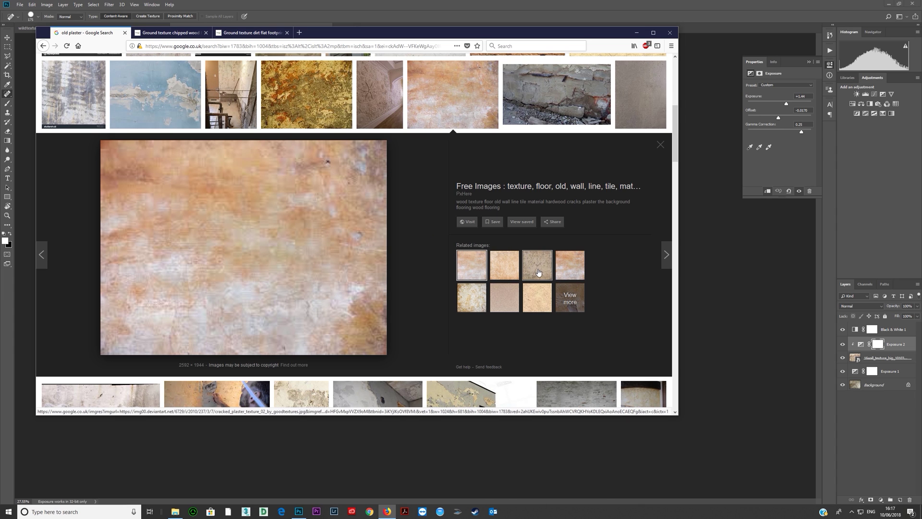
left_click(504, 267)
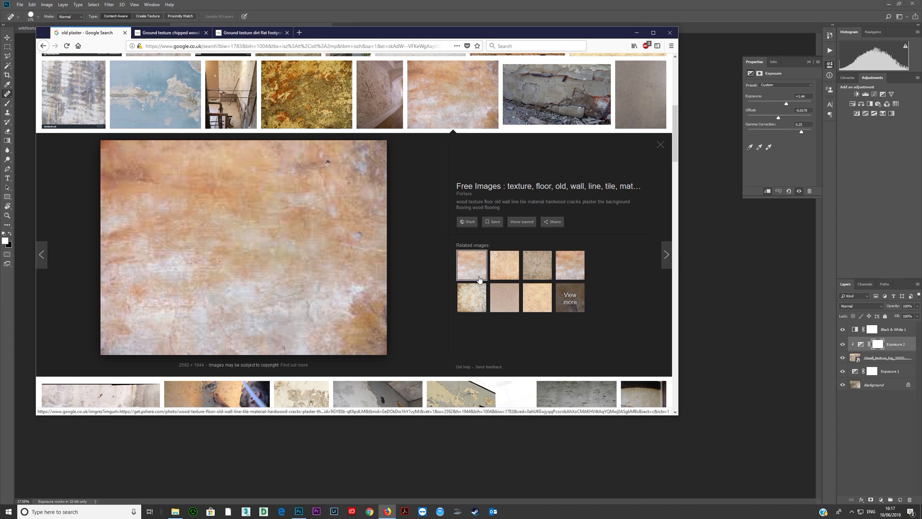
left_click(473, 255)
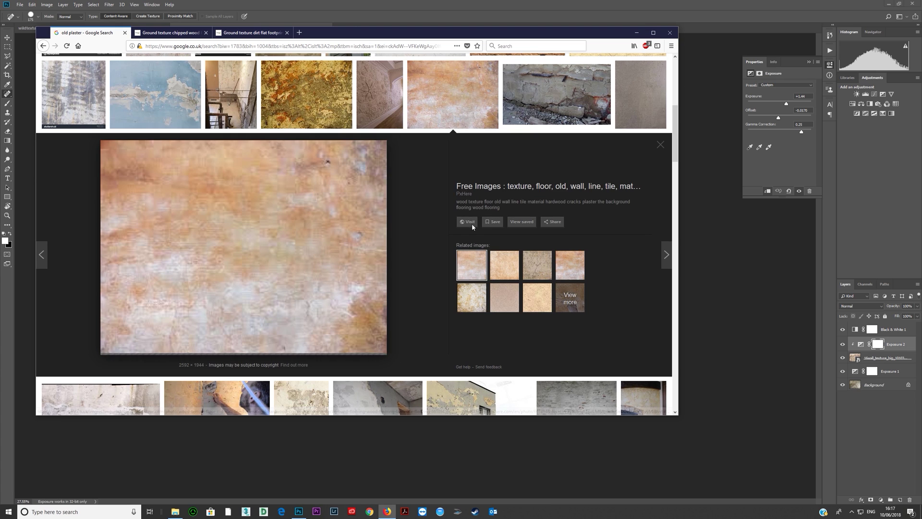
left_click(323, 155)
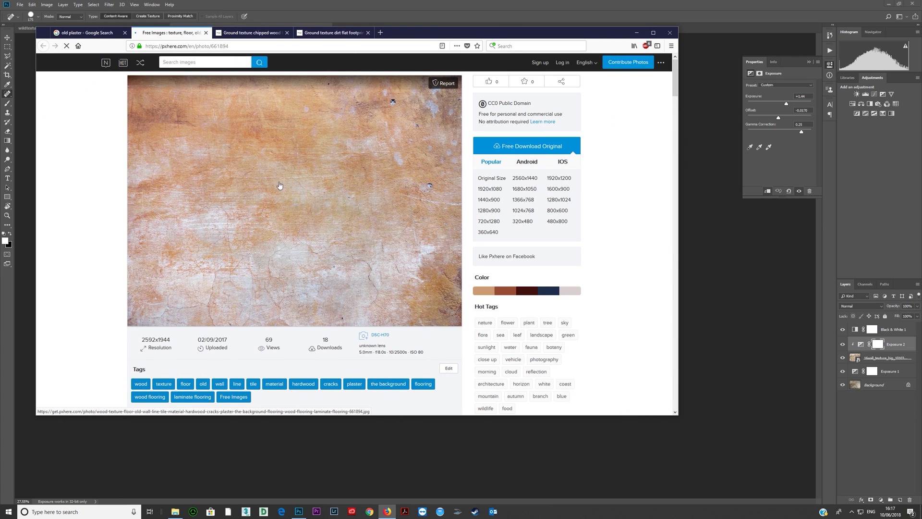
Step: Try to download the original orange wall texture, dismiss the login request, and close all tabs except the search results
left_click(507, 152)
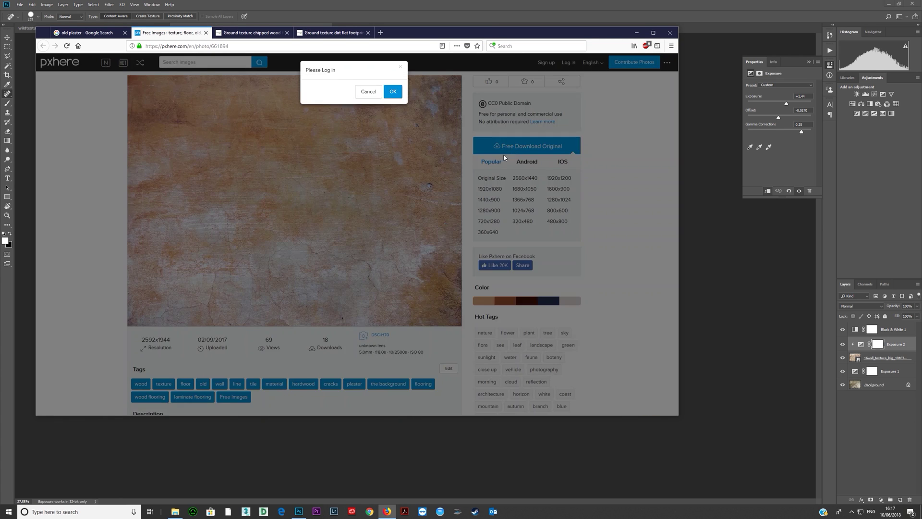
left_click(381, 96)
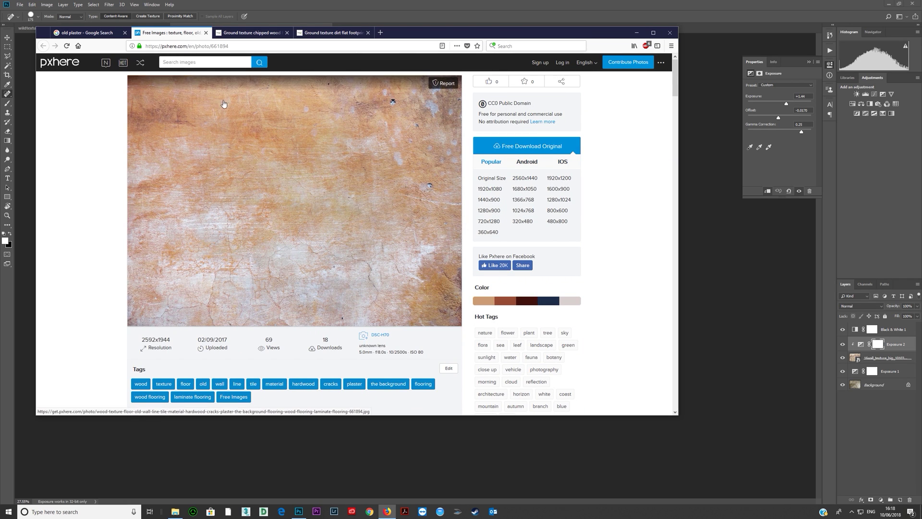
left_click(206, 33)
left_click(206, 33)
left_click(206, 33)
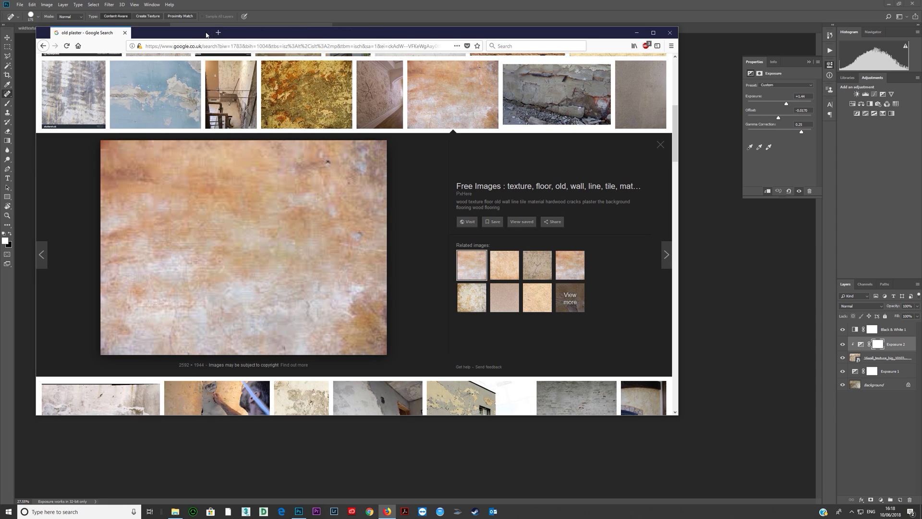
Step: Preview the tan background texture, then search Google Images for "old paper"
left_click(510, 271)
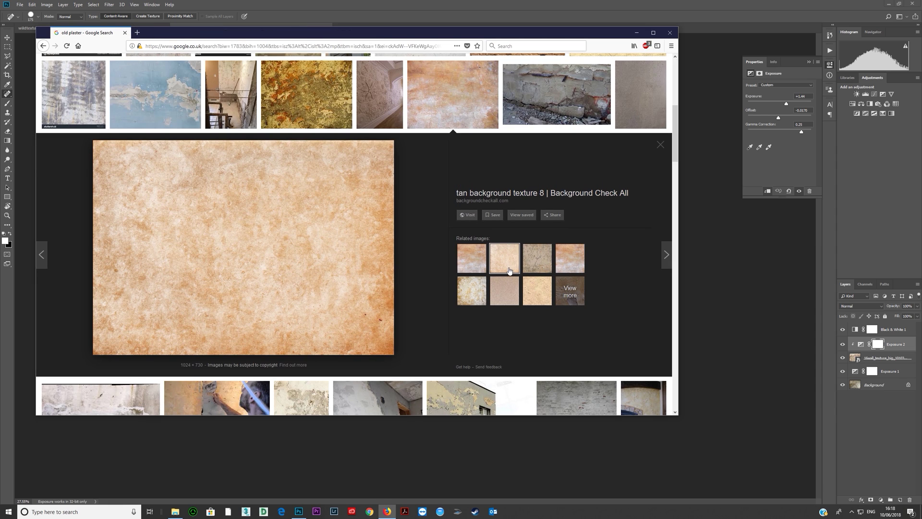
scroll(288, 223, "up", 4)
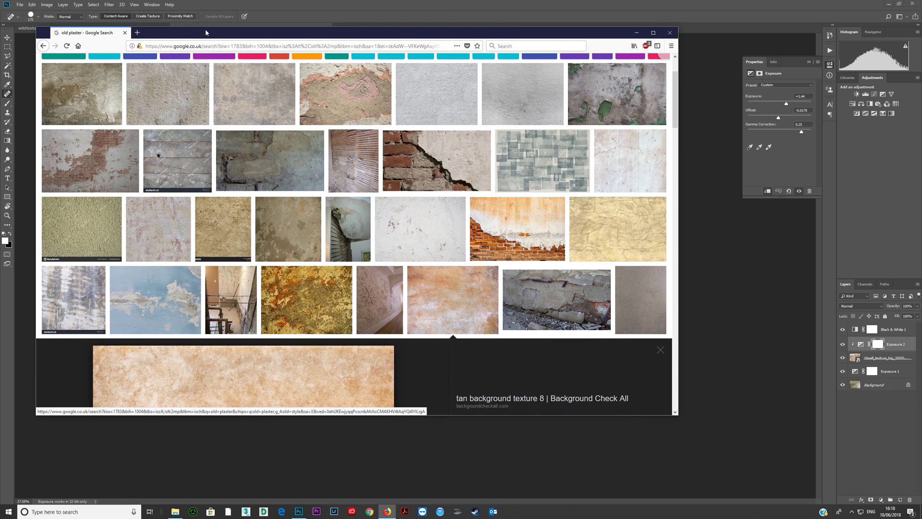
left_click(229, 45)
type("old paper")
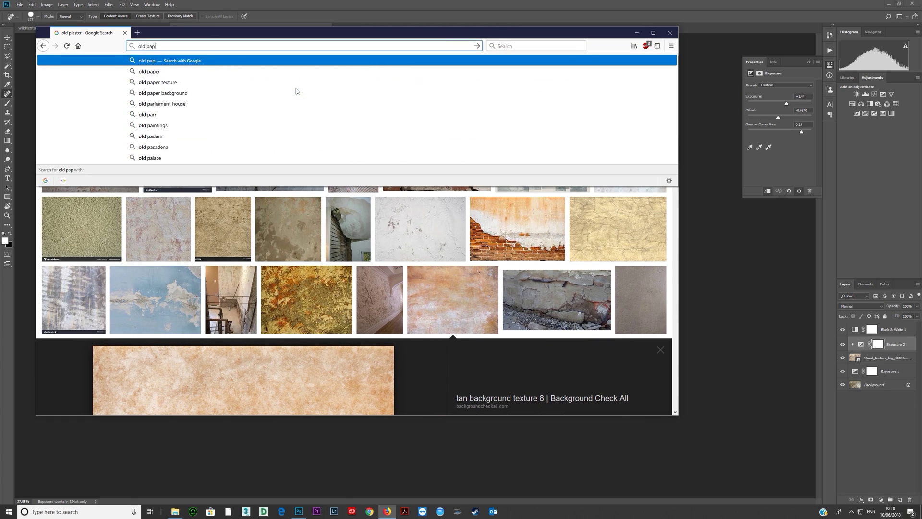
key("Return")
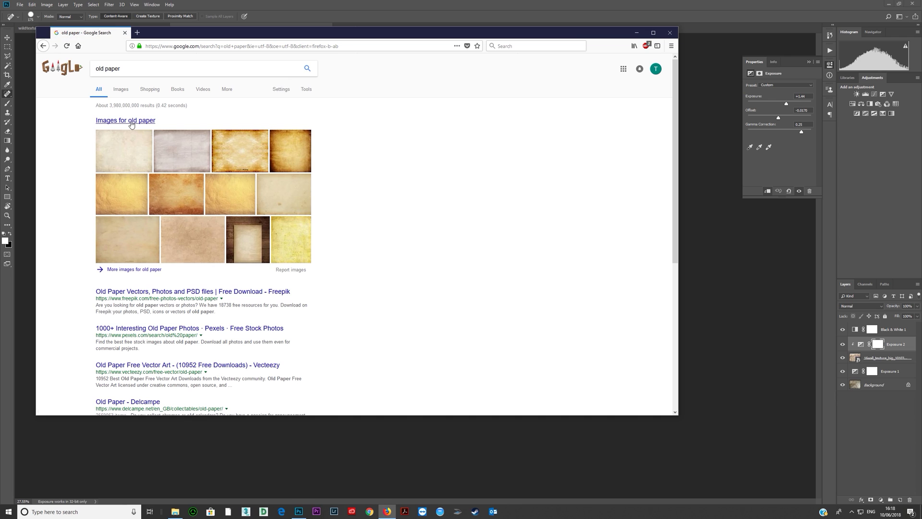
left_click(134, 121)
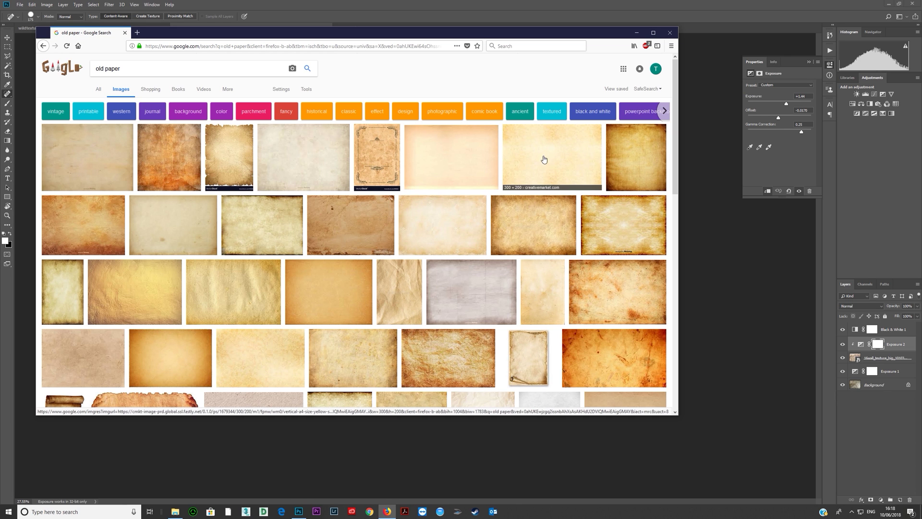
Step: Preview several old paper images in the results to compare their texture detail and resolution
left_click(436, 225)
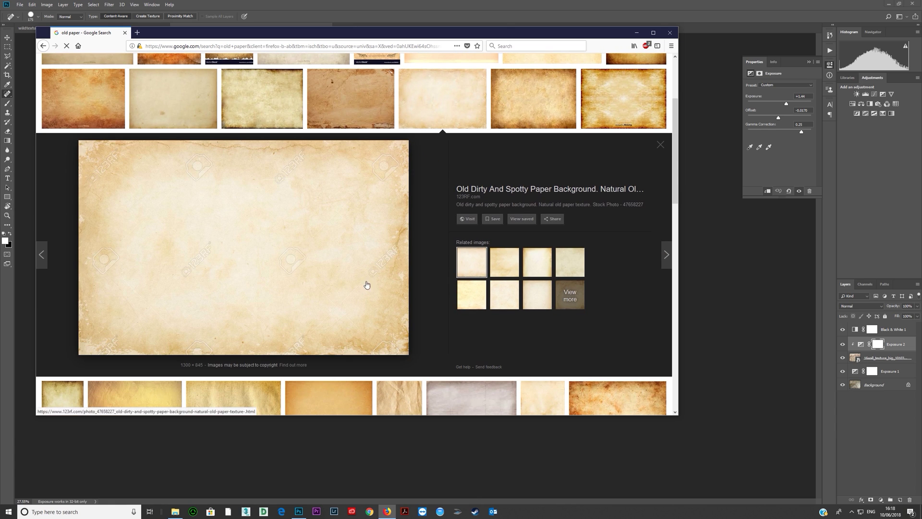
left_click(543, 89)
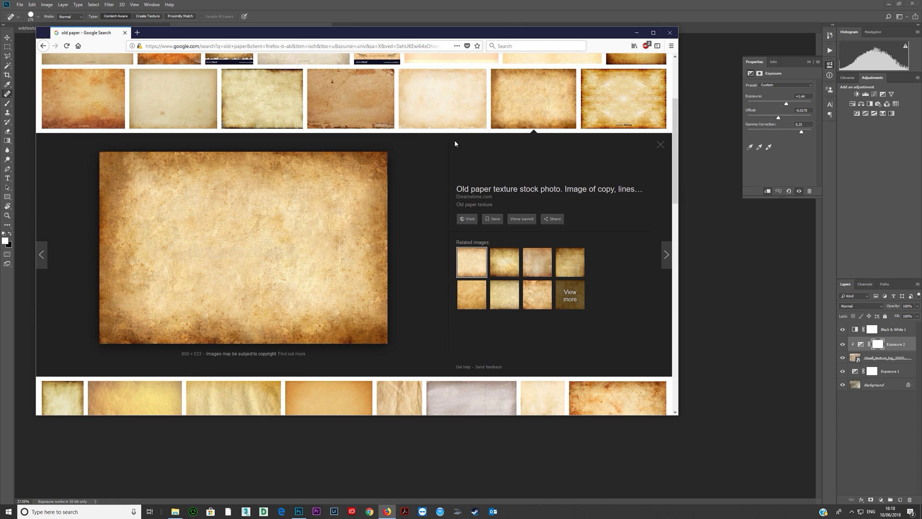
left_click(268, 113)
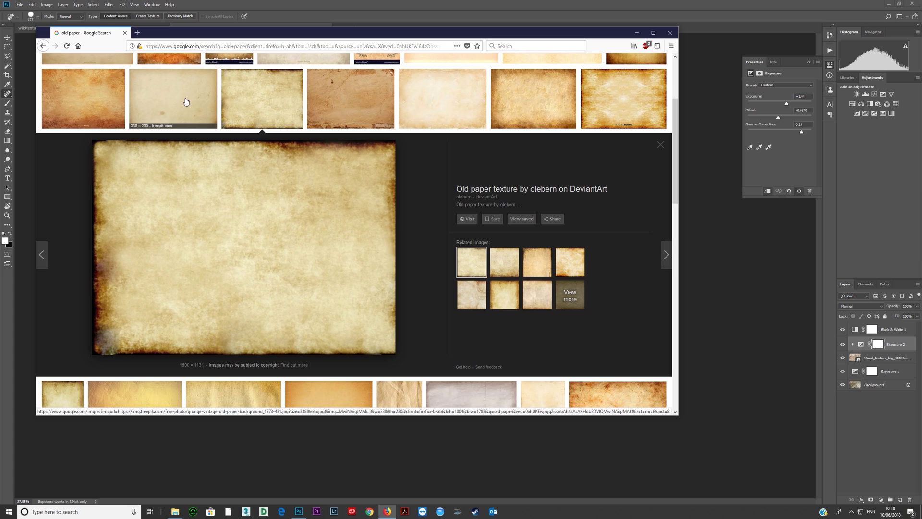
left_click(186, 103)
scroll(191, 138, "up", 3)
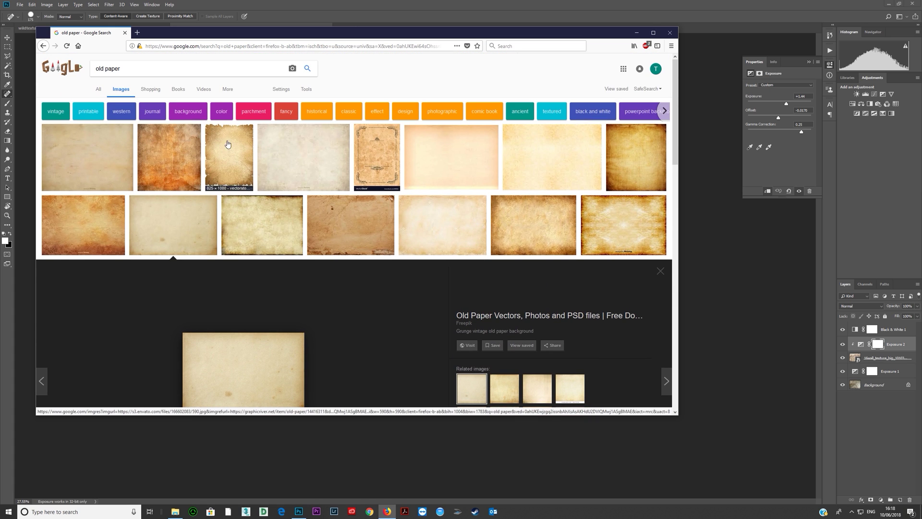
left_click(547, 154)
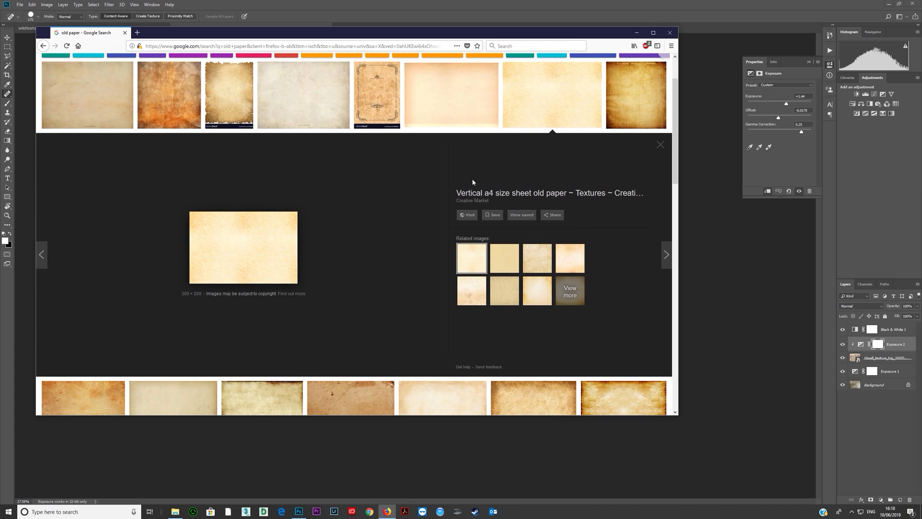
scroll(261, 155, "down", 5)
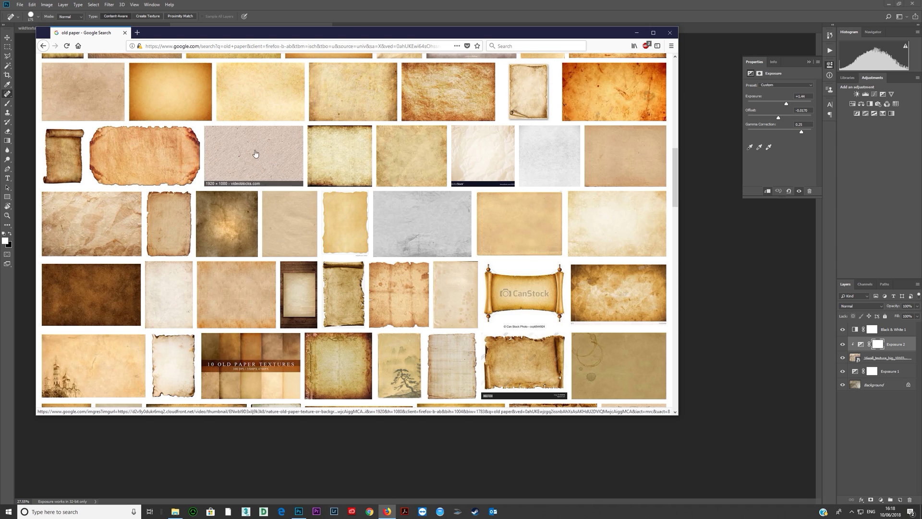
left_click(261, 155)
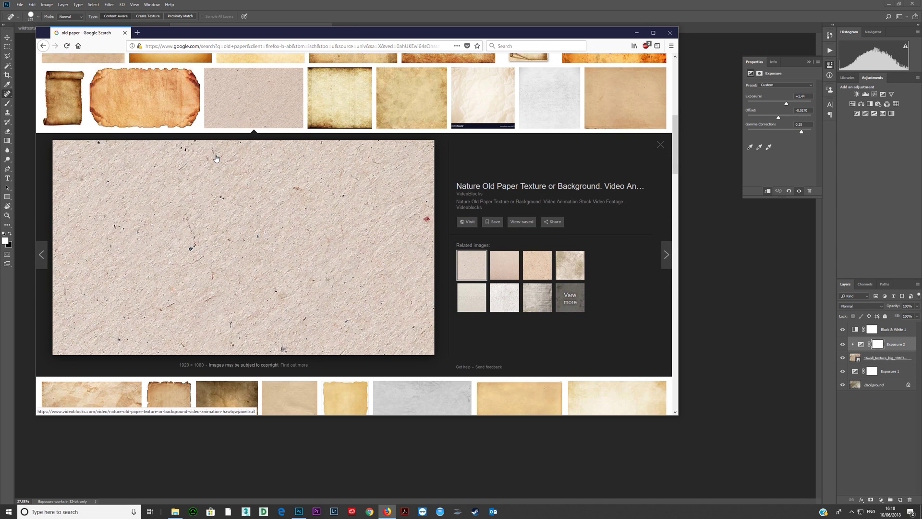
Step: Save the Very Old Paper Texture image with ragged edges to the maps folder and open it in Photoshop CC 2018
left_click(148, 107)
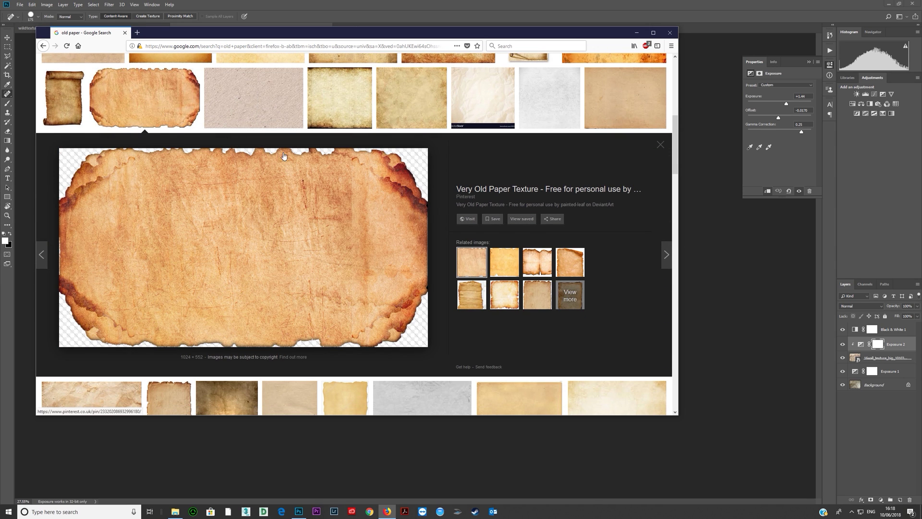
left_click_drag(398, 170, 455, 313)
right_click(456, 313)
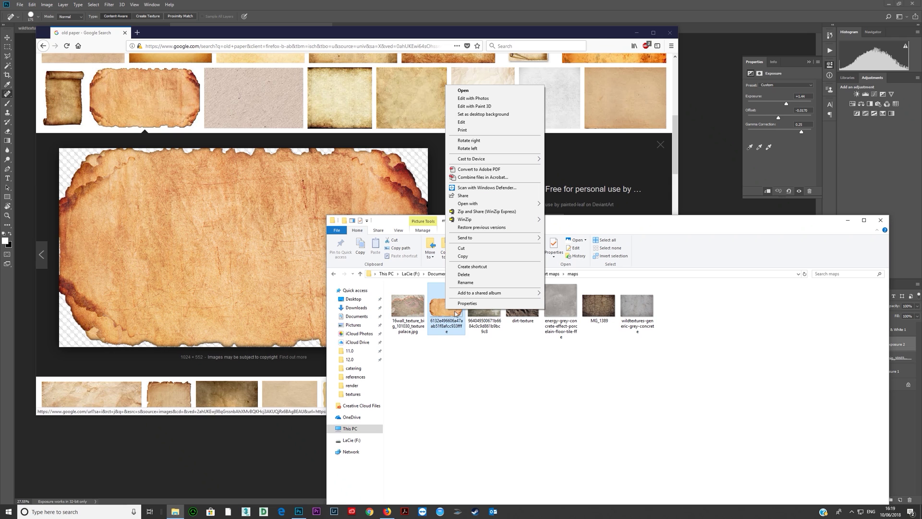
mouse_move(471, 205)
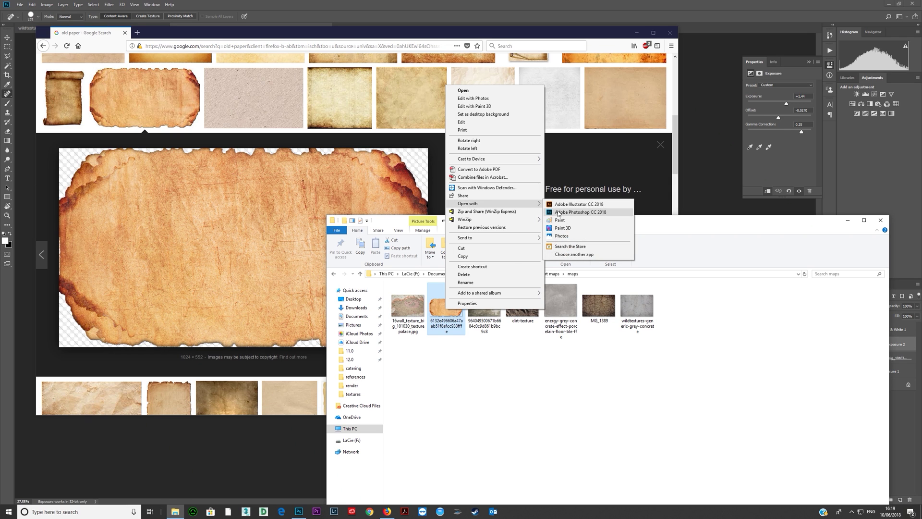
left_click(559, 213)
Step: Enlarge the old paper layer with Free Transform beyond the canvas so its ragged edges and transparent corners are cropped out
scroll(359, 204, "up", 2)
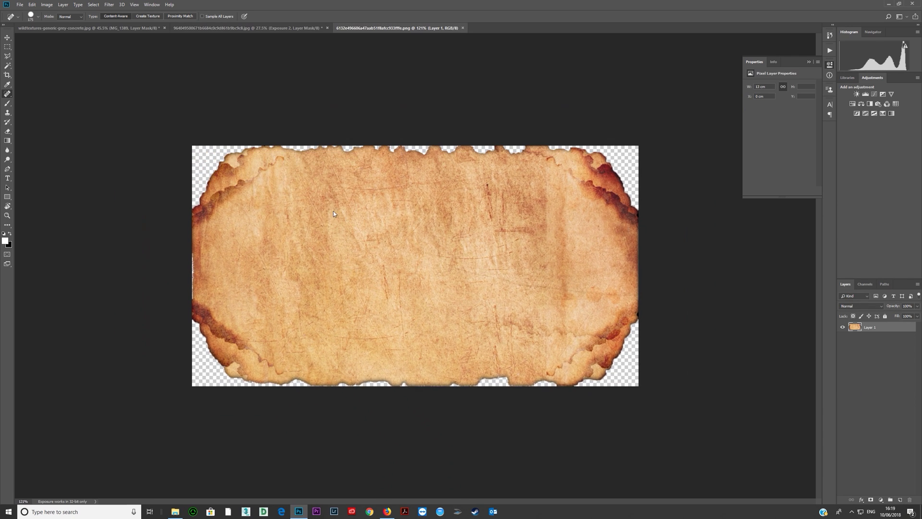
scroll(353, 240, "up", 2)
key("ctrl+t")
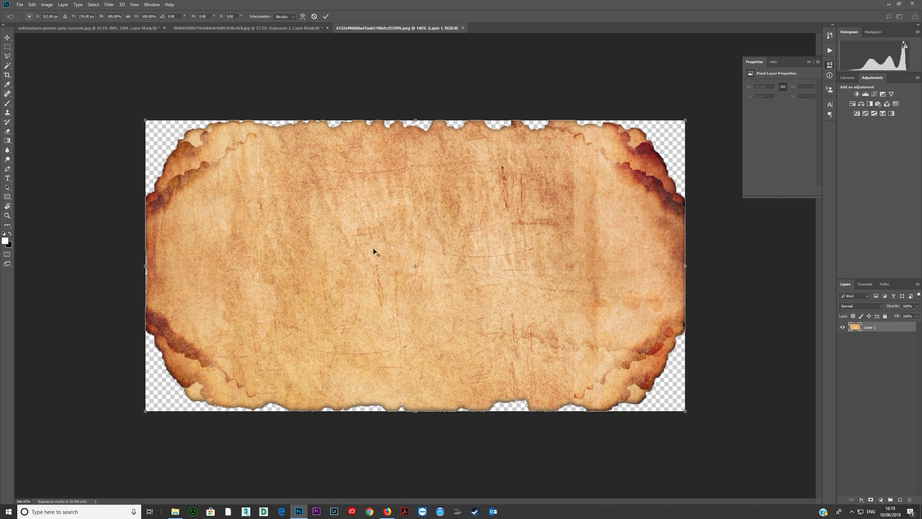
scroll(375, 251, "down", 4)
left_click_drag(231, 166, 182, 126)
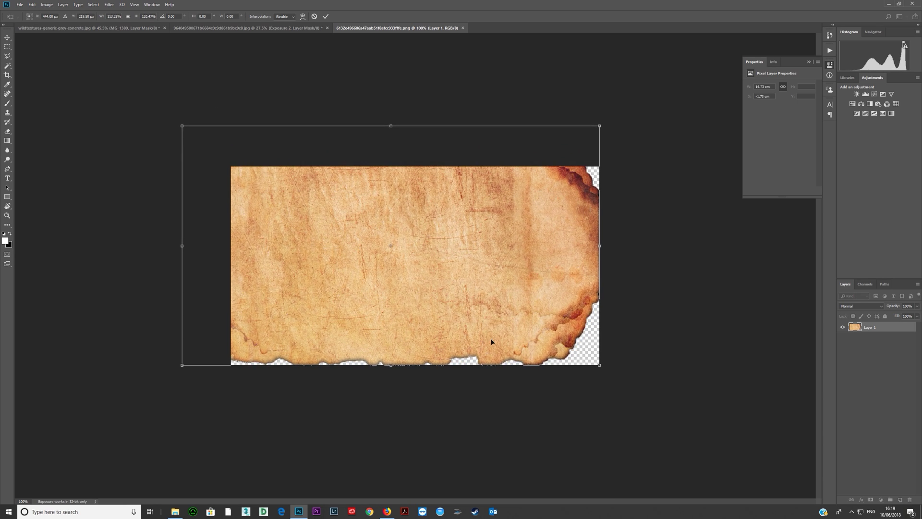
left_click_drag(599, 365, 660, 417)
key("Return")
key("j")
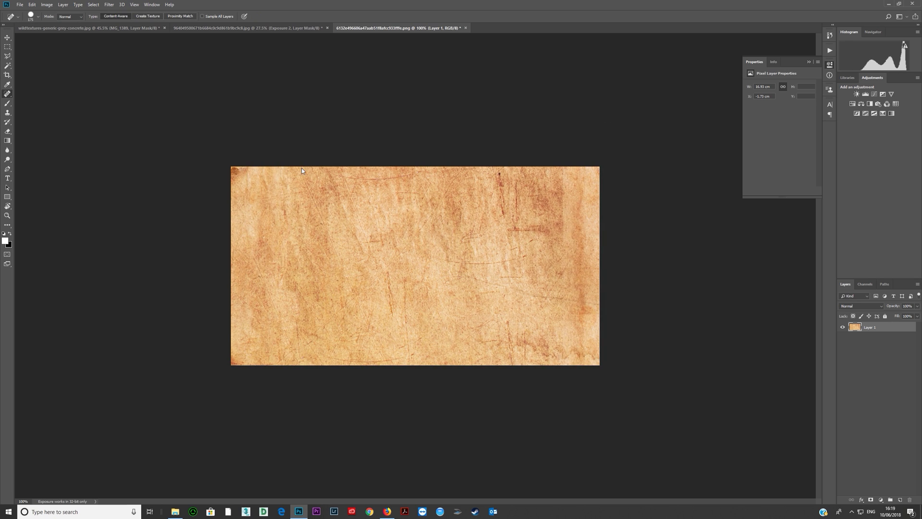
Step: Add a Black & White adjustment and a Levels adjustment with input levels 64, 0.46 and 193 above the paper layer
left_click(870, 105)
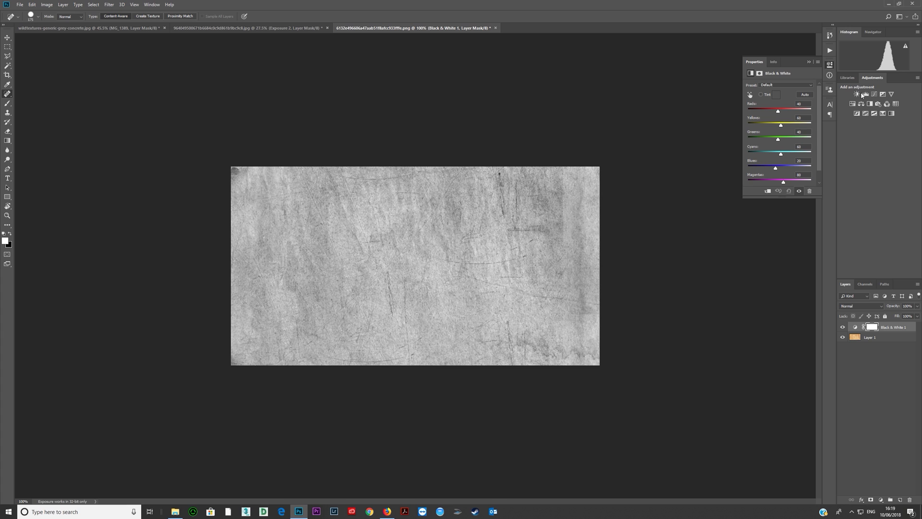
left_click(865, 94)
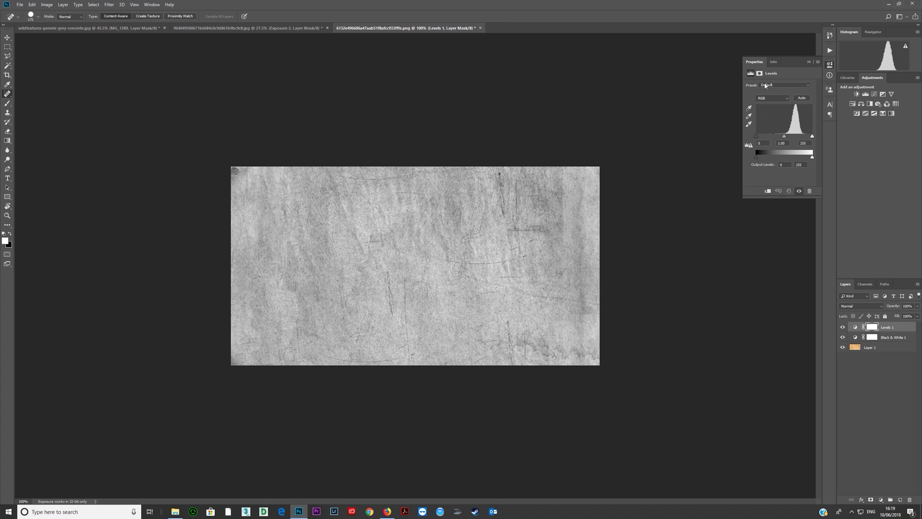
left_click_drag(785, 139, 802, 138)
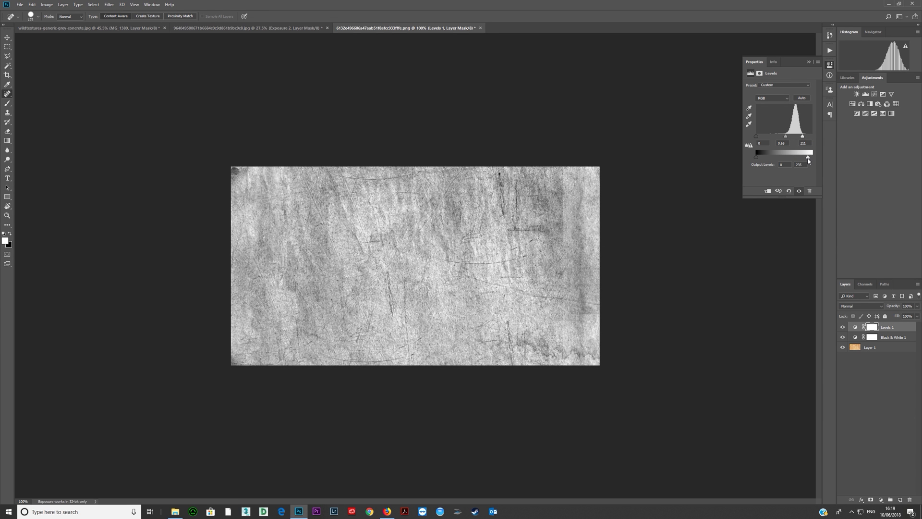
left_click_drag(761, 160, 800, 139)
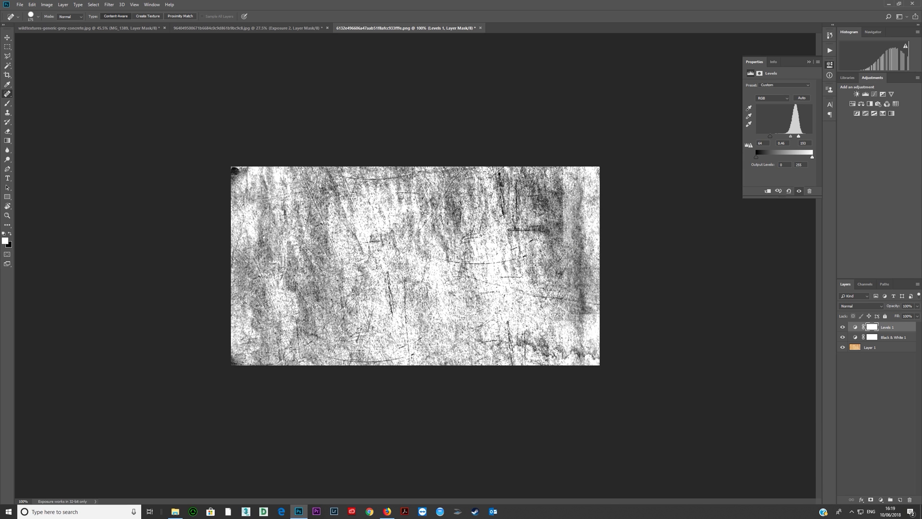
key("v")
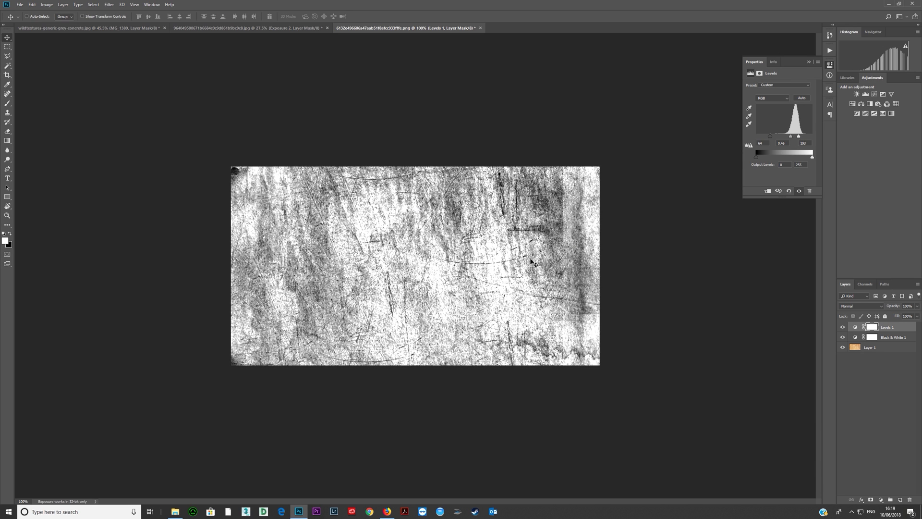
Step: Copy the old paper layer into the plaster document beneath the Black & White adjustment and scale it with Free Transform to cover the canvas
left_click(872, 348)
left_click_drag(342, 225, 275, 152)
key("ctrl+t")
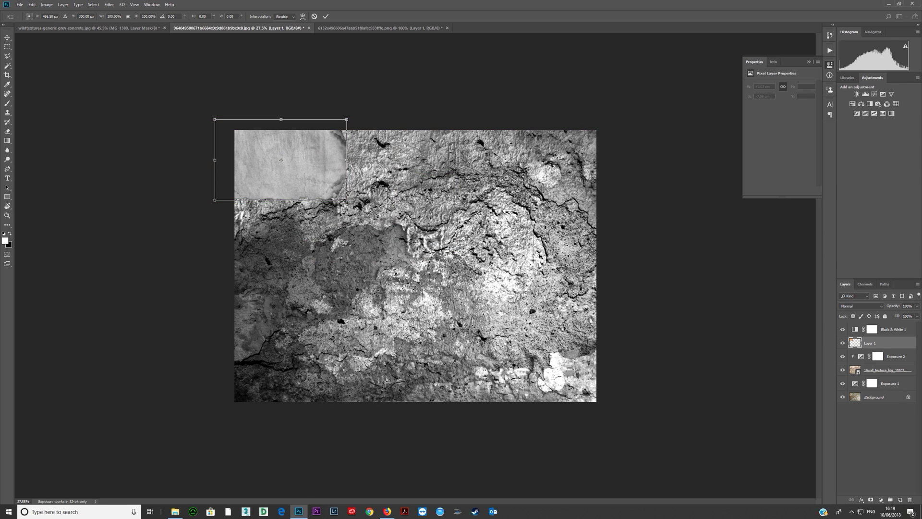
left_click_drag(347, 200, 647, 498)
left_click_drag(503, 308, 468, 309)
key("Return")
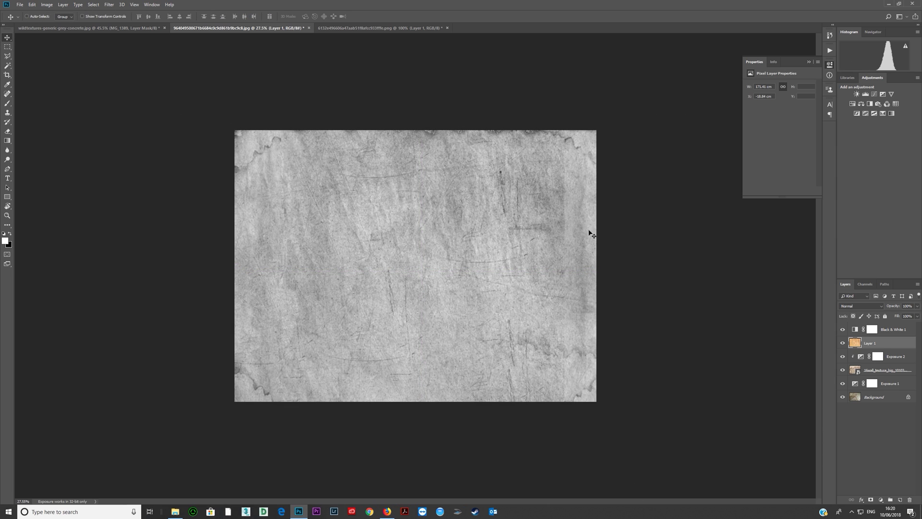
Step: Add a Curves adjustment clipped to the paper layer and raise its upper midtones to brighten the paper
left_click(874, 94)
key("ctrl+alt+g")
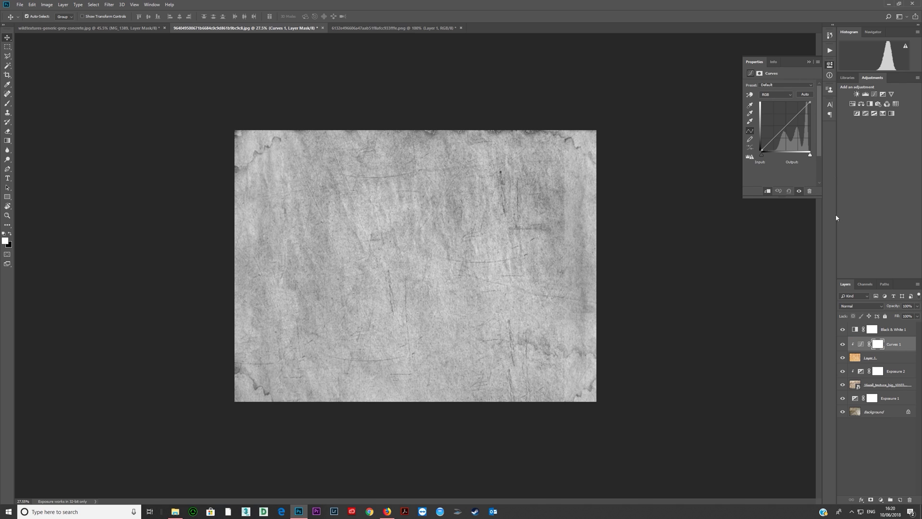
left_click_drag(784, 127, 791, 114)
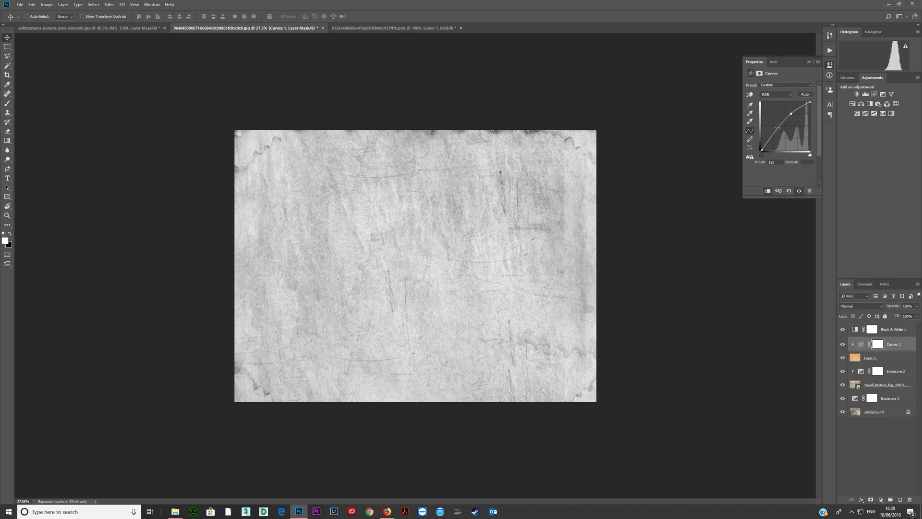
left_click_drag(791, 116, 792, 109)
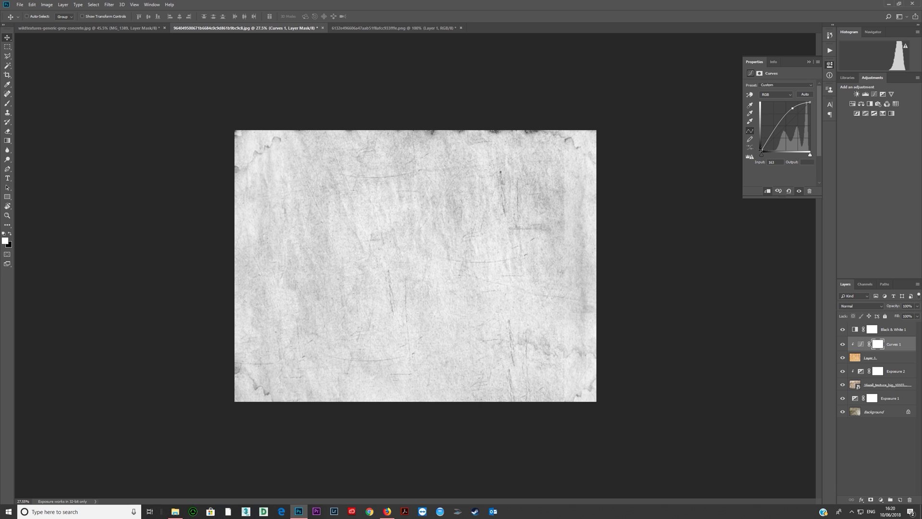
Step: Lower the shadows and steepen the clipped curve into a near-vertical slope so the paper turns into hard-edged grey-and-white grunge
left_click_drag(779, 123, 781, 143)
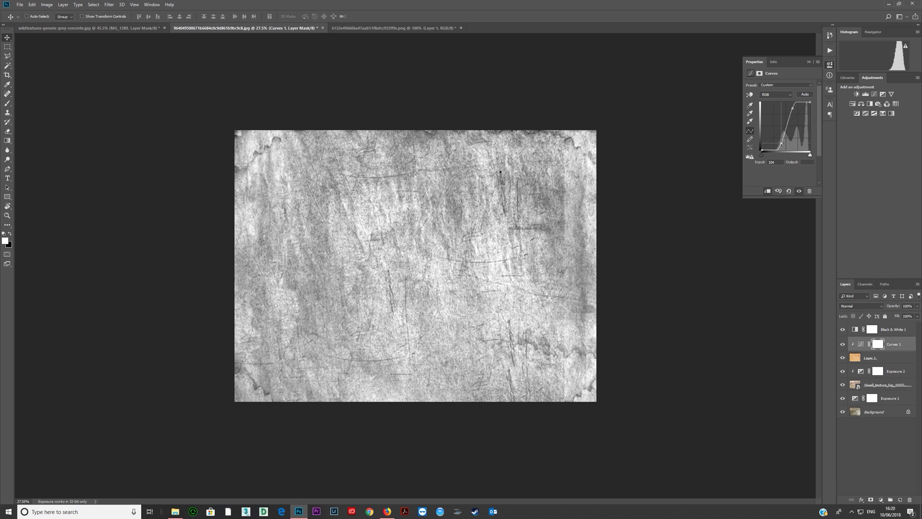
left_click(793, 109)
left_click_drag(794, 109, 793, 109)
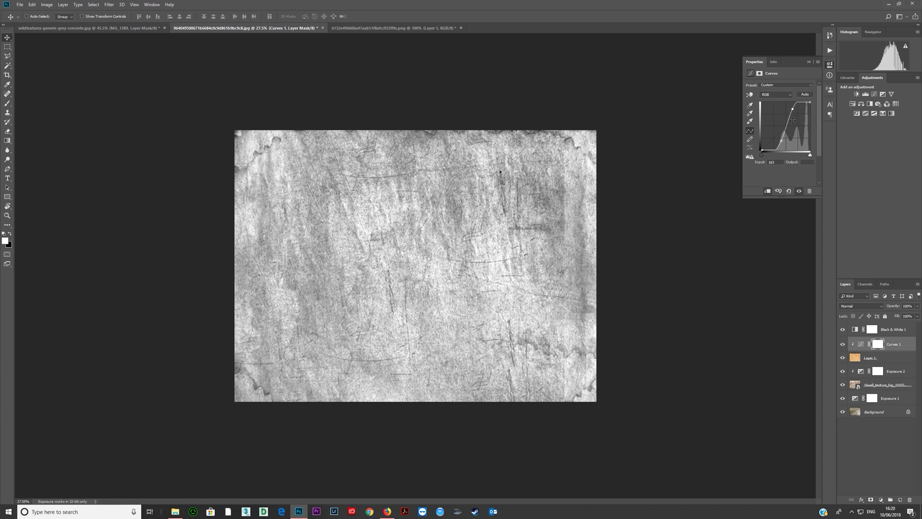
left_click(783, 142)
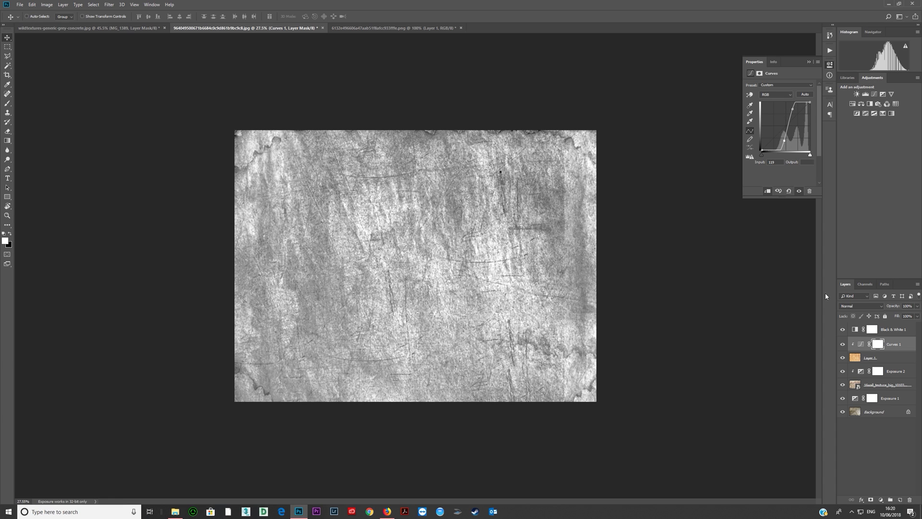
left_click_drag(785, 140, 783, 108)
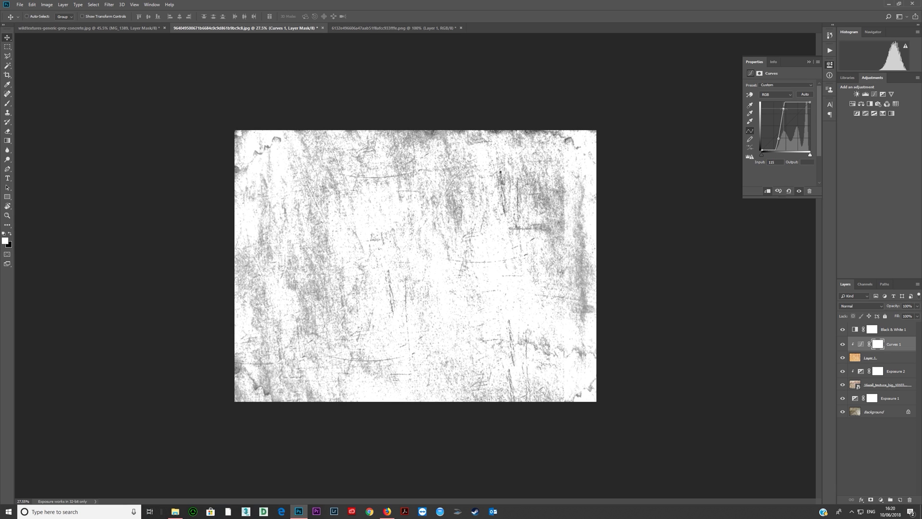
left_click_drag(780, 138, 781, 139)
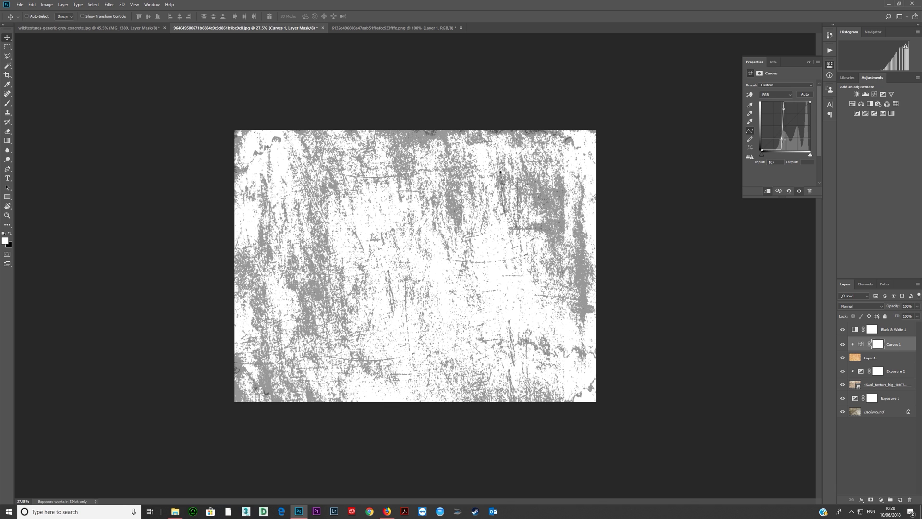
Step: Try blend modes from Multiply through the Lighten group on the paper layer, and set it to Overlay
left_click(857, 358)
left_click(859, 306)
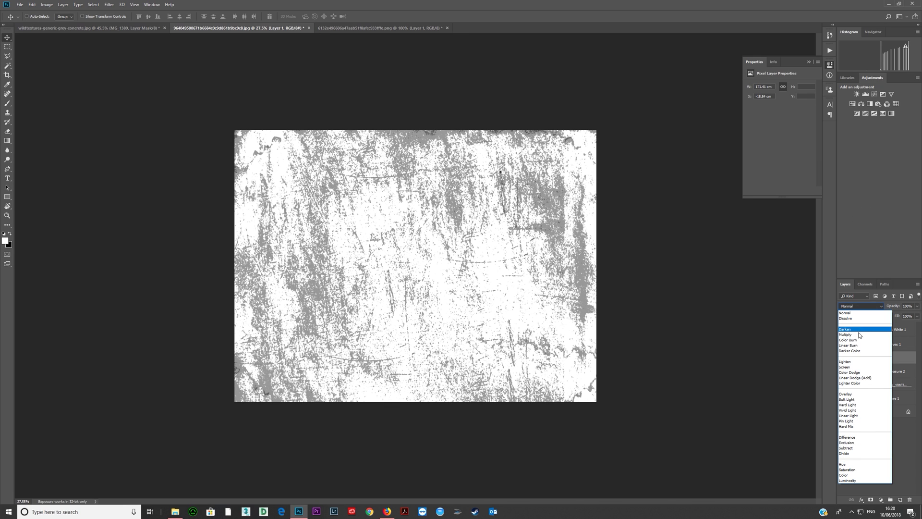
left_click(855, 331)
key("Down")
key("Down")
key("Down")
key("Down")
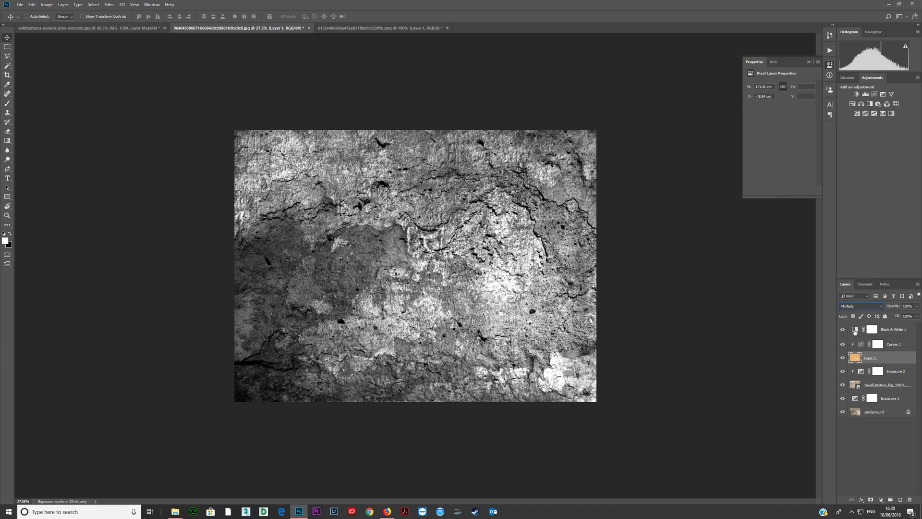
key("Down")
key("Down")
key("Down")
key("Down")
key("Down")
key("Down")
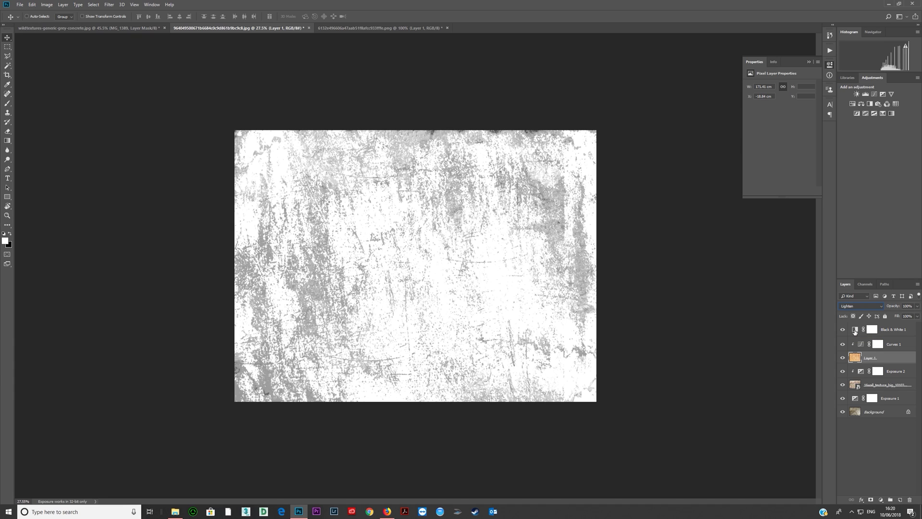
key("Down")
key("Up")
key("Down")
key("Down")
key("Up")
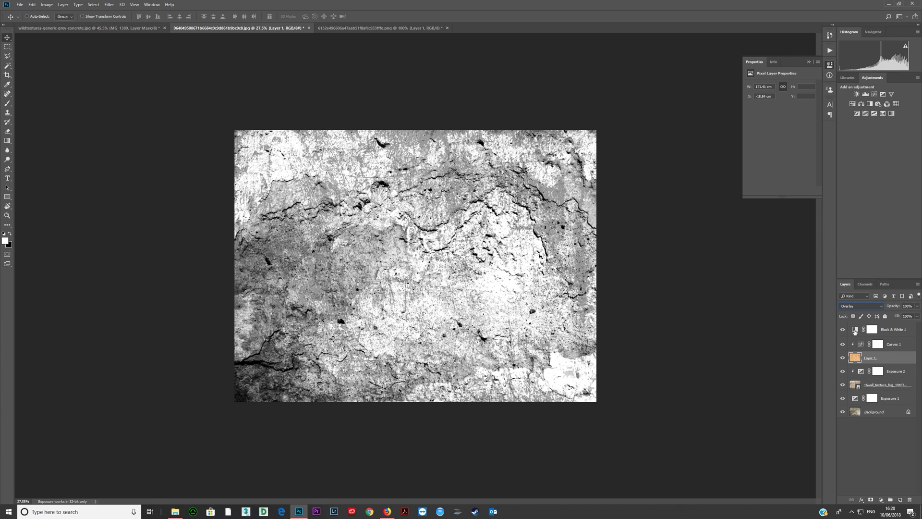
Step: Preview the remaining blend modes on the paper layer, including Subtract, Color, Divide and Linear Dodge (Add), and return it to Overlay
key("Down")
key("Down")
key("Down")
key("Down")
key("Down")
key("Down")
key("Down")
key("Down")
key("Down")
key("Down")
key("Down")
key("Down")
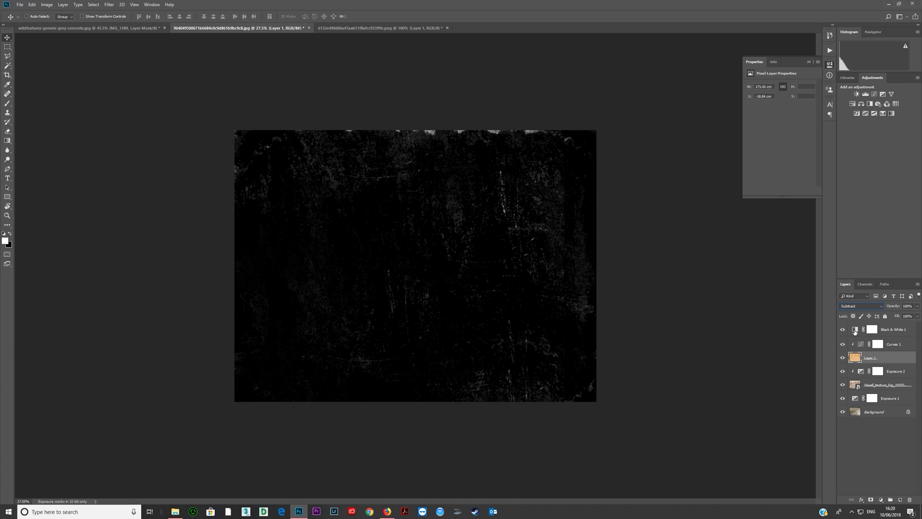
key("Down")
key("Down")
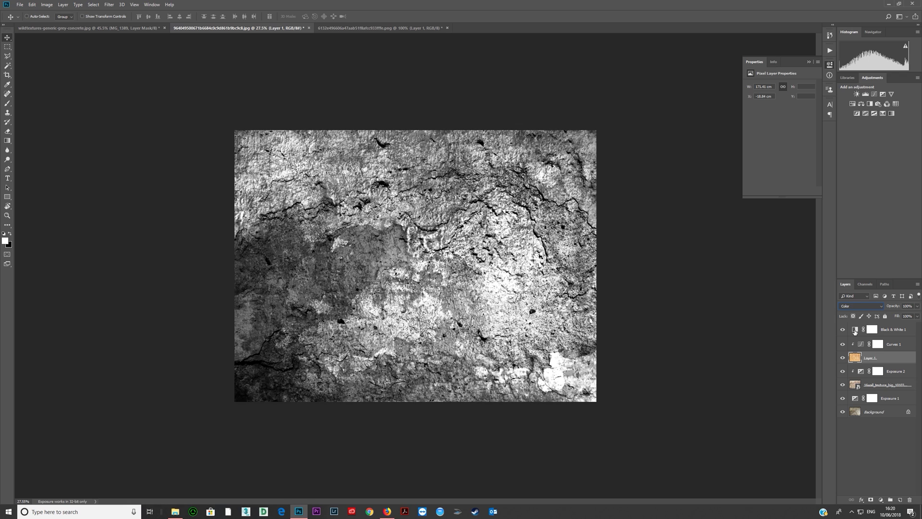
key("Up")
key("Up")
key("Up")
key("Up")
key("Up")
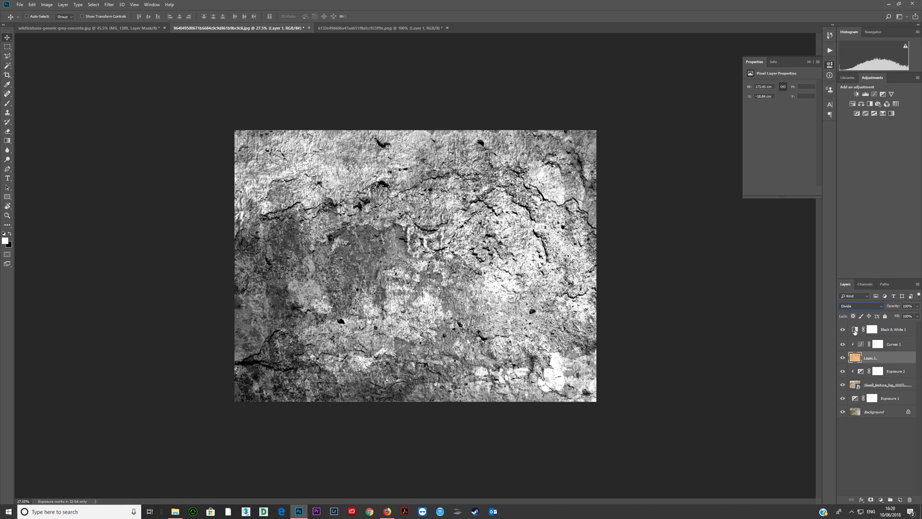
key("shift+alt+w")
left_click(859, 306)
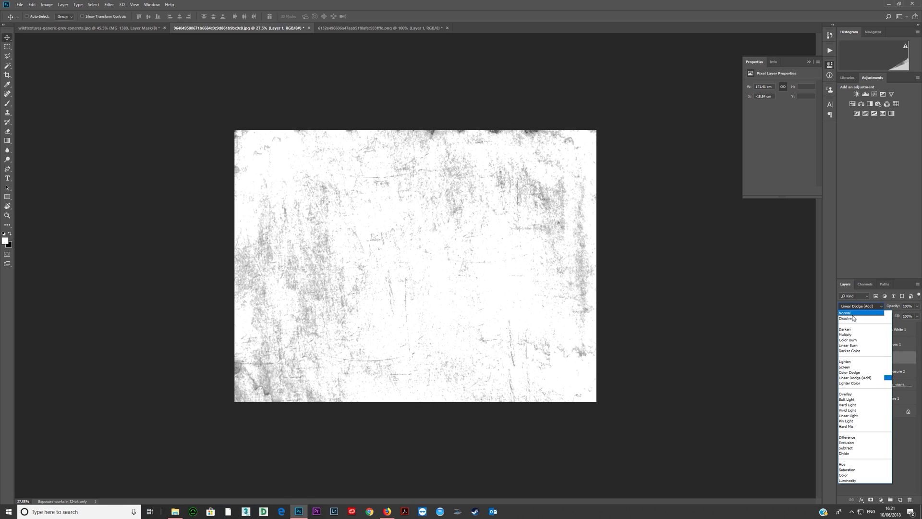
left_click(850, 393)
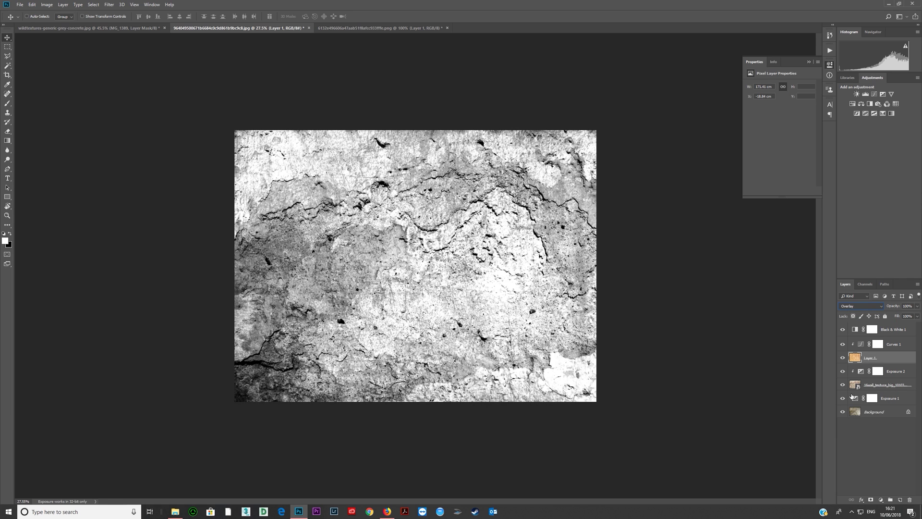
Step: Compare Soft Light, Hard Light and Linear Light on the paper layer with Overlay, and keep Overlay
key("Down")
key("Down")
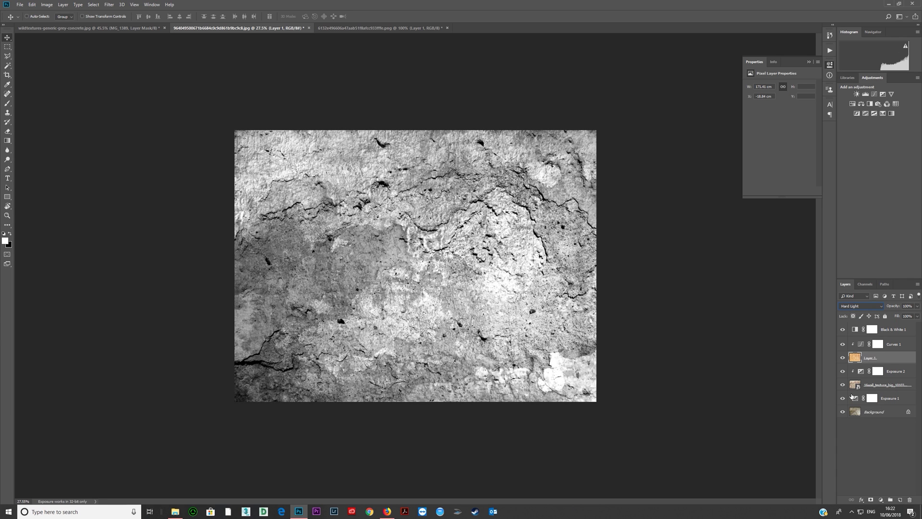
key("Down")
key("Down")
key("Down")
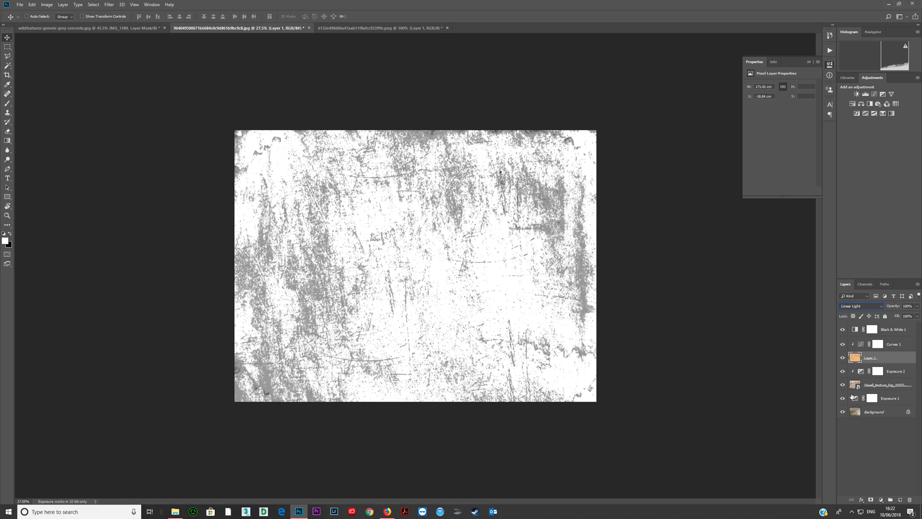
key("Up")
key("Up")
key("Up")
key("Up")
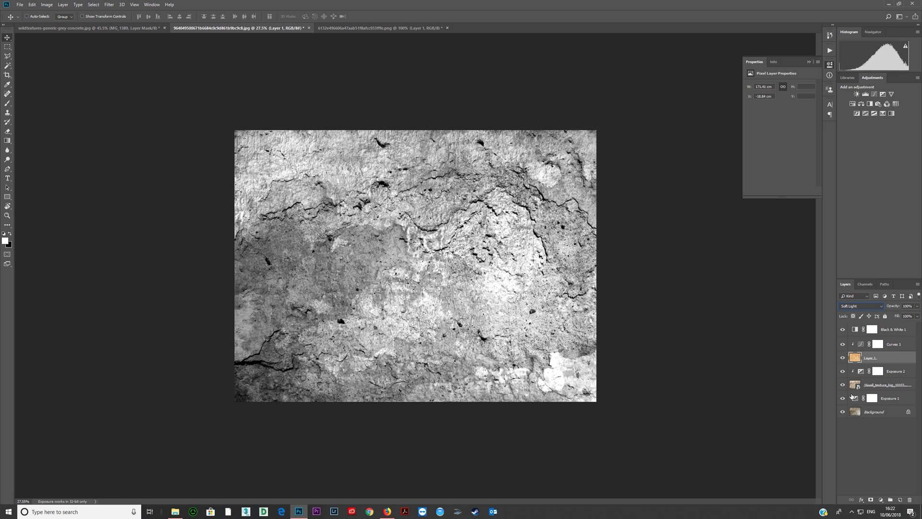
key("Up")
key("Down")
key("Up")
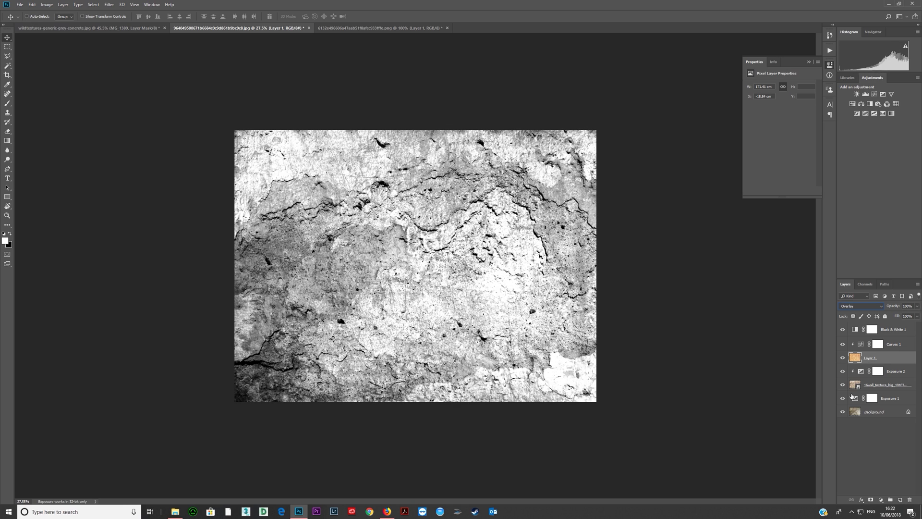
Step: Toggle the paper layer's visibility off and on and inspect its effect on the plaster texture up close
left_click(842, 358)
left_click(842, 359)
scroll(463, 301, "down", 1)
scroll(462, 301, "up", 3)
scroll(464, 301, "down", 2)
scroll(451, 309, "up", 1)
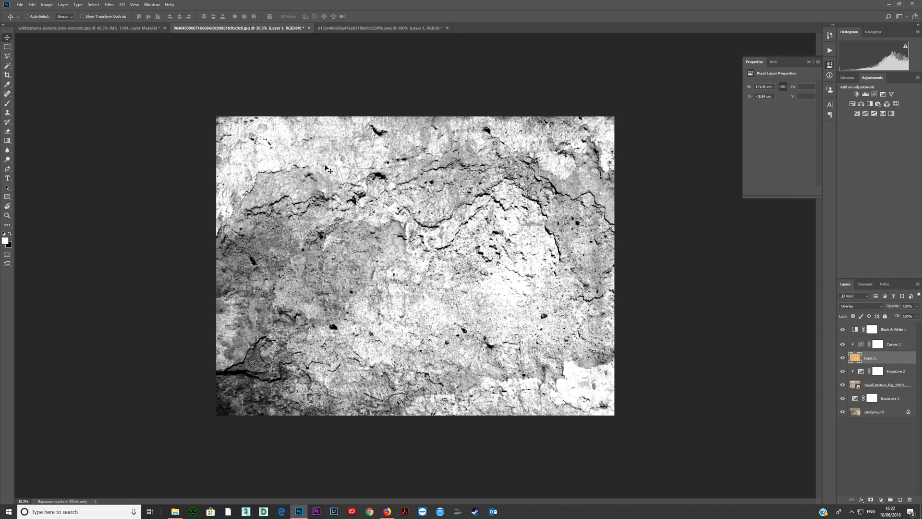
Step: Stamp all visible layers into a new merged layer above the Black & White adjustment
left_click(855, 330)
left_click(857, 360)
left_click(856, 330)
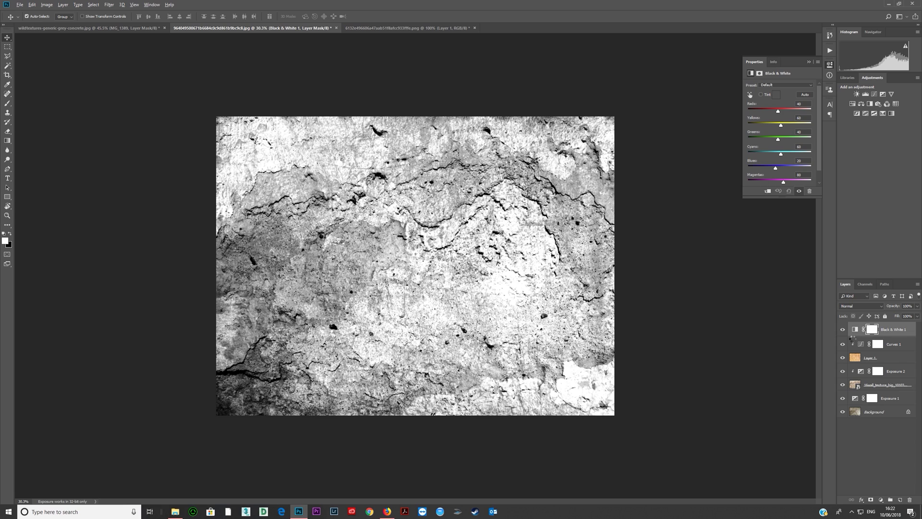
key("ctrl+shift+alt+e")
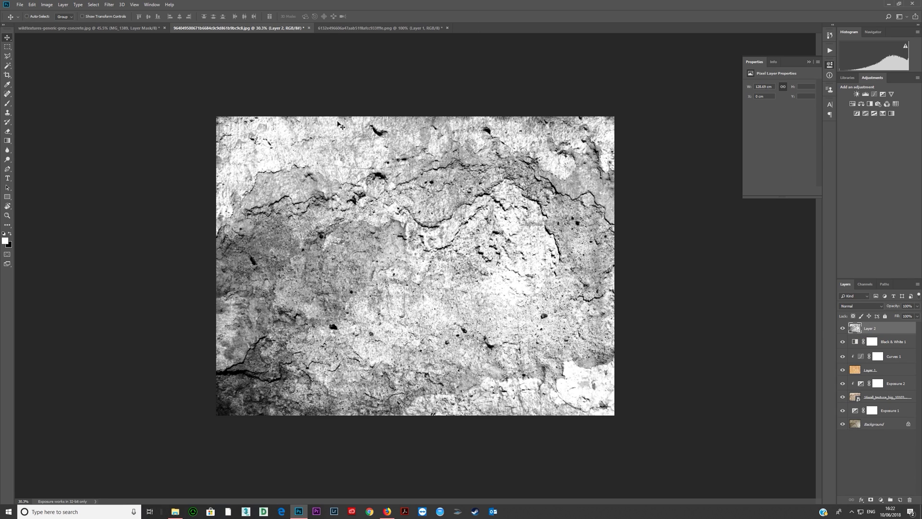
Step: Apply a horizontal Offset with Wrap Around to the merged layer, bringing the edge seam close to the middle of the canvas
left_click(110, 4)
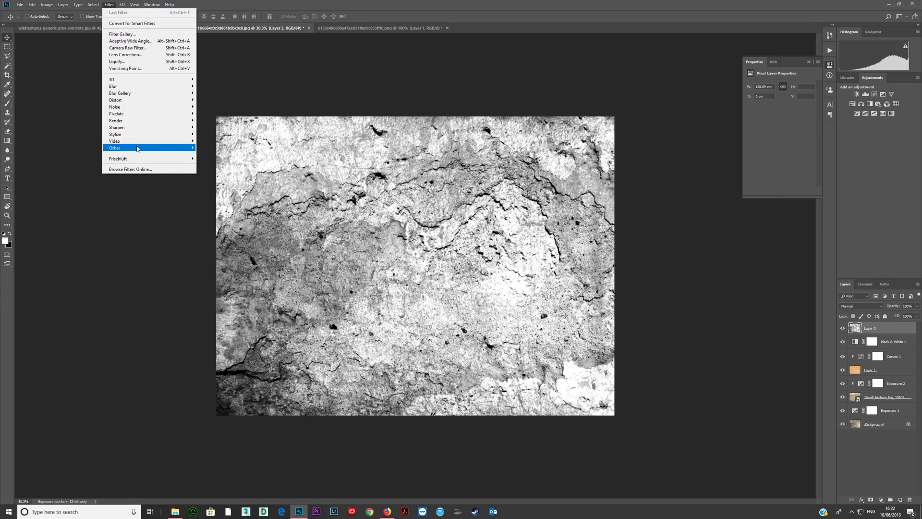
mouse_move(123, 149)
left_click(209, 181)
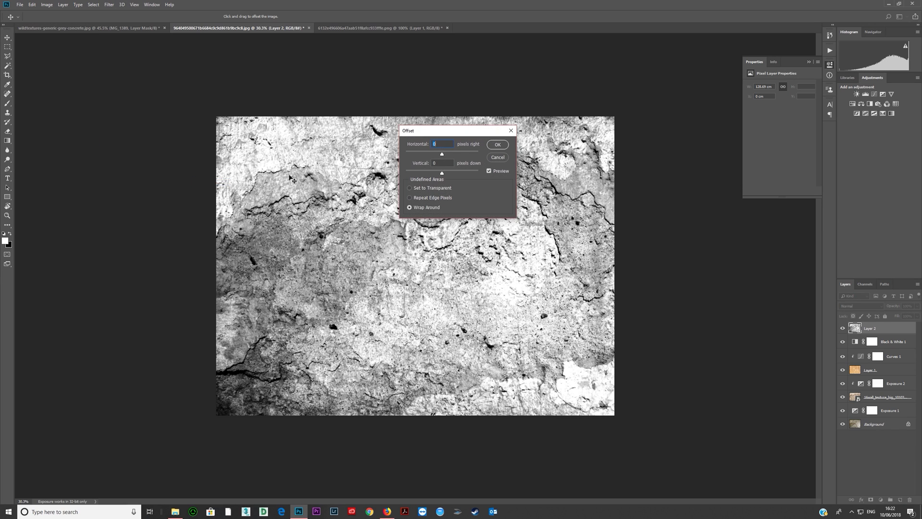
type("200")
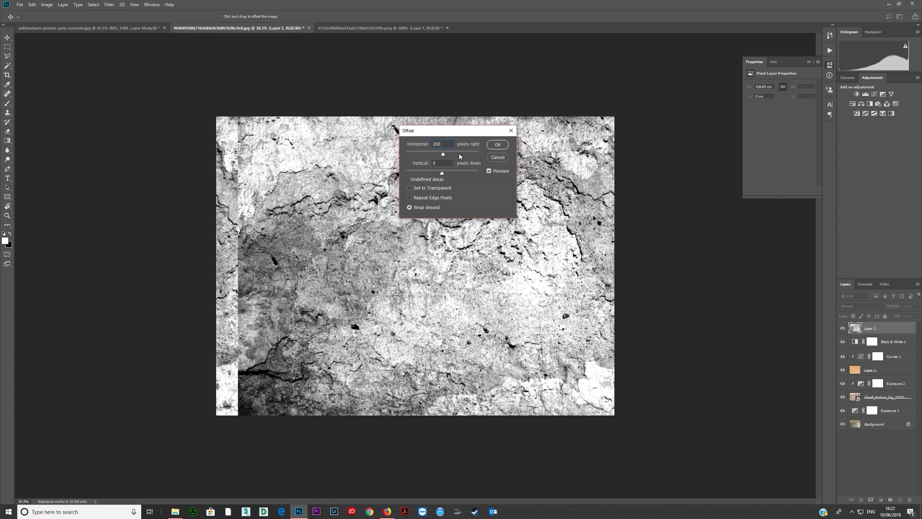
key("BackSpace")
type("1")
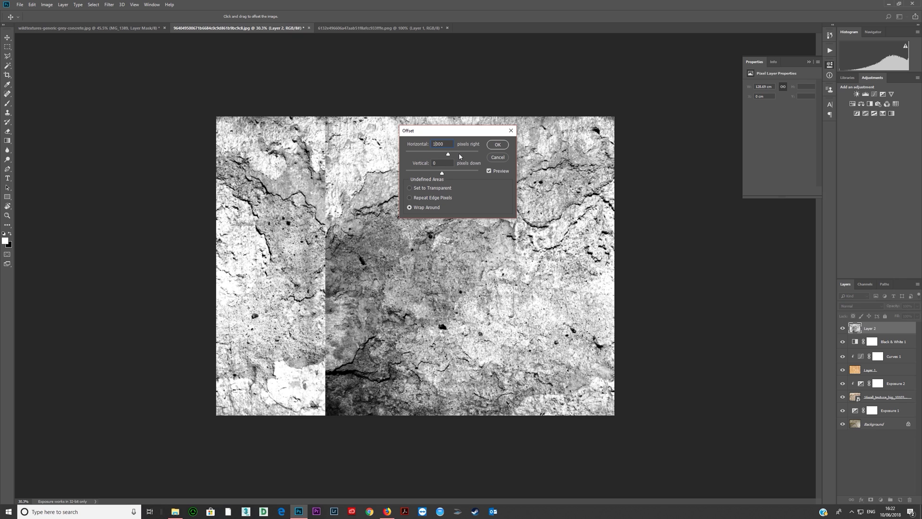
key("Return")
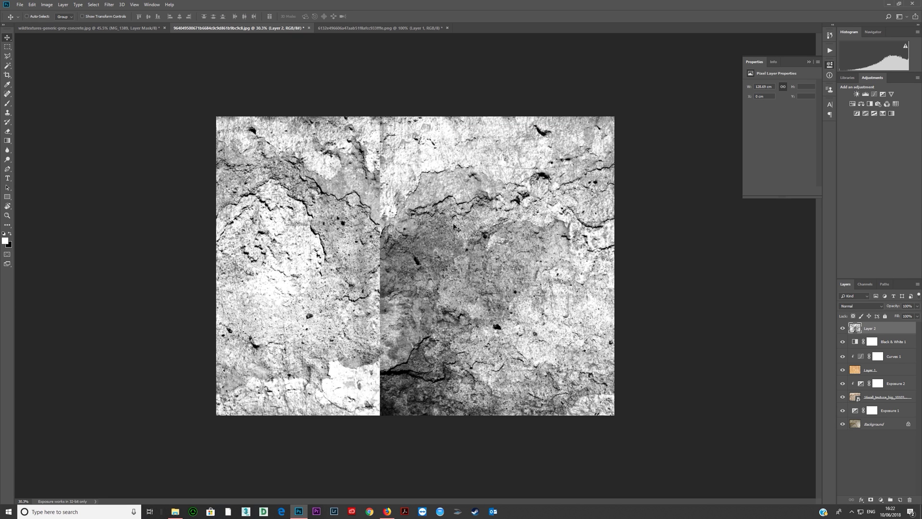
Step: Paint over the vertical seam and its leftover edges on the merged layer with a large Spot Healing Brush set to Content-Aware
left_click(8, 95)
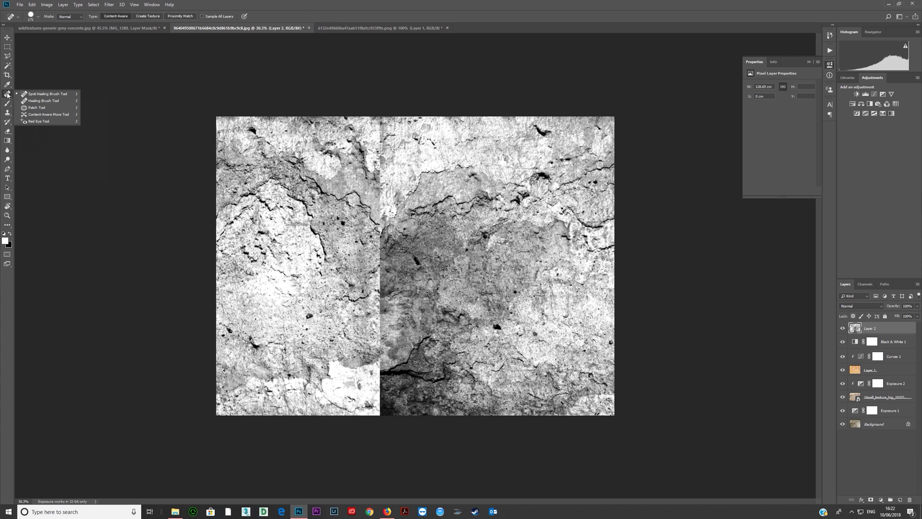
left_click(48, 94)
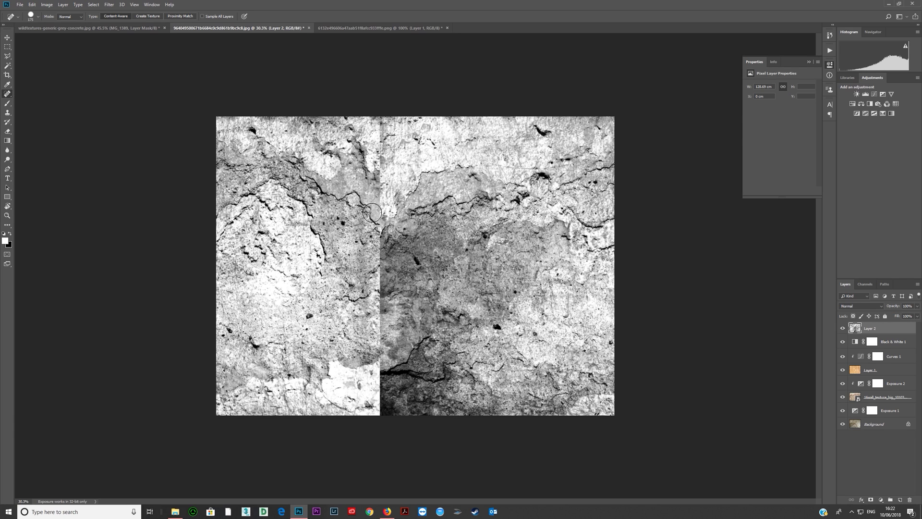
left_click_drag(364, 235, 400, 237)
left_click(143, 18)
left_click(117, 18)
left_click(115, 17)
left_click(179, 17)
left_click(114, 18)
left_click_drag(337, 77, 338, 348)
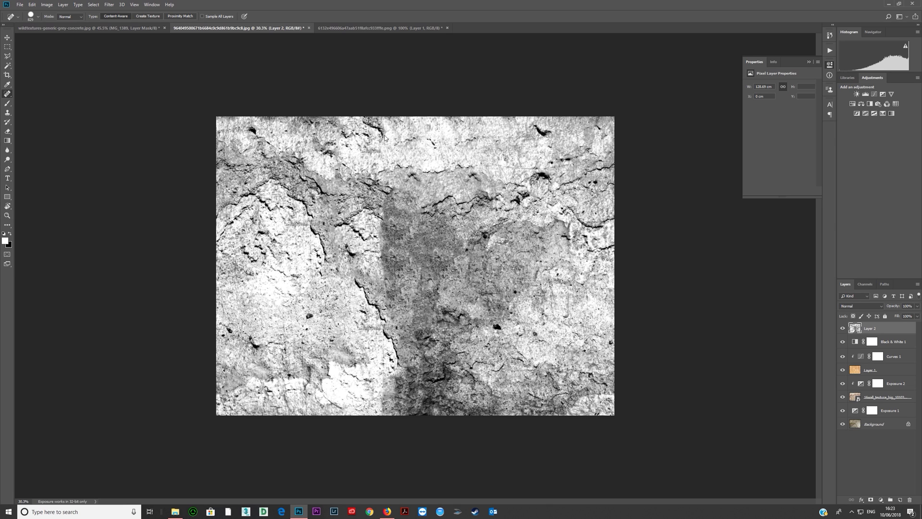
left_click(323, 206)
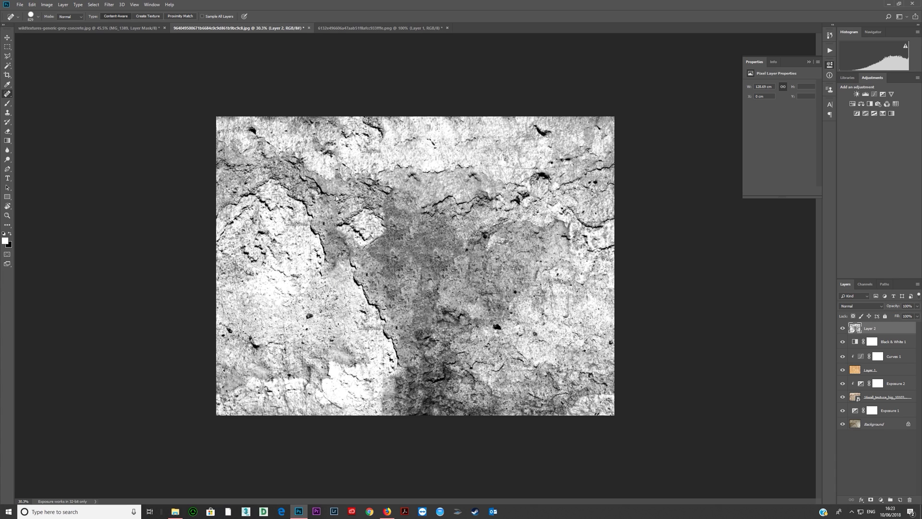
Step: Heal the leftover lower edge of the vertical seam and offset the merged layer by -1500 px horizontally and 1400 px vertically with Wrap Around
left_click(320, 368)
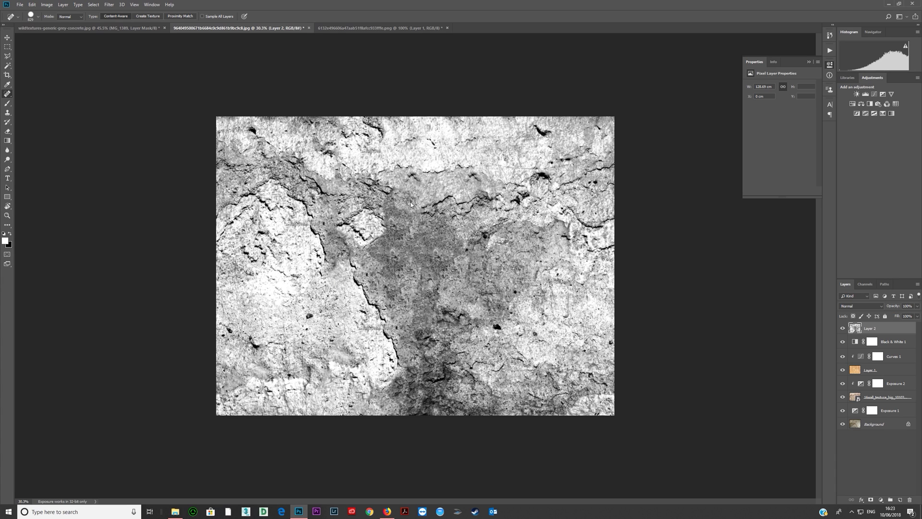
left_click(109, 4)
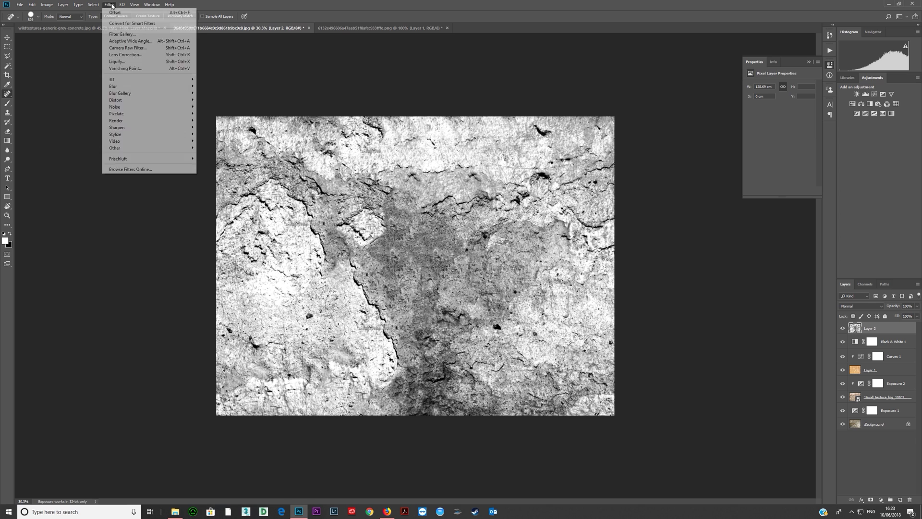
mouse_move(139, 148)
left_click(209, 182)
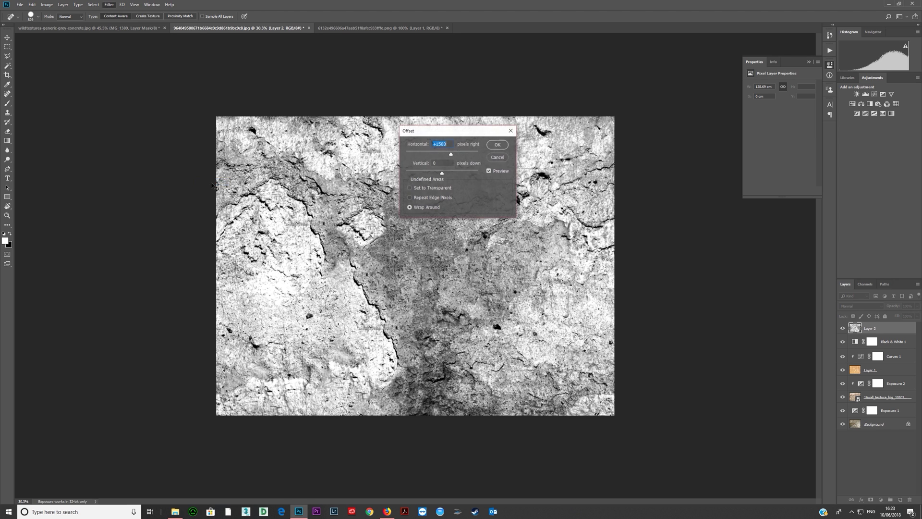
type("-1")
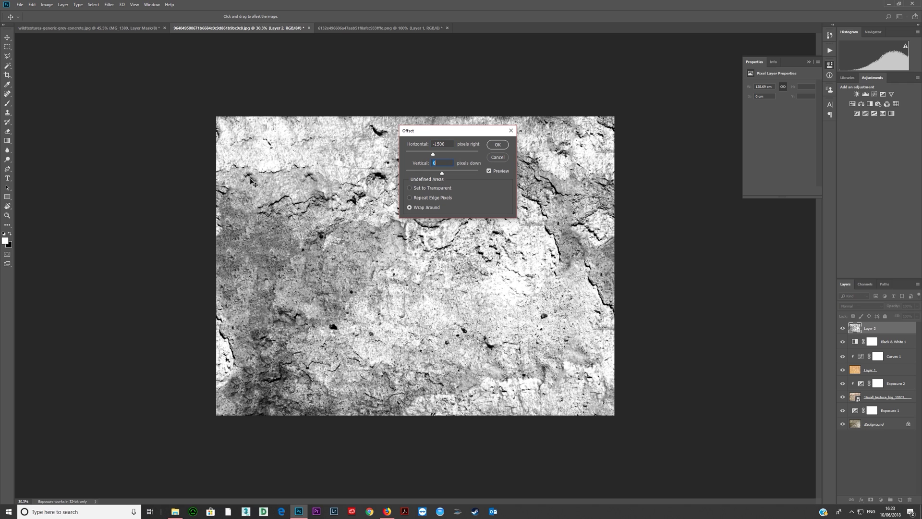
type("1000")
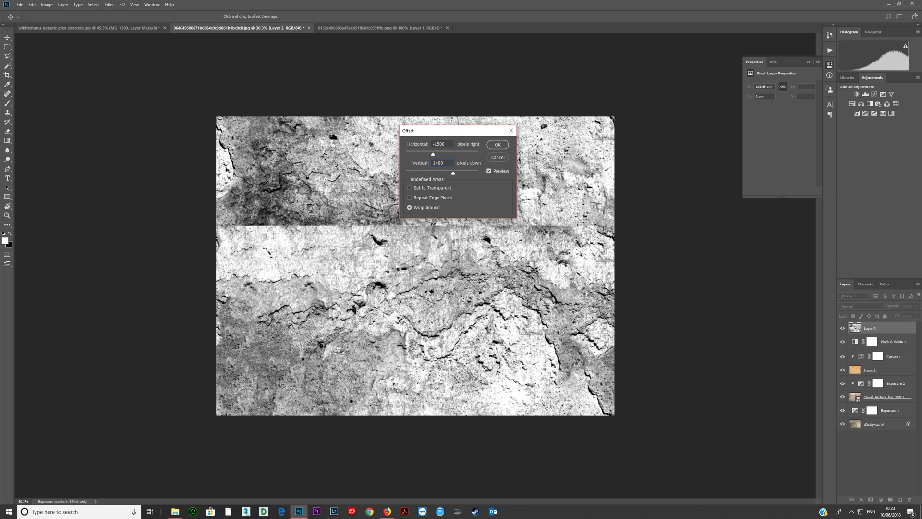
key("Return")
Step: Heal the horizontal seam across the merged layer with the Content-Aware Spot Healing Brush, using a smaller brush for the repeated patches
key("j")
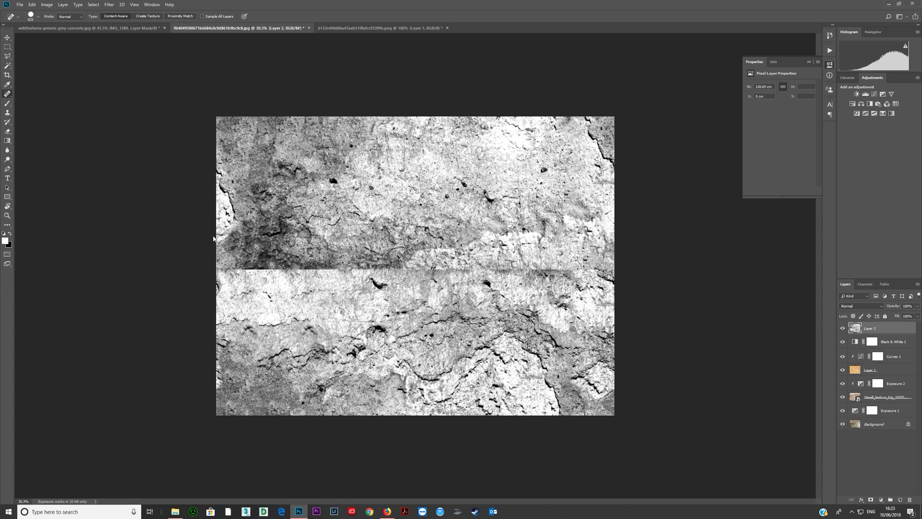
mouse_move(146, 220)
left_mouse_down()
mouse_move(367, 209)
mouse_move(563, 221)
left_mouse_up()
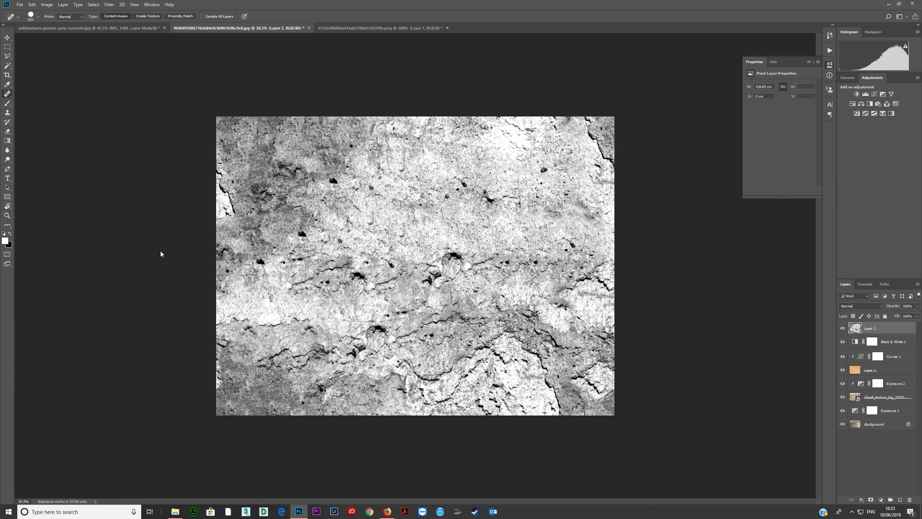
right_click(479, 244, "alt")
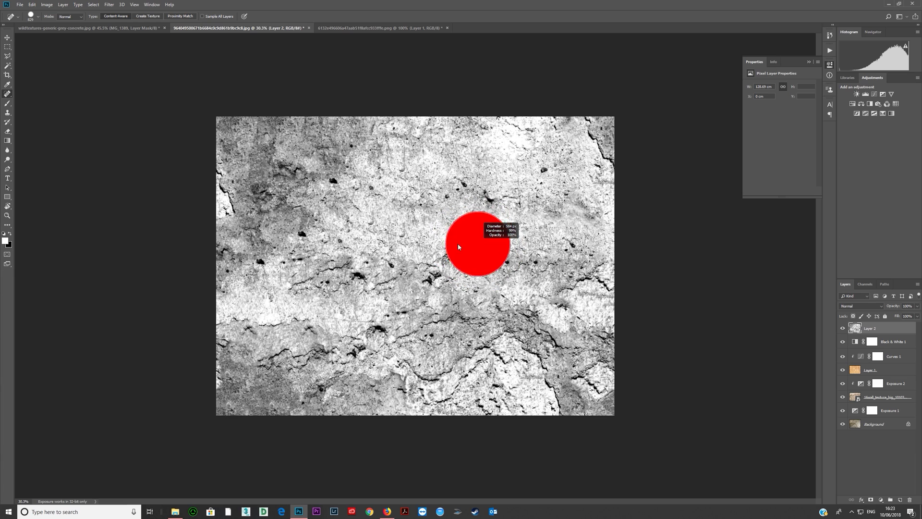
left_click_drag(425, 230, 540, 234)
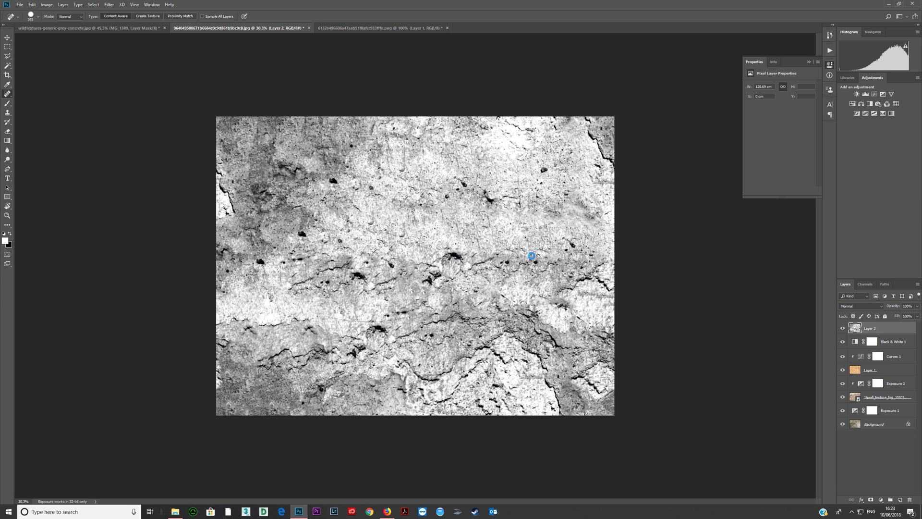
mouse_move(578, 254)
left_mouse_down()
mouse_move(441, 251)
mouse_move(459, 252)
left_mouse_up()
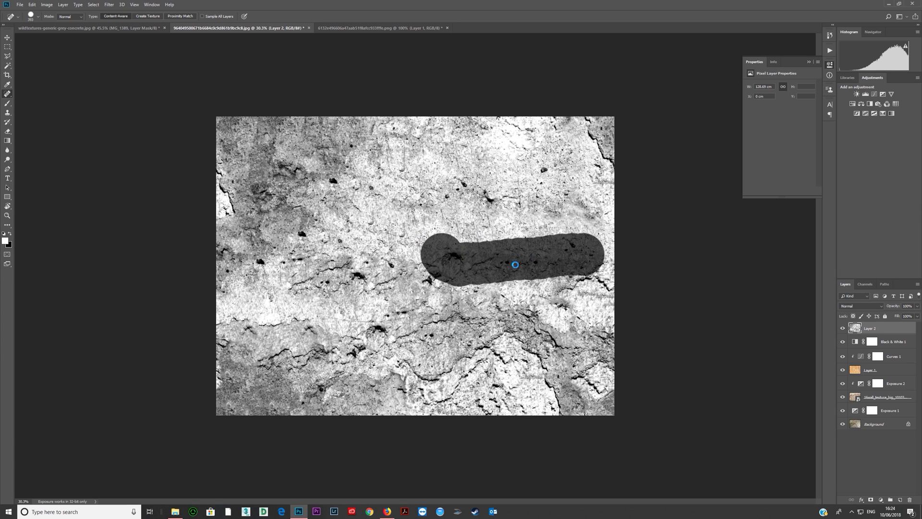
left_click(431, 243)
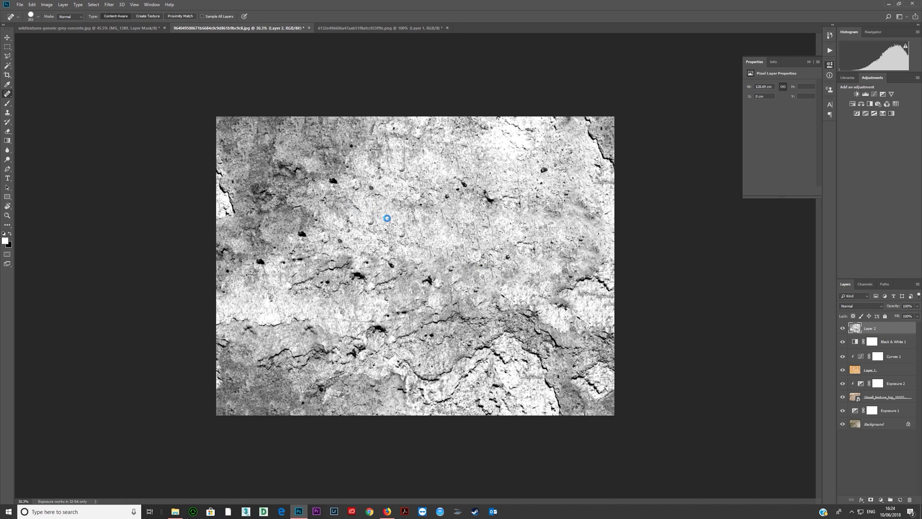
left_click(402, 227)
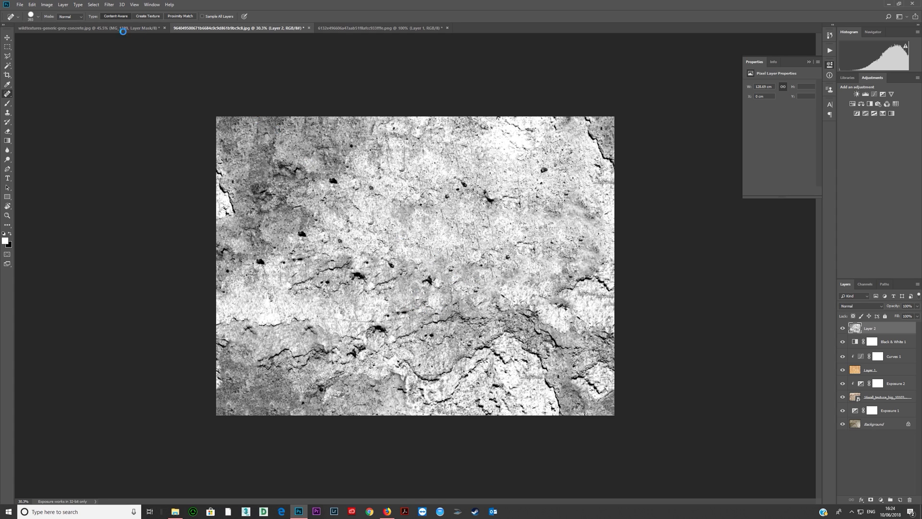
Step: Offset the merged layer by 0 px horizontally and -1400 px vertically with Wrap Around
left_click(109, 5)
mouse_move(147, 153)
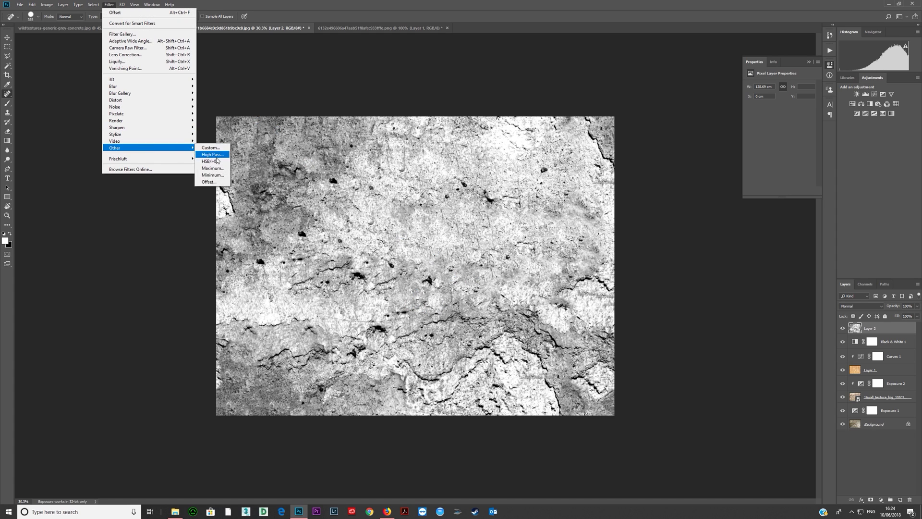
left_click(209, 181)
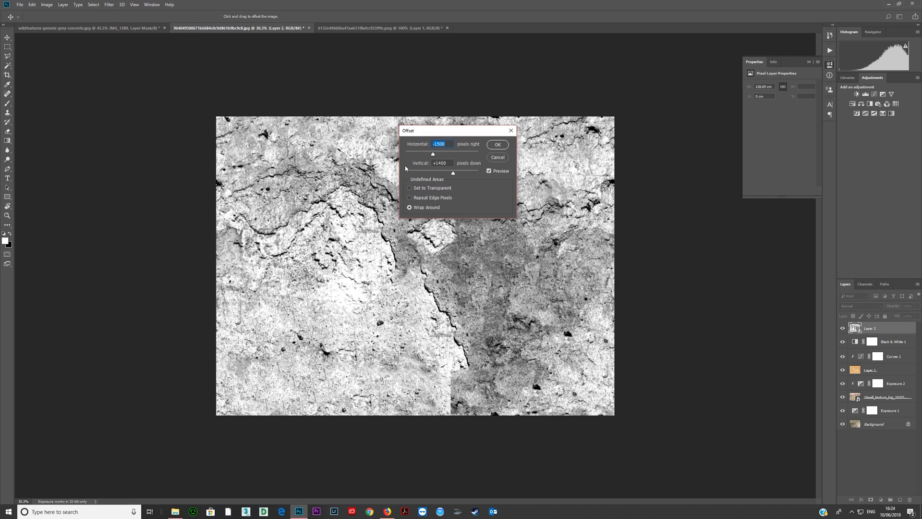
type("0")
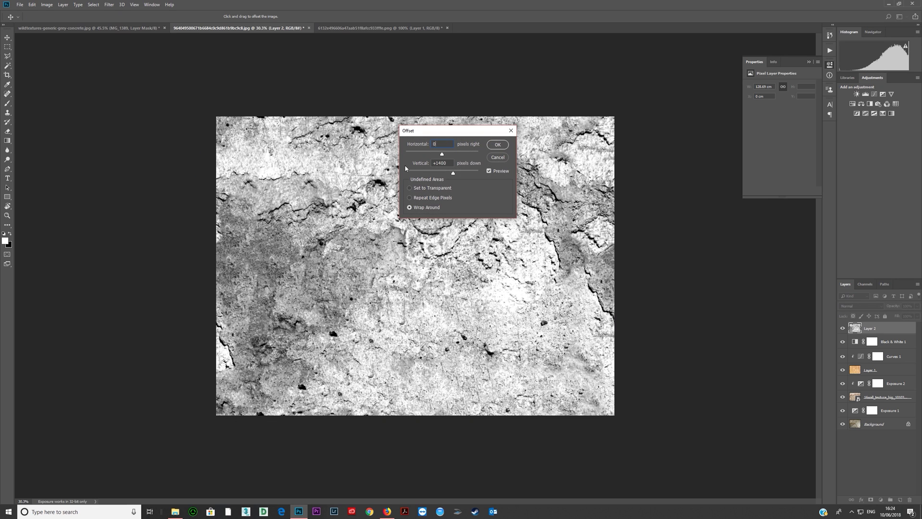
key("Tab")
type("-1400")
key("Return")
key("j")
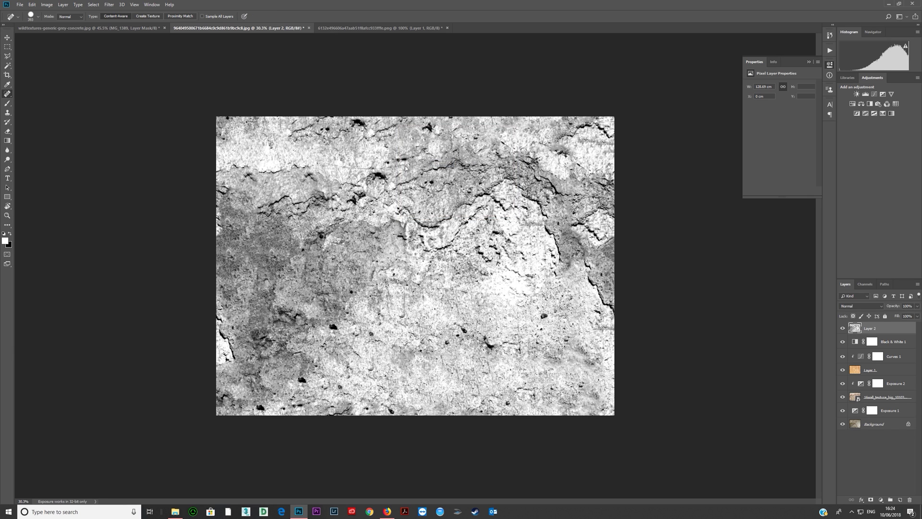
Step: Toggle the merged layer's visibility off and on to compare it with the original layers beneath
left_click(109, 4)
mouse_move(189, 150)
left_click(250, 29)
left_click(842, 328)
left_click(842, 328)
left_click(843, 329)
left_click(843, 328)
Step: Offset the merged layer by 1000 px horizontally and 0 px vertically with Wrap Around
left_click(109, 5)
mouse_move(151, 148)
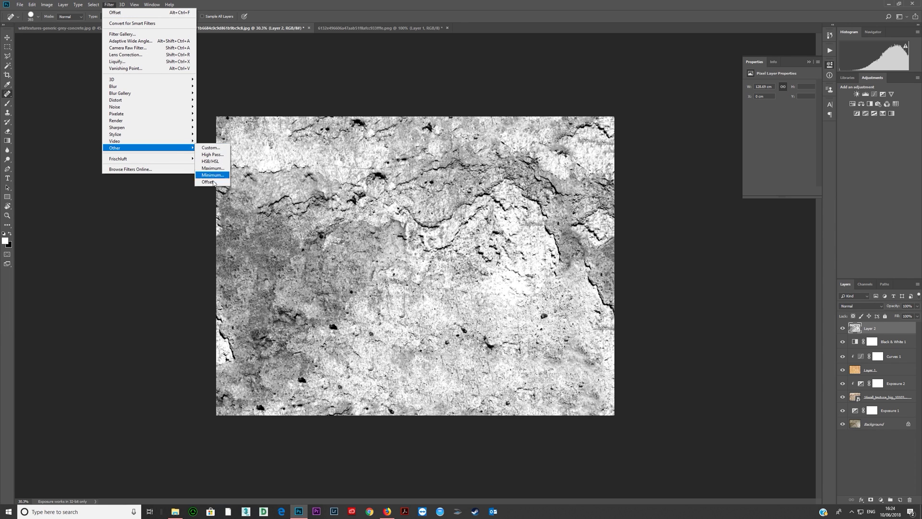
left_click(214, 183)
double_click(448, 163)
type("0")
type("10")
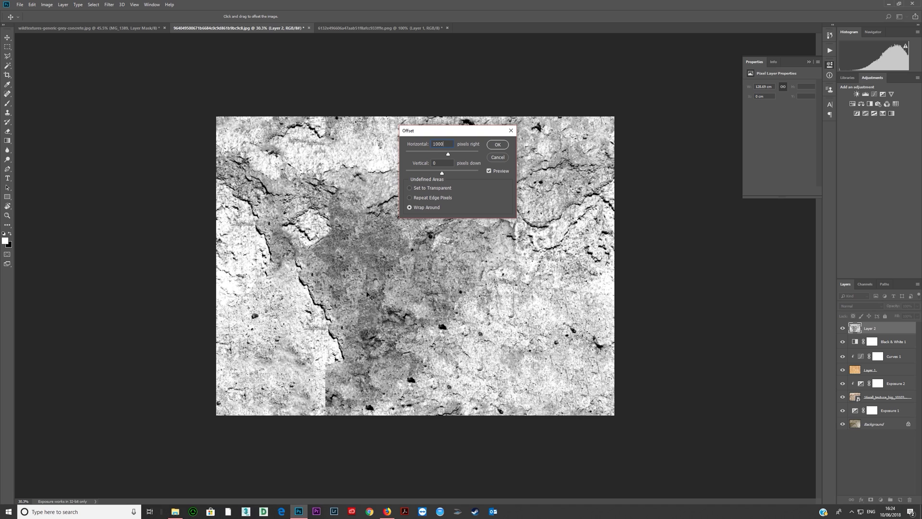
left_click(497, 145)
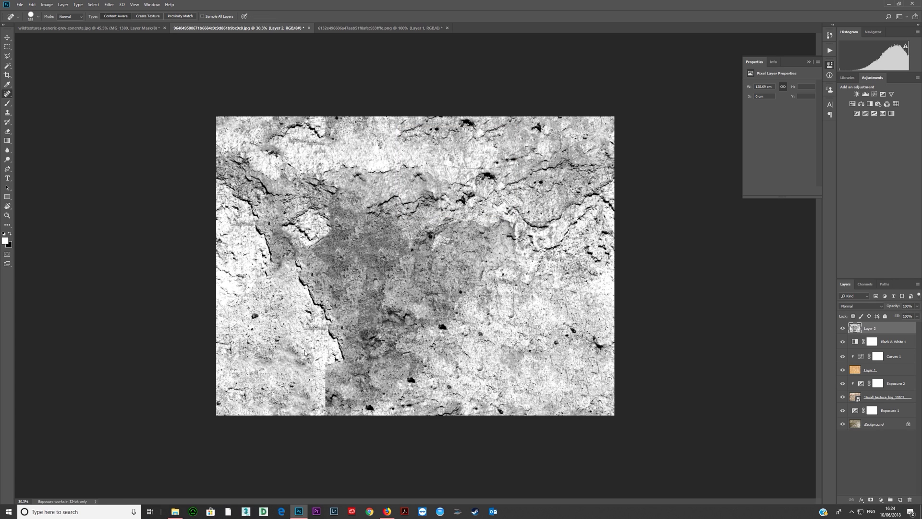
Step: Heal the remaining vertical seam fragments near the lower and upper edges of the merged layer with the Spot Healing Brush
key("j")
left_click(303, 368)
left_click(304, 368)
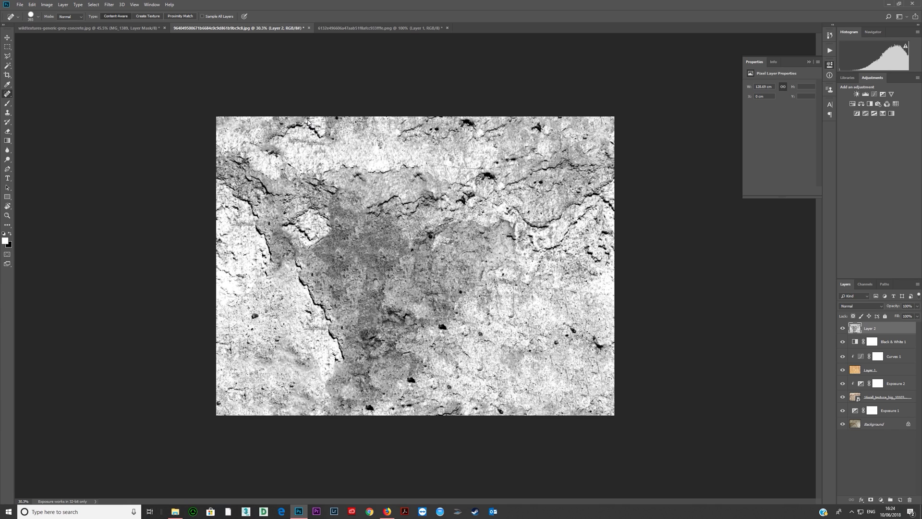
left_click(326, 140)
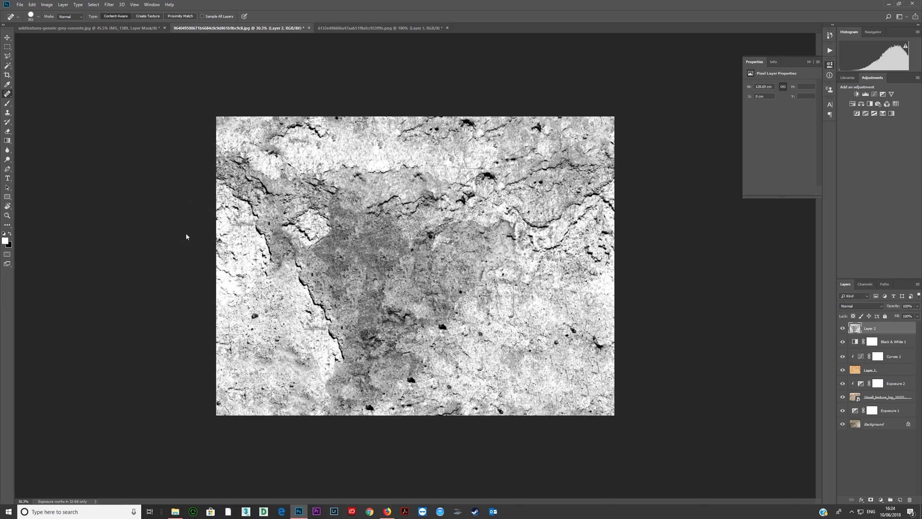
right_click(484, 269)
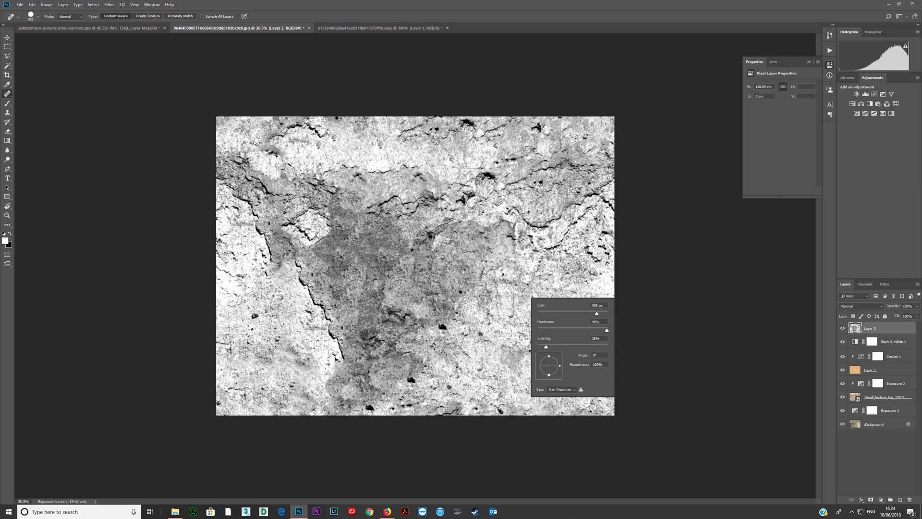
left_click(634, 250)
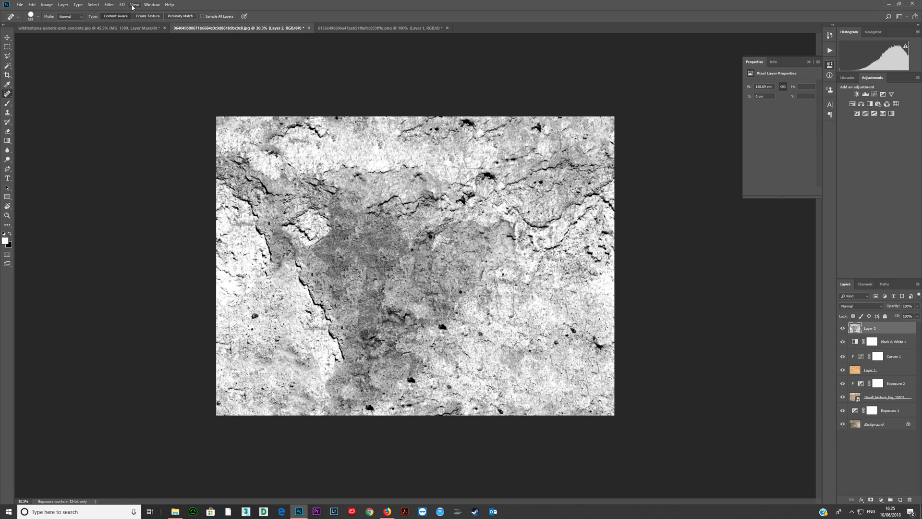
Step: Offset the merged layer by -1000 px horizontally and 0 px vertically with Wrap Around
left_click(103, 6)
mouse_move(163, 148)
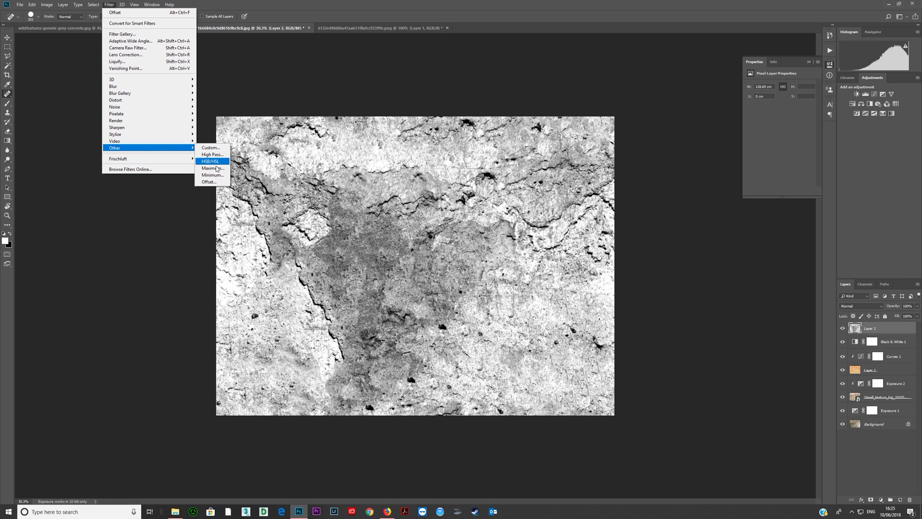
left_click(209, 182)
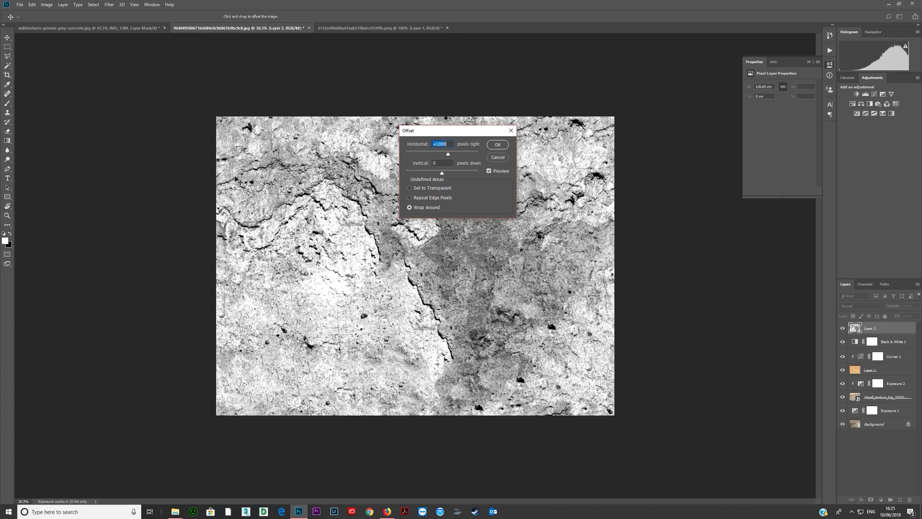
type("-1000")
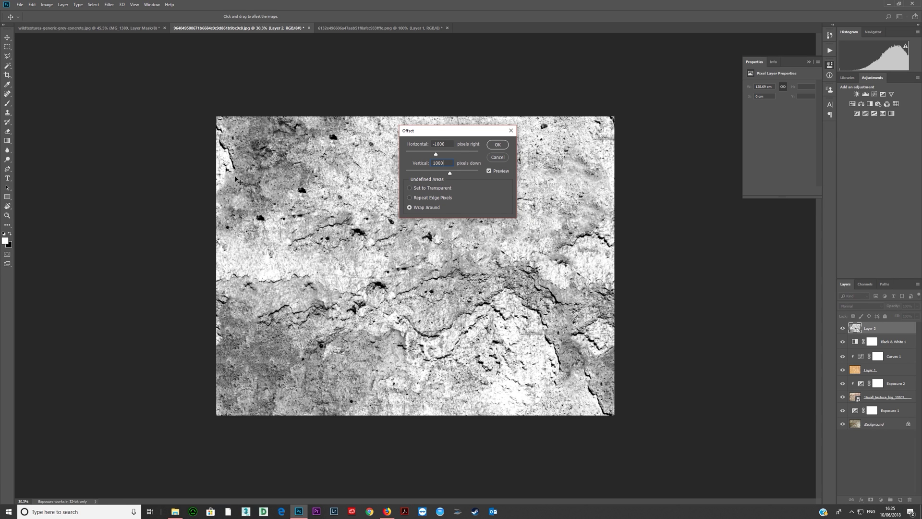
key("BackSpace")
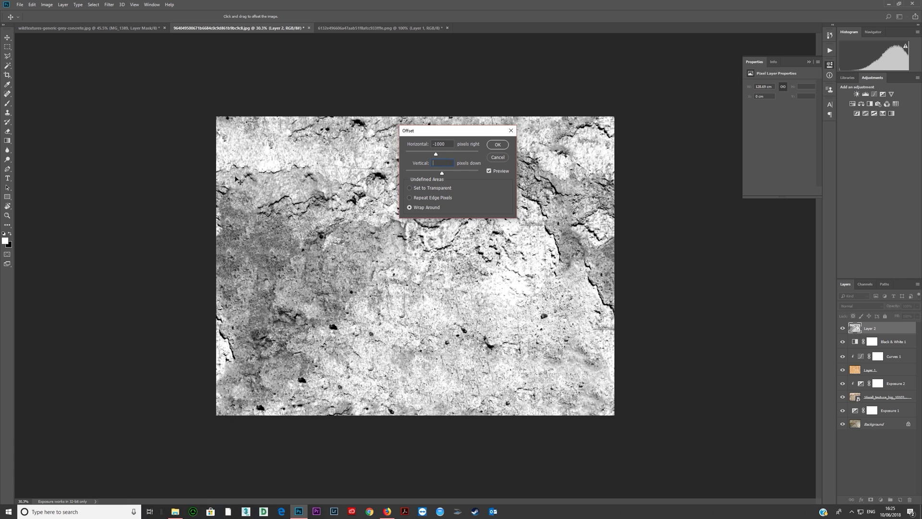
left_click(497, 146)
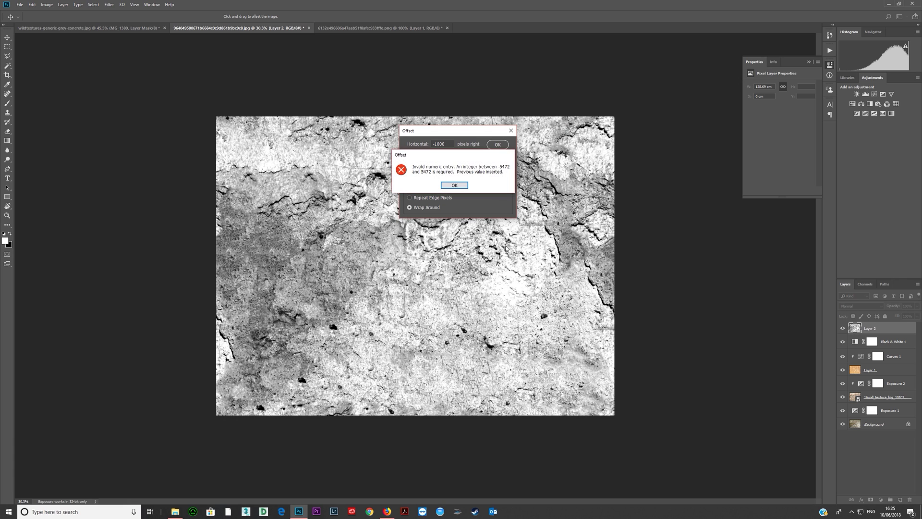
left_click(448, 186)
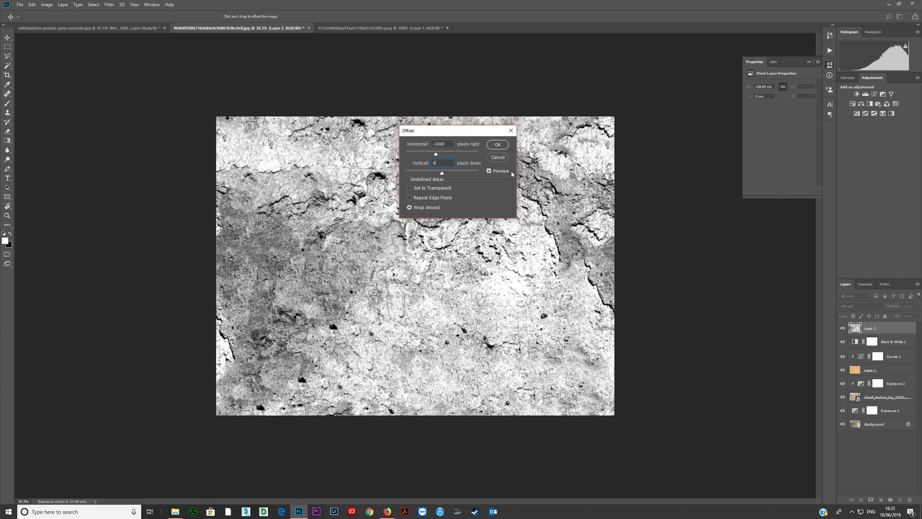
left_click(497, 145)
Step: Compare the healed merged layer with the unhealed plaster texture by hiding and showing it repeatedly
key("j")
left_click(841, 329)
left_click(842, 328)
left_click(841, 328)
left_click(842, 328)
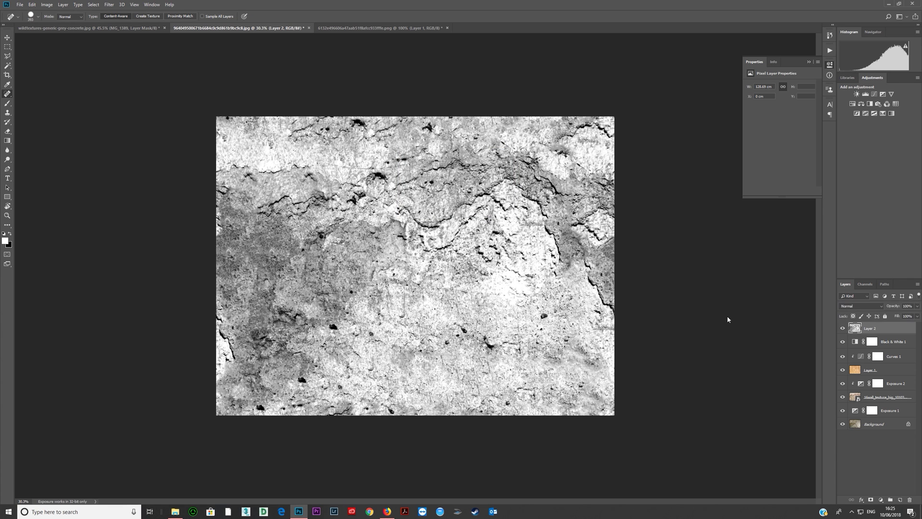
Step: Review the plaster, scratched and concrete dirt maps in turn by switching between the three open documents
key("ctrl+minus")
key("ctrl+minus")
key("ctrl+0")
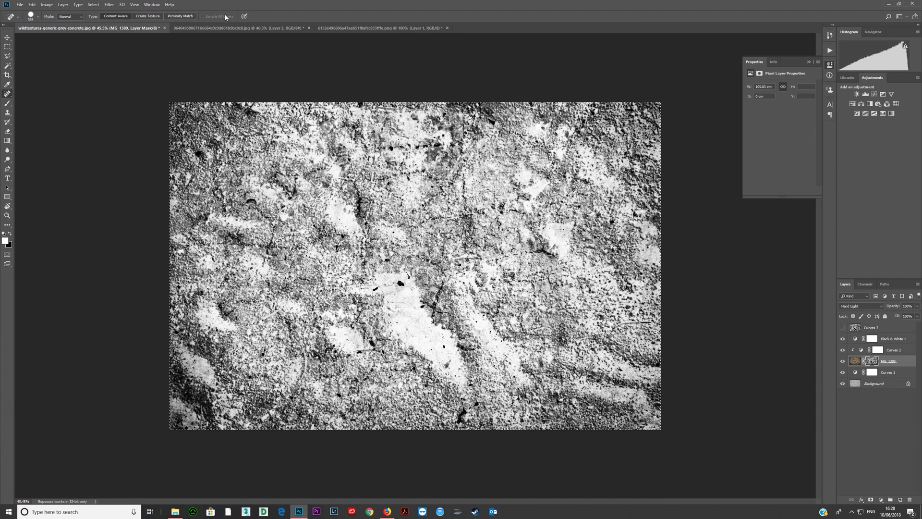
left_click(259, 28)
left_click(346, 29)
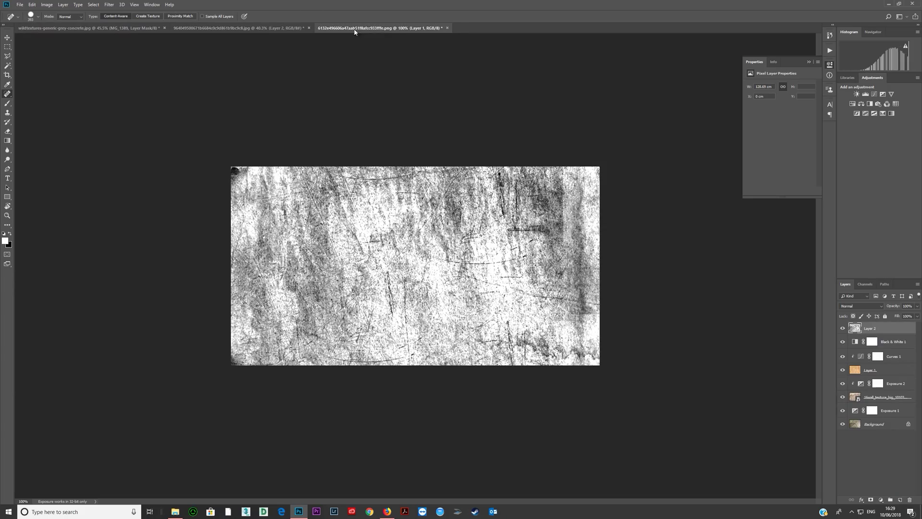
left_click(250, 27)
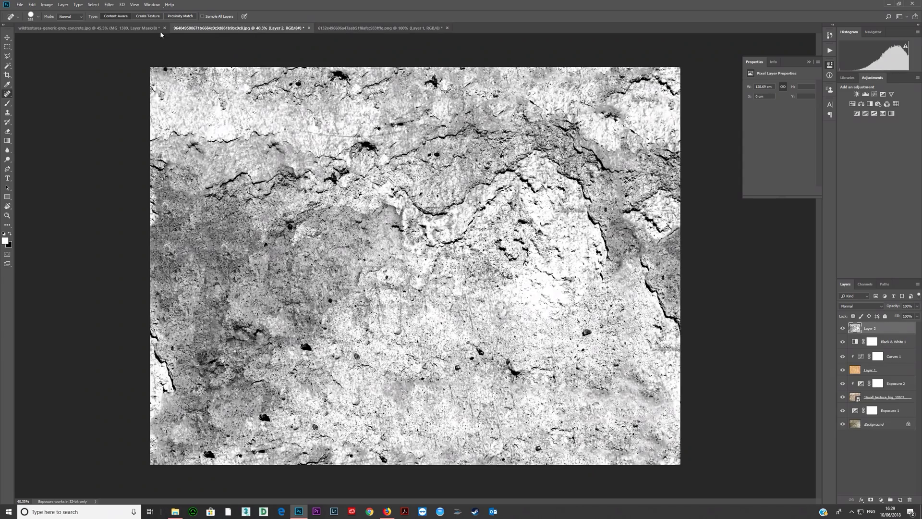
left_click(149, 28)
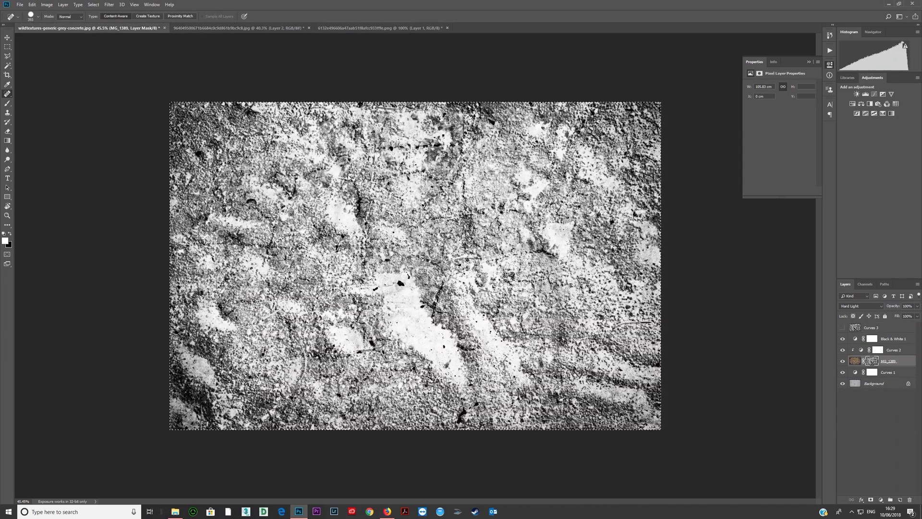